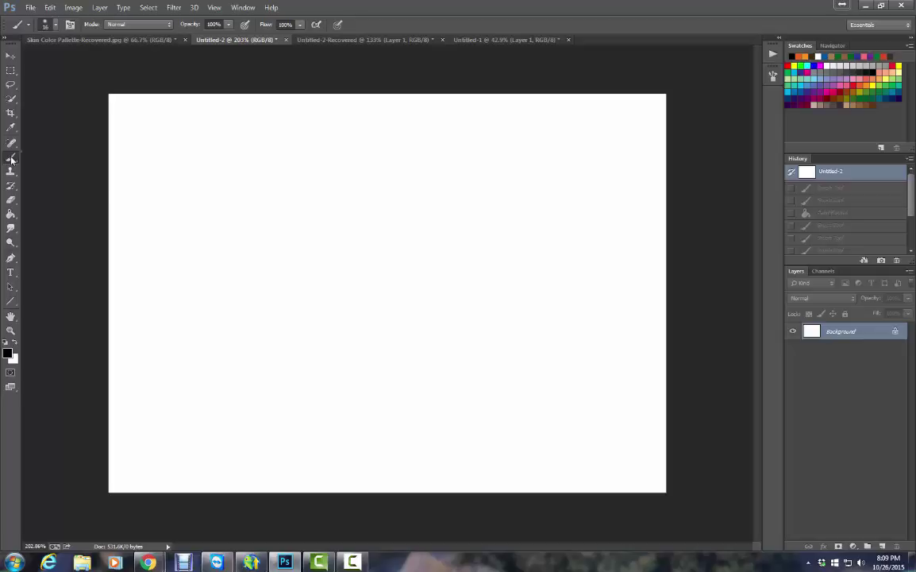
# - Switch to the Brush Tool and settle on a soft round 48 px tip with 0% hardness
pyautogui.rightClick(11, 160)
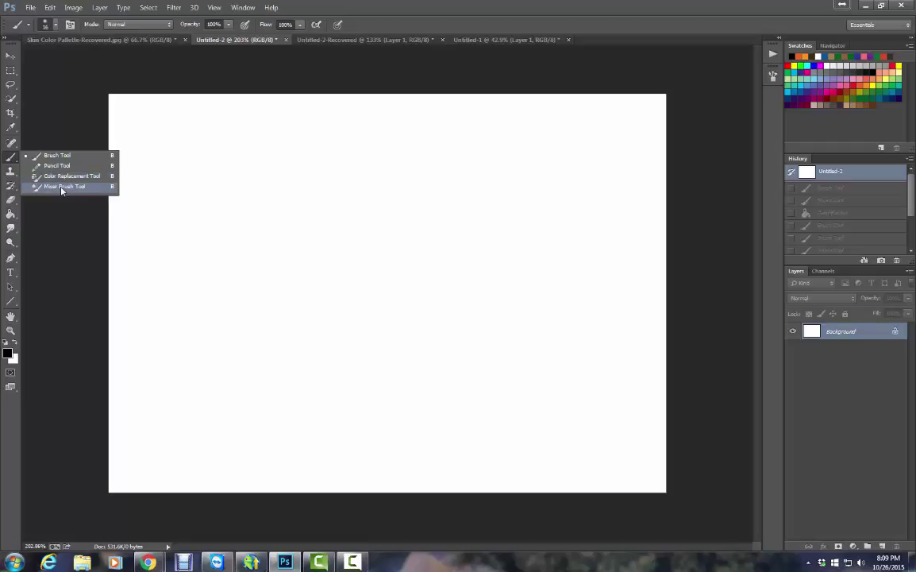
pyautogui.click(60, 154)
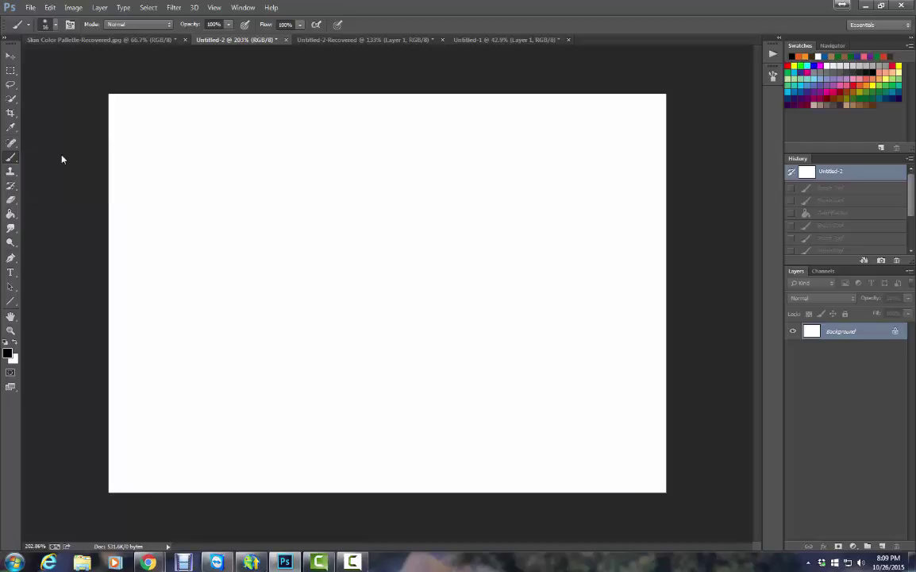
pyautogui.click(48, 26)
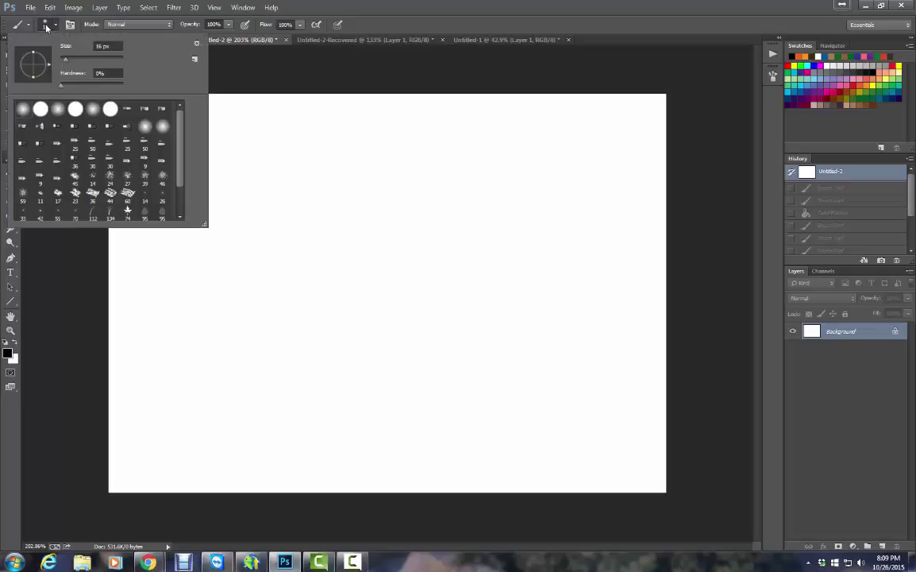
pyautogui.click(65, 60)
pyautogui.moveTo(100, 62)
pyautogui.mouseDown()
pyautogui.moveTo(60, 60)
pyautogui.moveTo(104, 88)
pyautogui.moveTo(49, 86)
pyautogui.mouseUp()
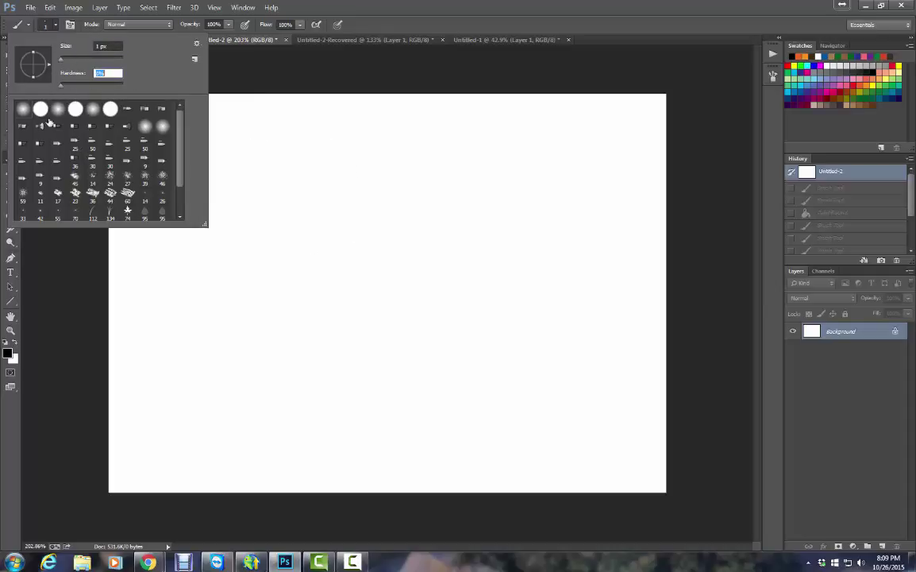
pyautogui.click(57, 176)
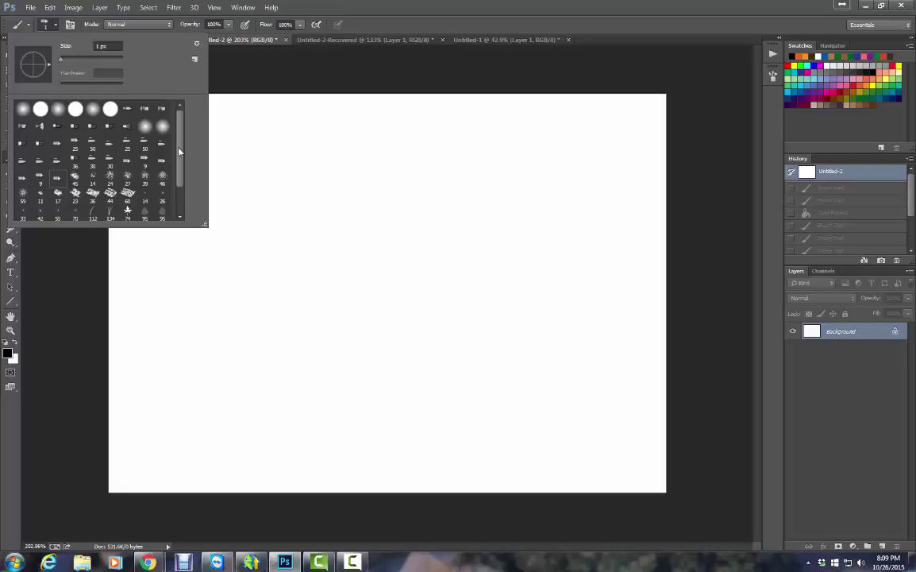
pyautogui.click(22, 110)
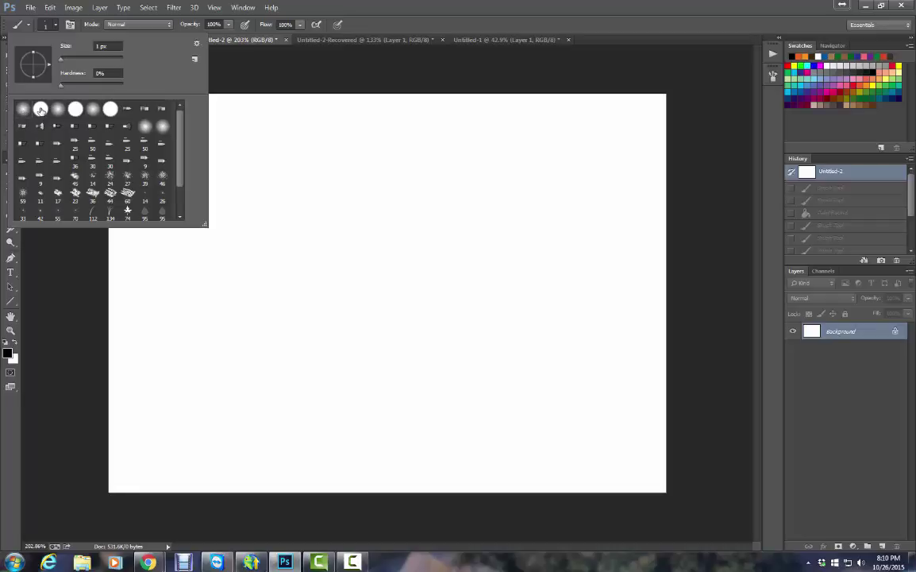
pyautogui.click(40, 109)
pyautogui.click(74, 57)
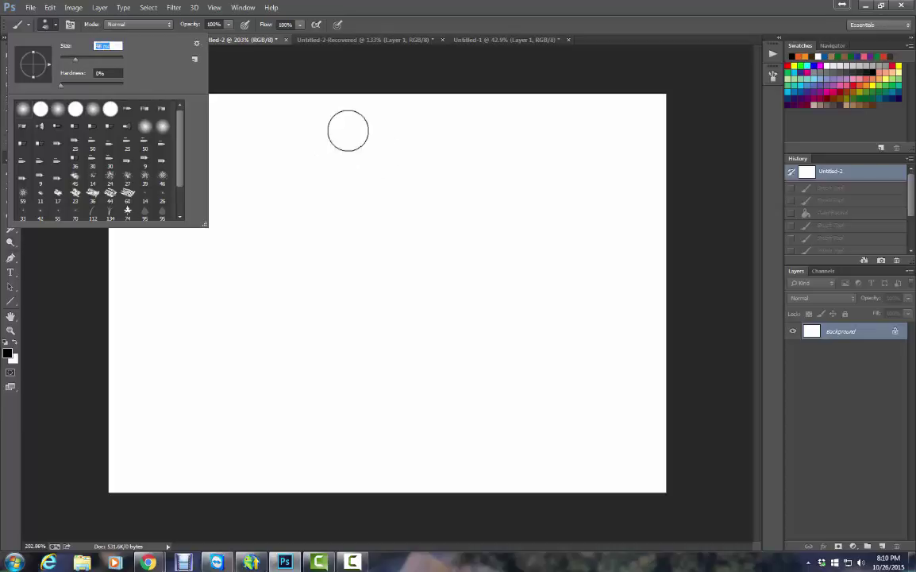
# - Paint a soft black S-curve stroke, then a hard-edged wavy stroke with the hard round tip
pyautogui.moveTo(306, 147); pyautogui.dragTo(397, 127)
pyautogui.moveTo(377, 210)
pyautogui.mouseDown()
pyautogui.moveTo(296, 239)
pyautogui.moveTo(335, 273)
pyautogui.moveTo(329, 316)
pyautogui.moveTo(276, 367)
pyautogui.mouseUp()
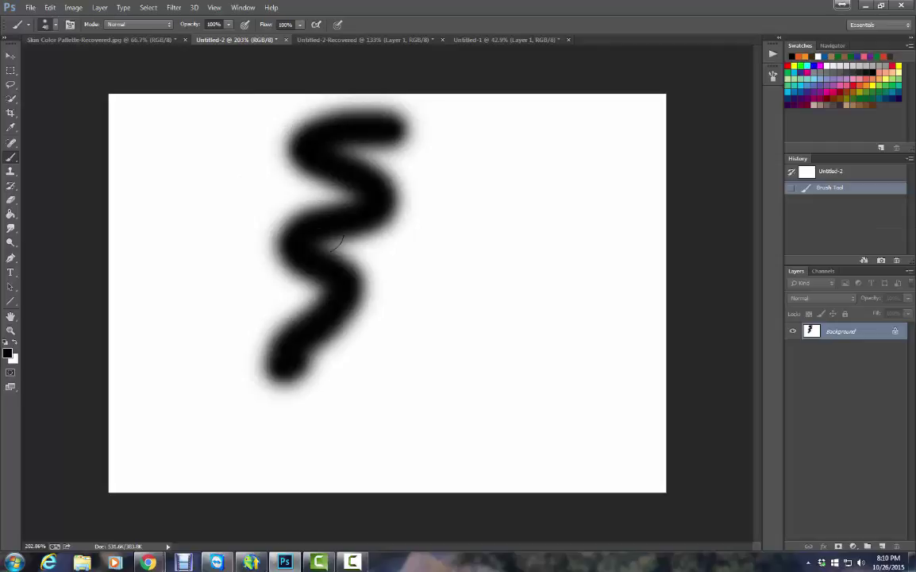
pyautogui.click(46, 24)
pyautogui.click(40, 110)
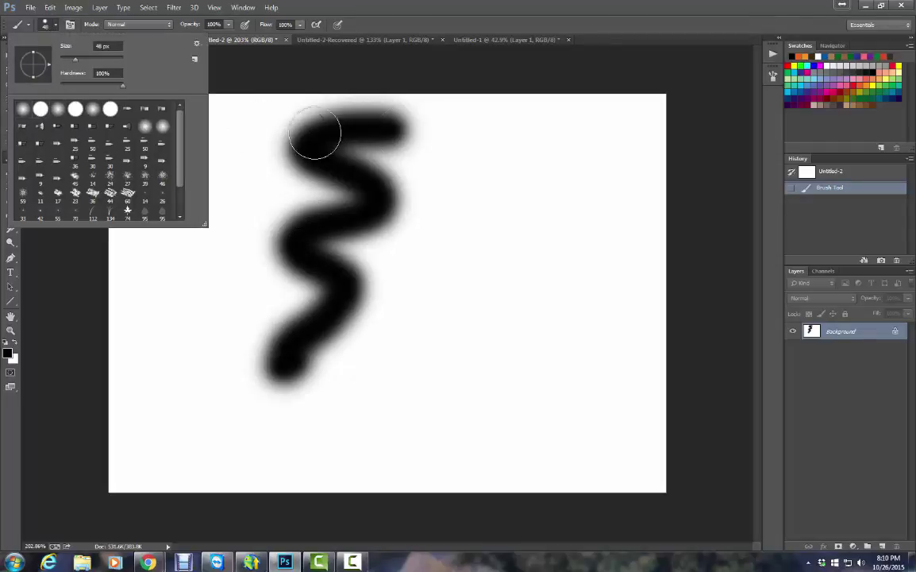
pyautogui.moveTo(463, 146)
pyautogui.mouseDown()
pyautogui.moveTo(506, 187)
pyautogui.moveTo(499, 245)
pyautogui.moveTo(521, 300)
pyautogui.moveTo(501, 323)
pyautogui.mouseUp()
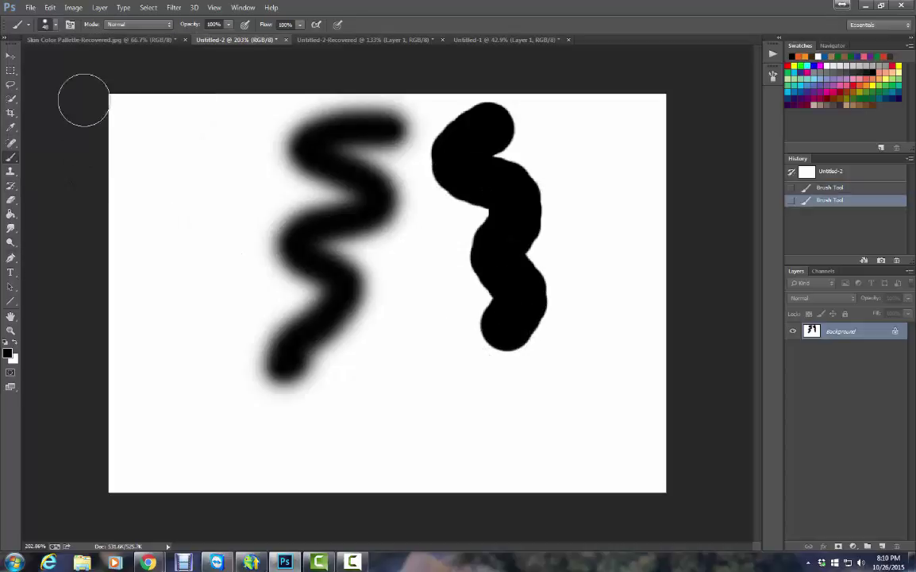
# - Paint a soft round stroke at 46% hardness, then revert to the Untitled-2 snapshot
pyautogui.click(45, 24)
pyautogui.click(25, 109)
pyautogui.click(91, 86)
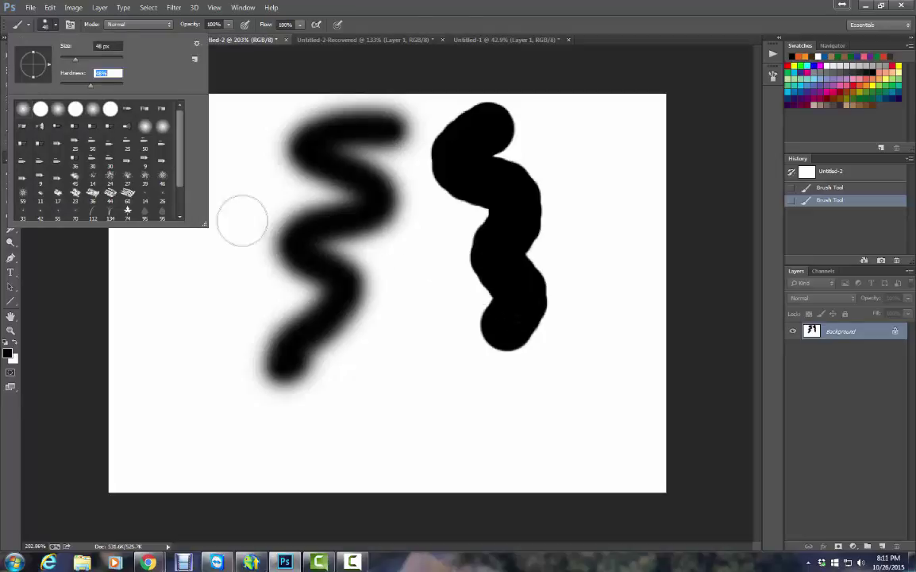
pyautogui.moveTo(224, 288)
pyautogui.mouseDown()
pyautogui.moveTo(224, 402)
pyautogui.moveTo(185, 430)
pyautogui.moveTo(370, 439)
pyautogui.mouseUp()
pyautogui.moveTo(182, 153)
pyautogui.mouseDown()
pyautogui.moveTo(212, 230)
pyautogui.moveTo(247, 261)
pyautogui.moveTo(235, 219)
pyautogui.mouseUp()
pyautogui.click(859, 176)
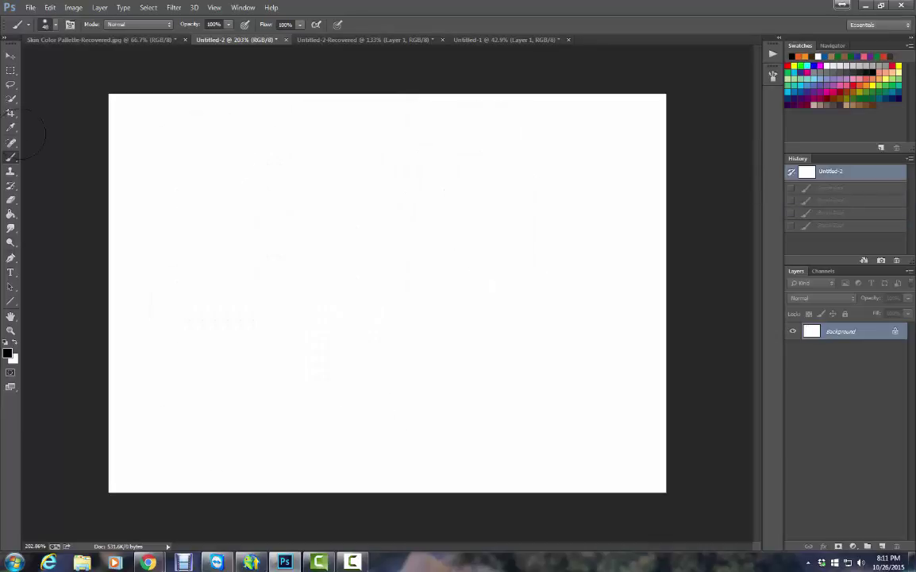
# - Paint a thick 7-shaped stroke with the Square Charcoal tip
pyautogui.click(46, 25)
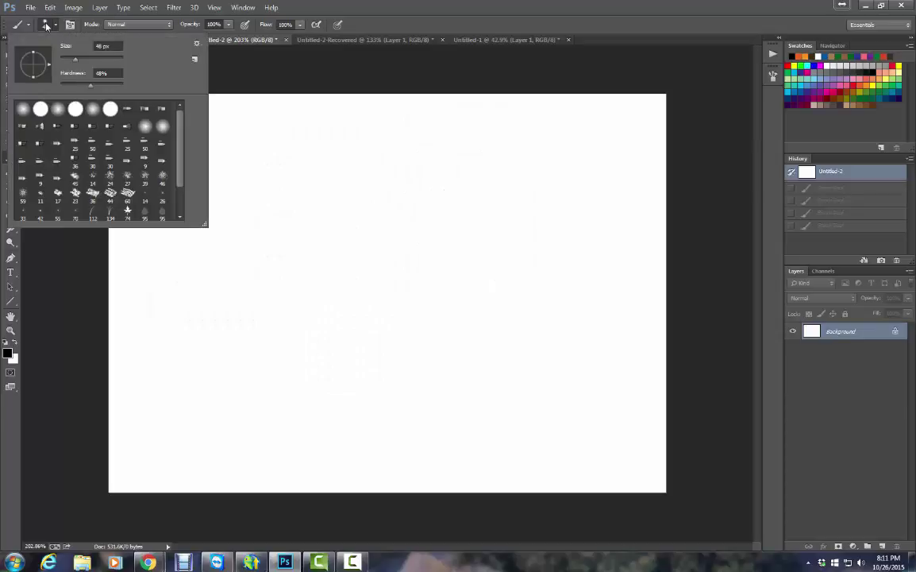
pyautogui.click(57, 146)
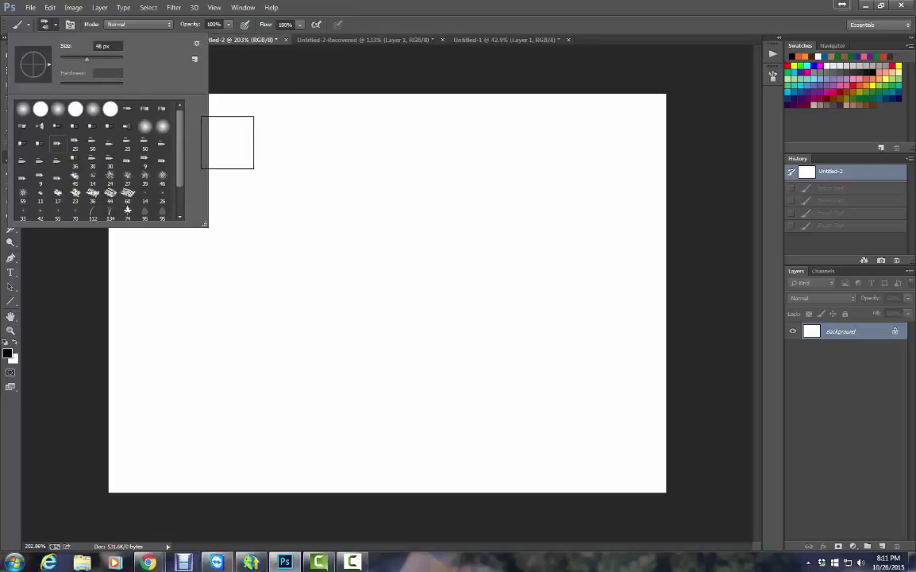
pyautogui.click(230, 128)
pyautogui.moveTo(238, 142); pyautogui.dragTo(297, 142)
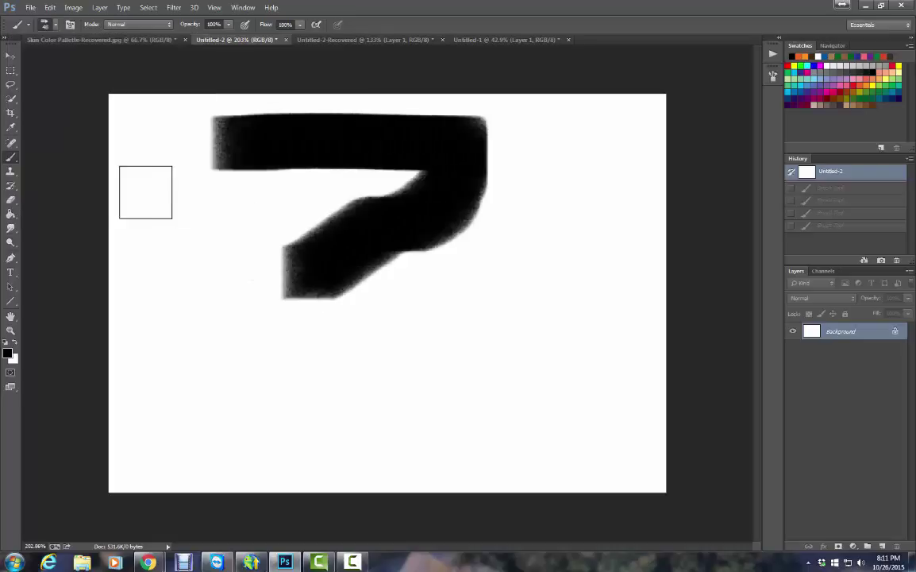
# - With a 50 px tip, paint a star of crossing dark strokes below the charcoal shape
pyautogui.click(48, 26)
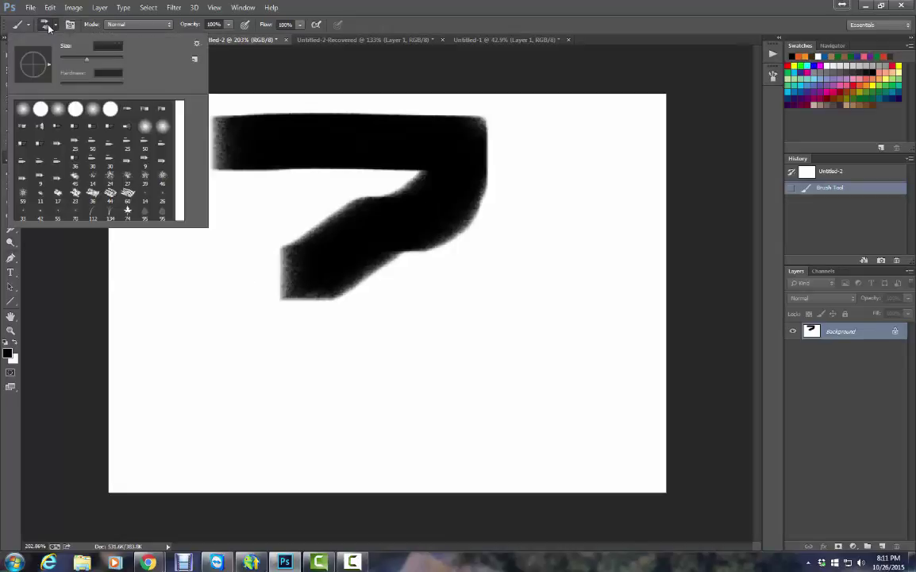
pyautogui.click(93, 147)
pyautogui.click(332, 362)
pyautogui.moveTo(212, 376)
pyautogui.mouseDown()
pyautogui.moveTo(483, 373)
pyautogui.moveTo(492, 355)
pyautogui.mouseUp()
pyautogui.moveTo(273, 420)
pyautogui.mouseDown()
pyautogui.moveTo(366, 350)
pyautogui.moveTo(453, 312)
pyautogui.mouseUp()
pyautogui.moveTo(272, 314)
pyautogui.mouseDown()
pyautogui.moveTo(324, 365)
pyautogui.moveTo(450, 451)
pyautogui.mouseUp()
pyautogui.moveTo(391, 300)
pyautogui.mouseDown()
pyautogui.moveTo(425, 434)
pyautogui.moveTo(483, 439)
pyautogui.moveTo(461, 302)
pyautogui.moveTo(401, 420)
pyautogui.mouseUp()
pyautogui.moveTo(316, 445); pyautogui.dragTo(433, 413)
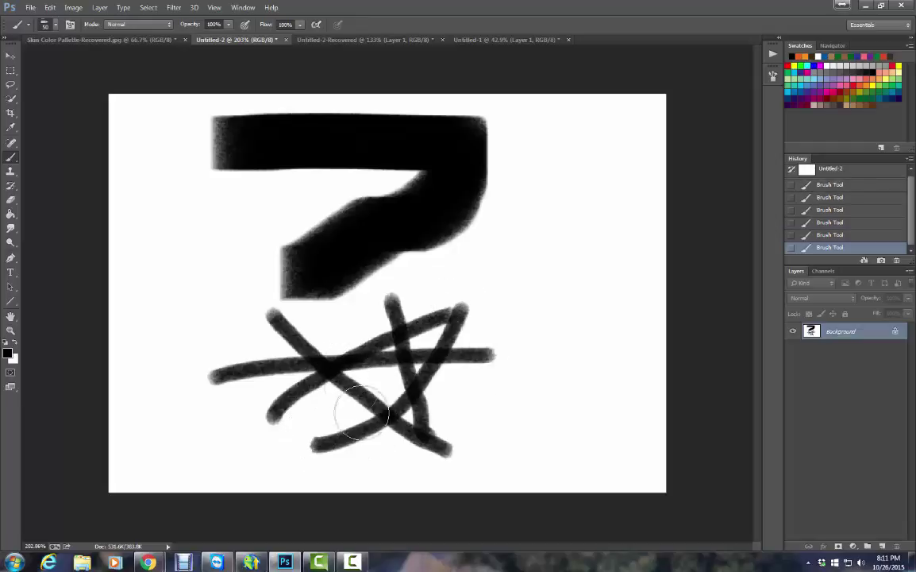
pyautogui.moveTo(341, 374); pyautogui.dragTo(383, 453)
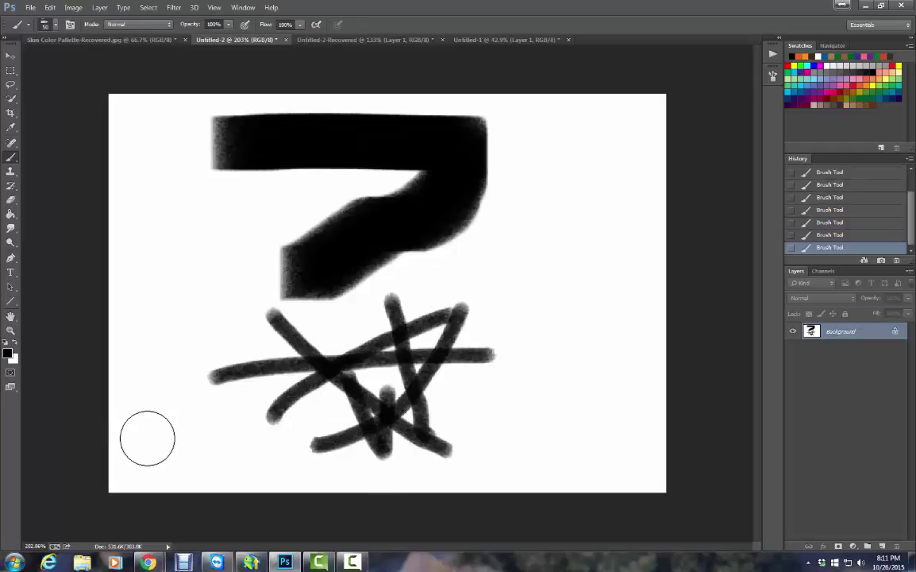
# - Paint a tall grey Watercolor Wash stroke on the right side of the canvas
pyautogui.click(45, 27)
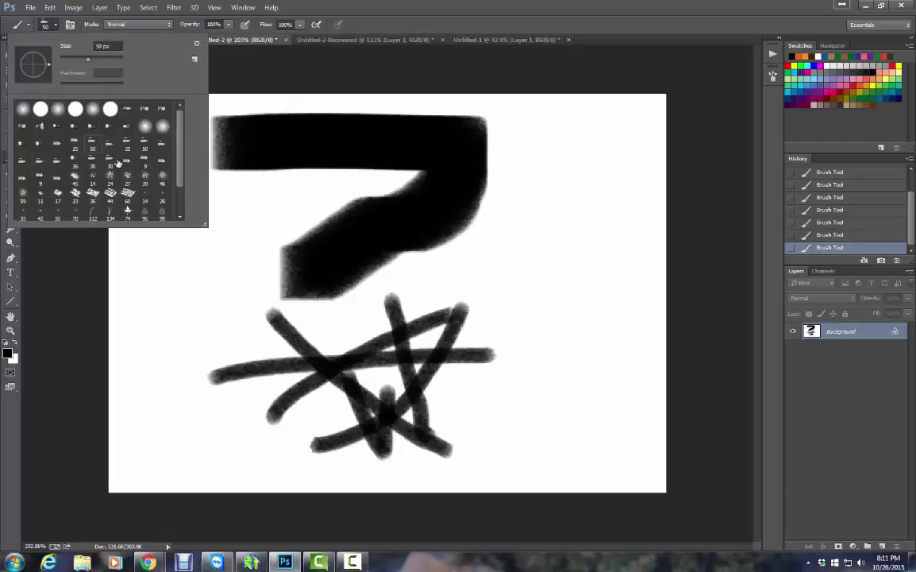
pyautogui.scroll(-1, 168, 139)
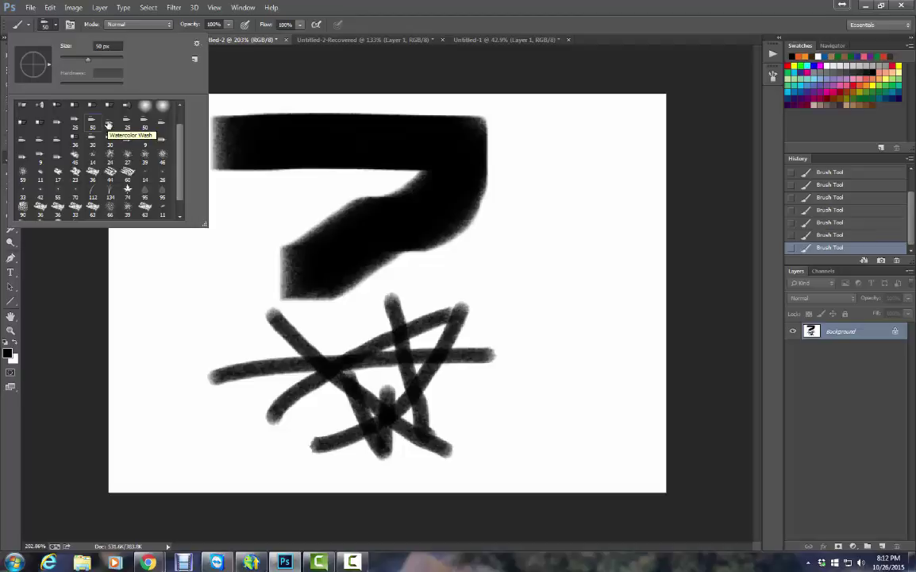
pyautogui.click(108, 126)
pyautogui.moveTo(570, 135)
pyautogui.mouseDown()
pyautogui.moveTo(532, 250)
pyautogui.moveTo(591, 311)
pyautogui.mouseUp()
pyautogui.moveTo(575, 370)
pyautogui.mouseDown()
pyautogui.moveTo(539, 275)
pyautogui.moveTo(580, 119)
pyautogui.mouseUp()
# - Enlarge the brush to 70 px
pyautogui.click(50, 24)
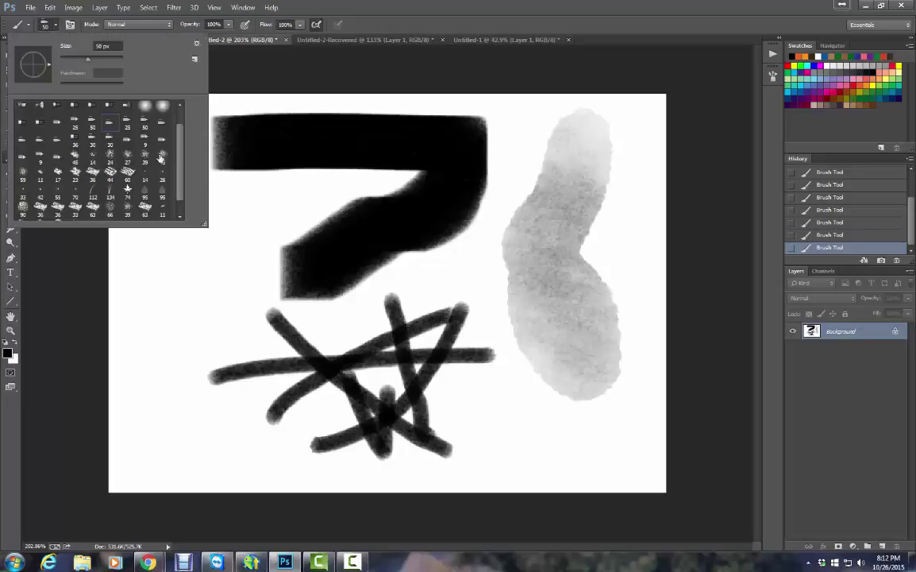
pyautogui.scroll(-2, 181, 161)
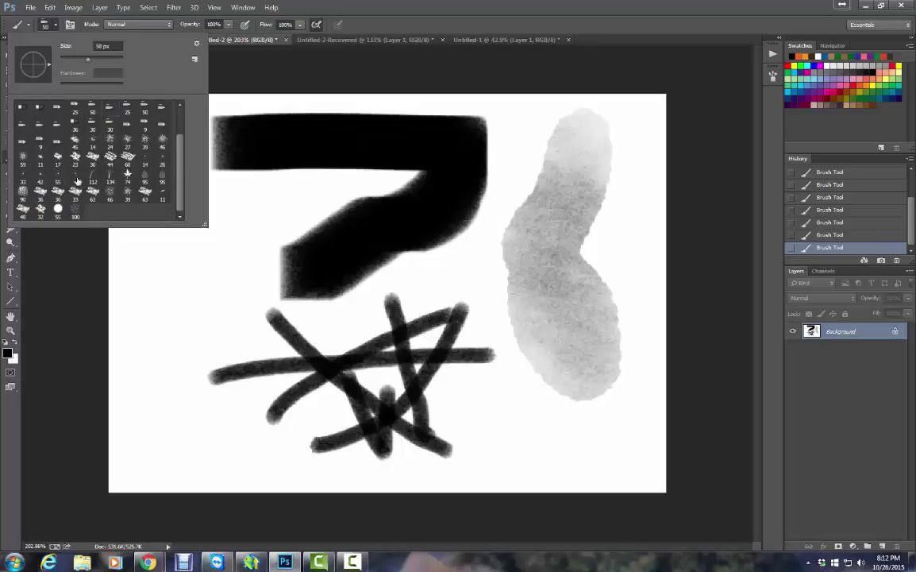
pyautogui.press(']')
pyautogui.press(']')
# - Revert to the blank snapshot and fill the whole canvas black with the Paint Bucket
pyautogui.press('Escape')
pyautogui.scroll(3, 818, 190)
pyautogui.click(857, 174)
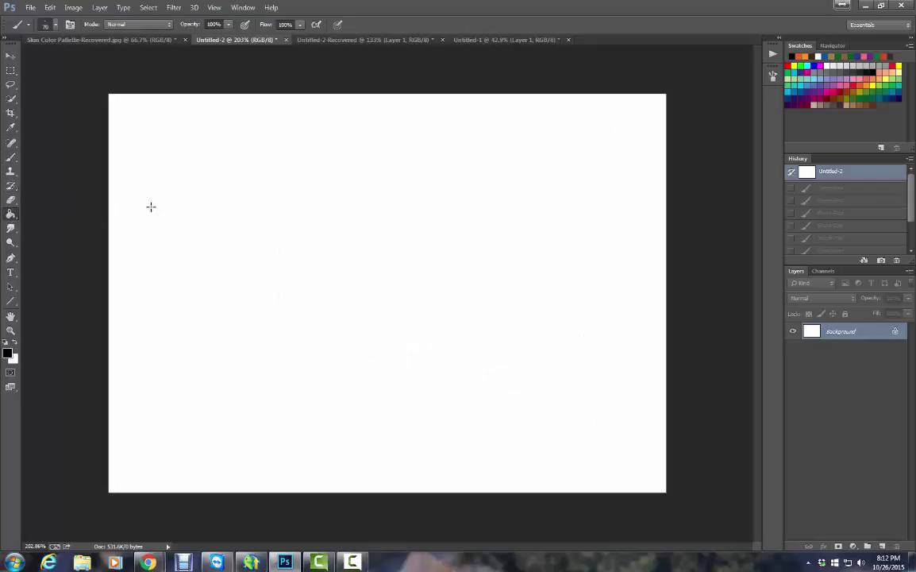
pyautogui.press('g')
pyautogui.click(175, 184)
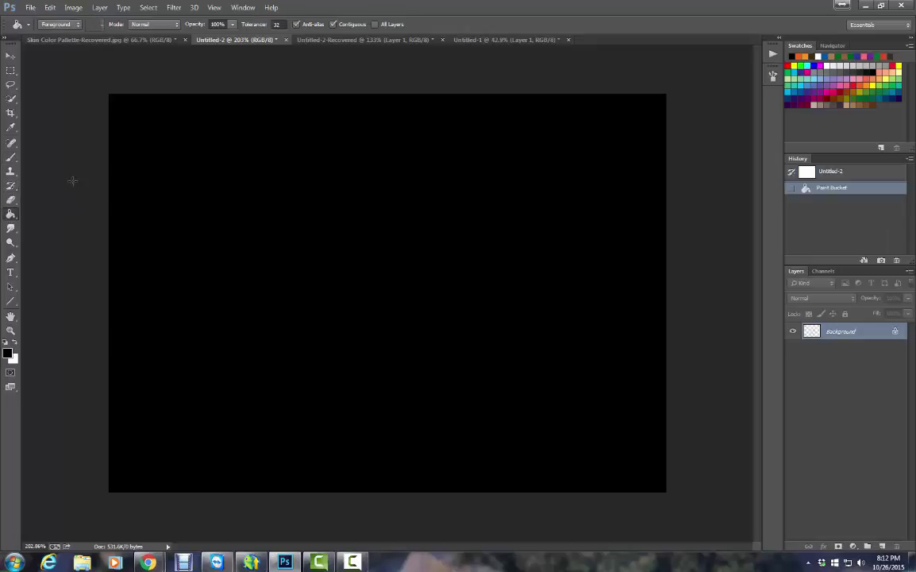
# - Stamp three white stars with the Star 70 px brush tip
pyautogui.click(12, 158)
pyautogui.click(12, 342)
pyautogui.click(47, 26)
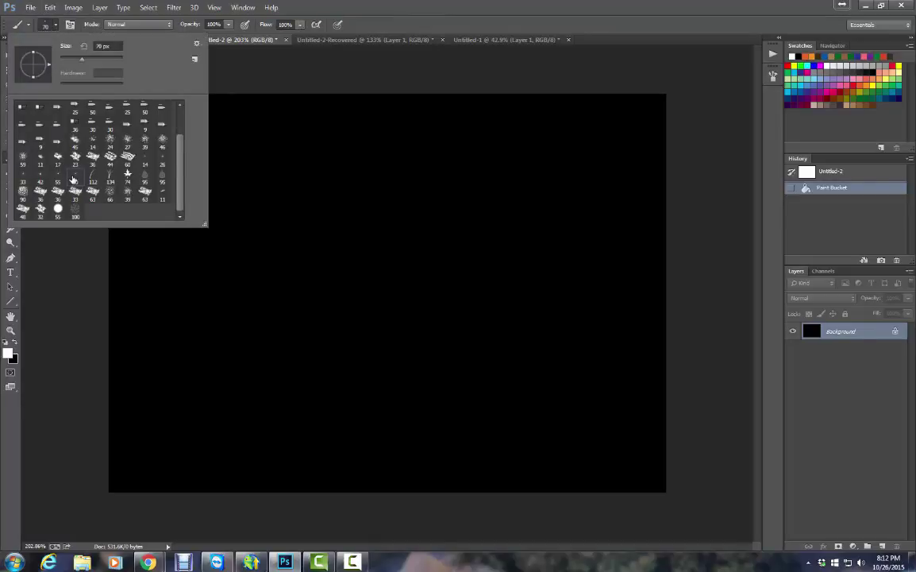
pyautogui.click(73, 180)
pyautogui.click(371, 286)
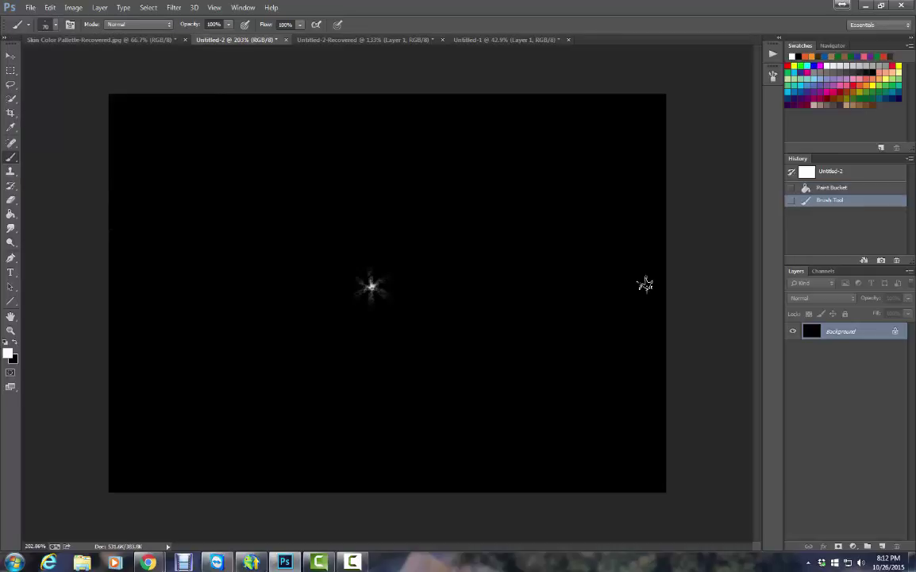
pyautogui.click(530, 204)
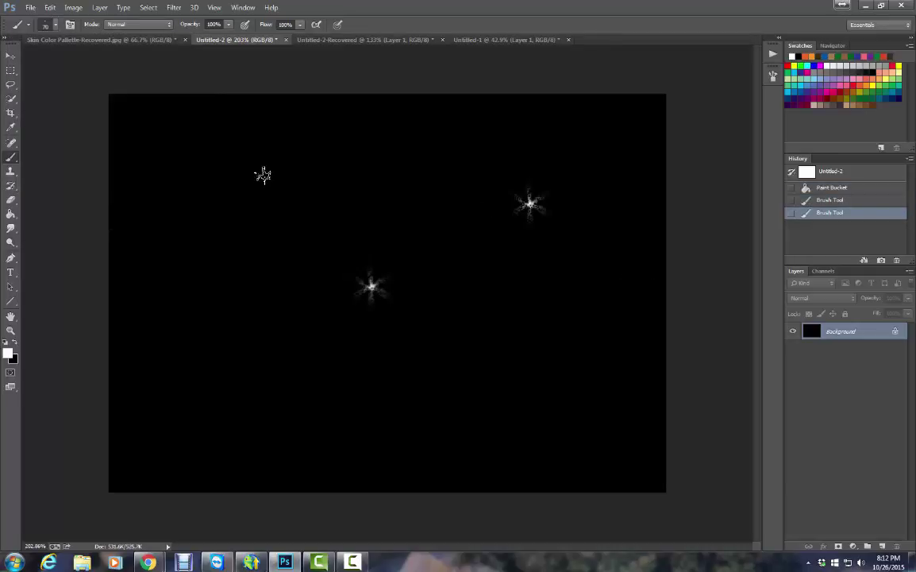
pyautogui.click(263, 175)
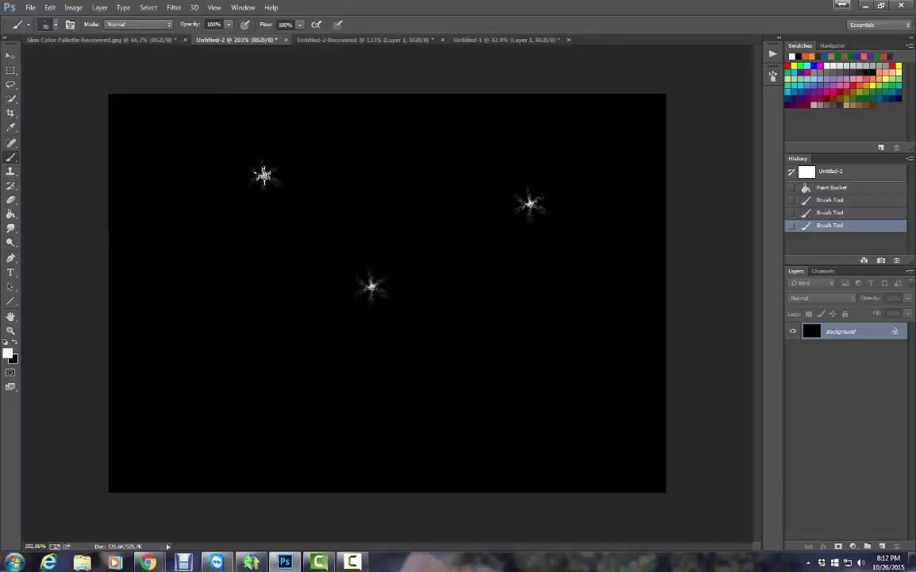
# - Test the 112 px brush tip with a mark, then revert the canvas to blank
pyautogui.click(44, 30)
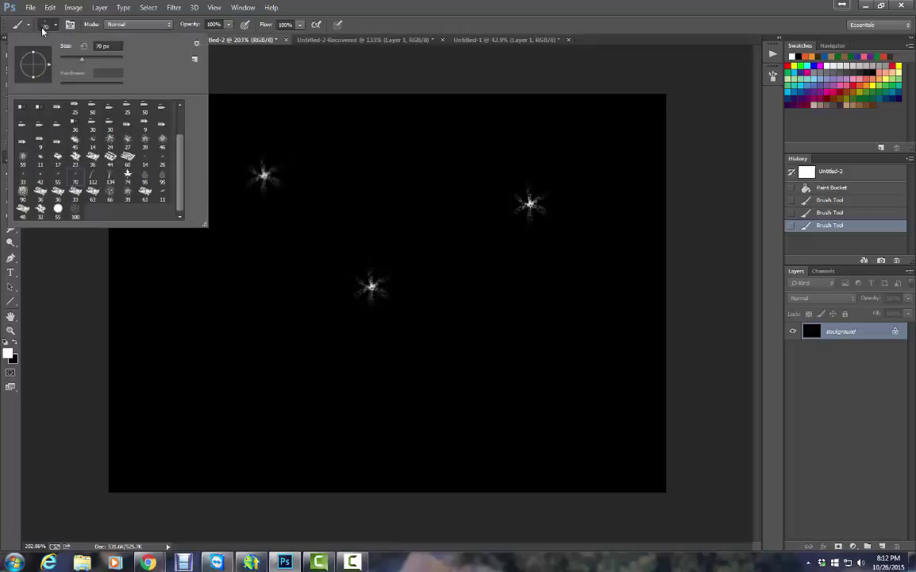
pyautogui.click(93, 175)
pyautogui.click(419, 98)
pyautogui.click(871, 173)
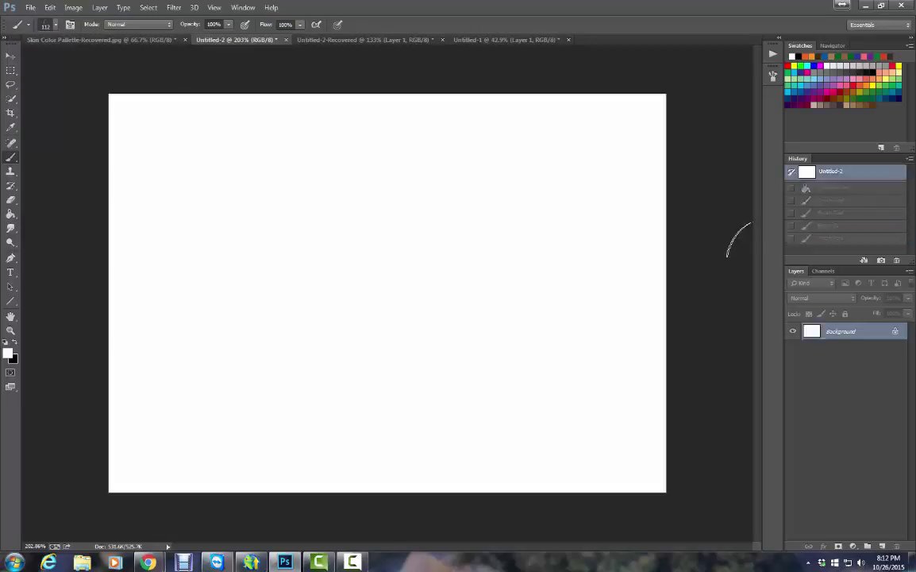
# - Paint dark green grass blades along the bottom of the canvas
pyautogui.click(14, 344)
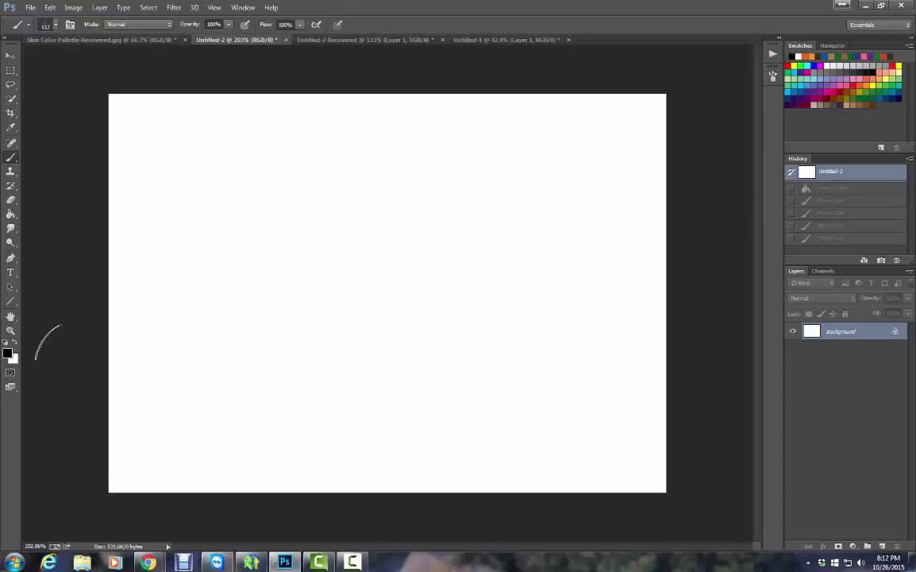
pyautogui.click(869, 95)
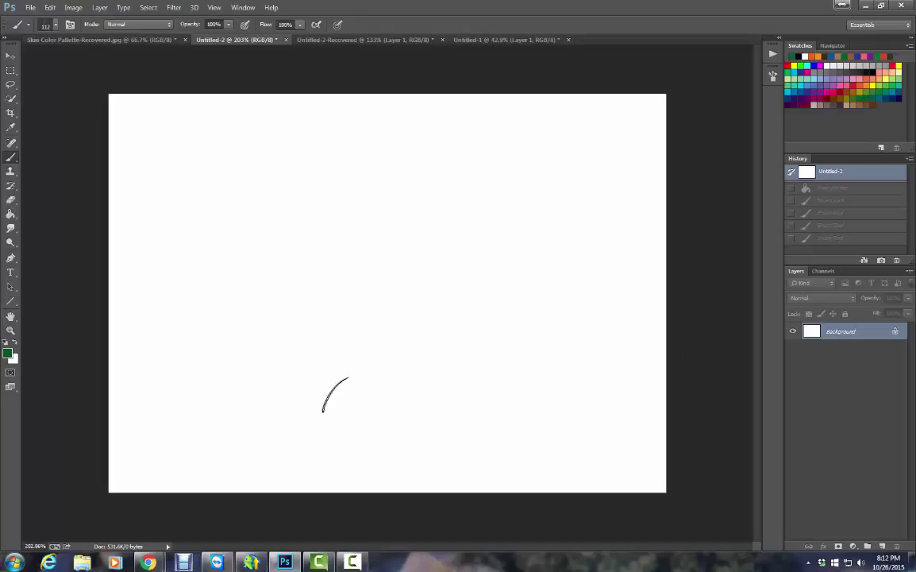
pyautogui.moveTo(123, 490); pyautogui.dragTo(178, 401)
pyautogui.moveTo(155, 491); pyautogui.dragTo(208, 397)
pyautogui.moveTo(199, 491); pyautogui.dragTo(254, 409)
pyautogui.moveTo(242, 491); pyautogui.dragTo(285, 425)
pyautogui.moveTo(334, 467)
pyautogui.mouseDown()
pyautogui.moveTo(423, 475)
pyautogui.moveTo(651, 465)
pyautogui.moveTo(556, 405)
pyautogui.moveTo(445, 398)
pyautogui.moveTo(378, 452)
pyautogui.moveTo(115, 460)
pyautogui.moveTo(485, 444)
pyautogui.moveTo(679, 465)
pyautogui.moveTo(603, 420)
pyautogui.mouseUp()
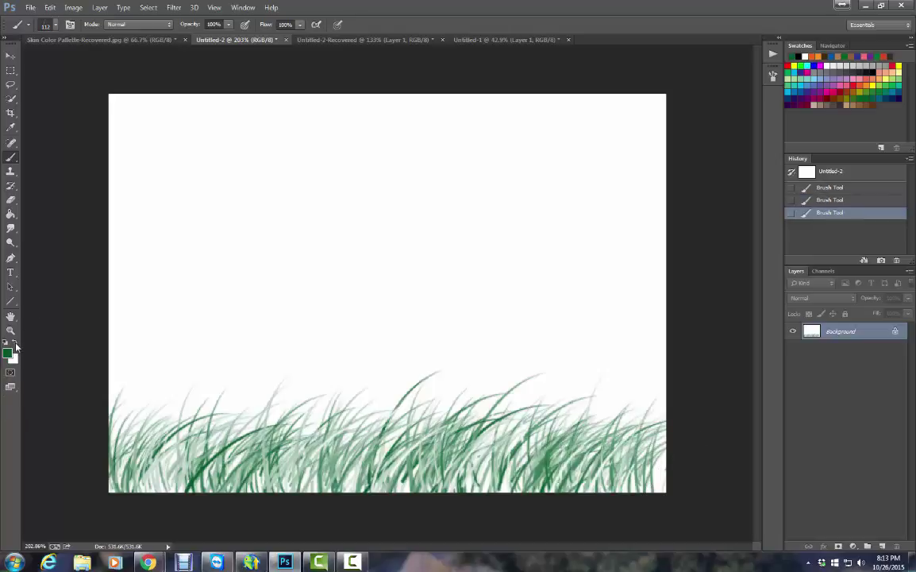
# - Set the foreground colour to orange f26522 in the Color Picker
pyautogui.click(15, 345)
pyautogui.click(8, 352)
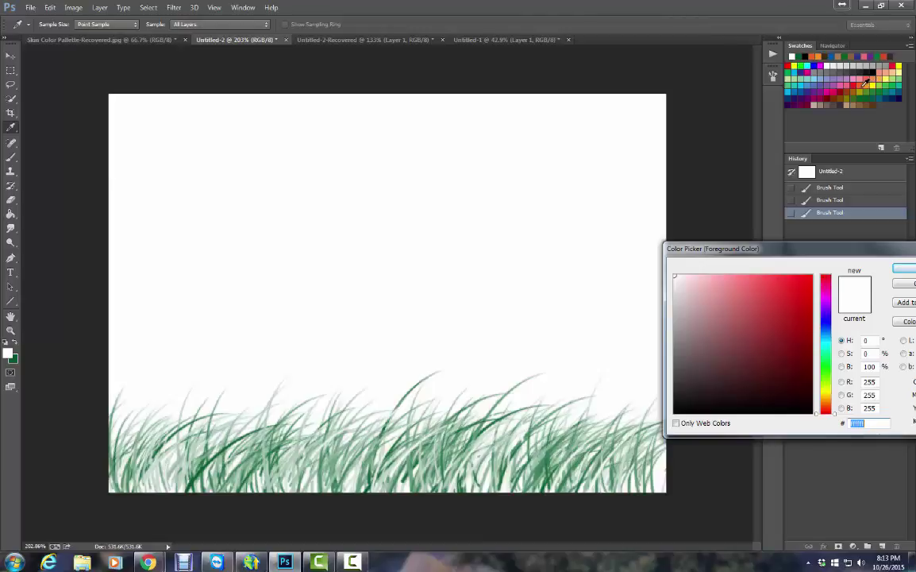
pyautogui.click(865, 83)
pyautogui.click(175, 476)
pyautogui.click(867, 81)
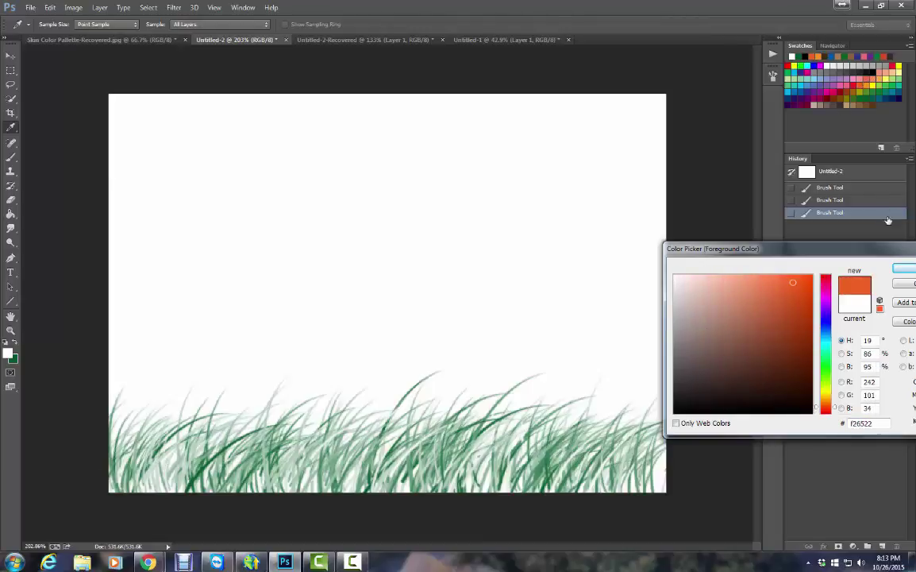
pyautogui.press('Return')
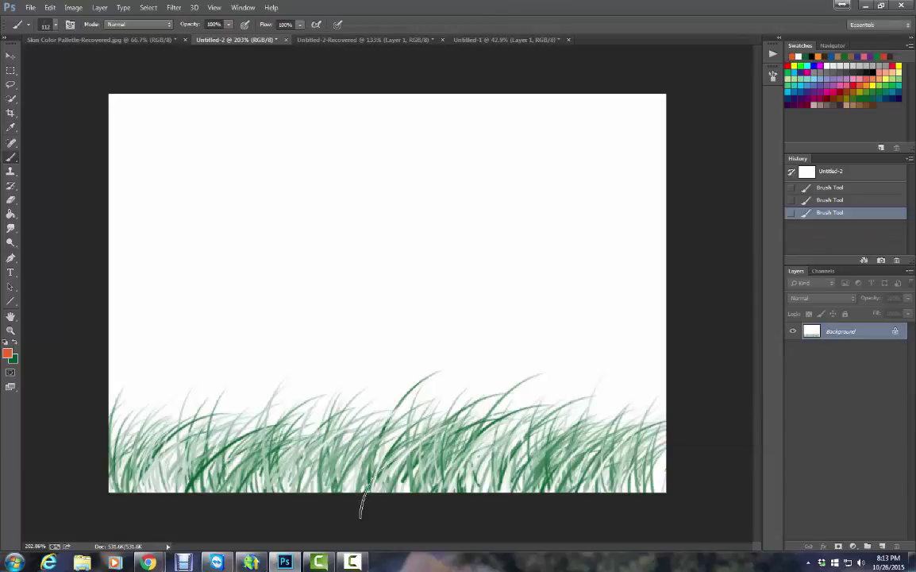
# - Paint orange grass blades across the bottom of the canvas
pyautogui.moveTo(115, 488); pyautogui.dragTo(139, 401)
pyautogui.moveTo(143, 489); pyautogui.dragTo(171, 393)
pyautogui.moveTo(182, 488); pyautogui.dragTo(218, 390)
pyautogui.moveTo(254, 488); pyautogui.dragTo(294, 389)
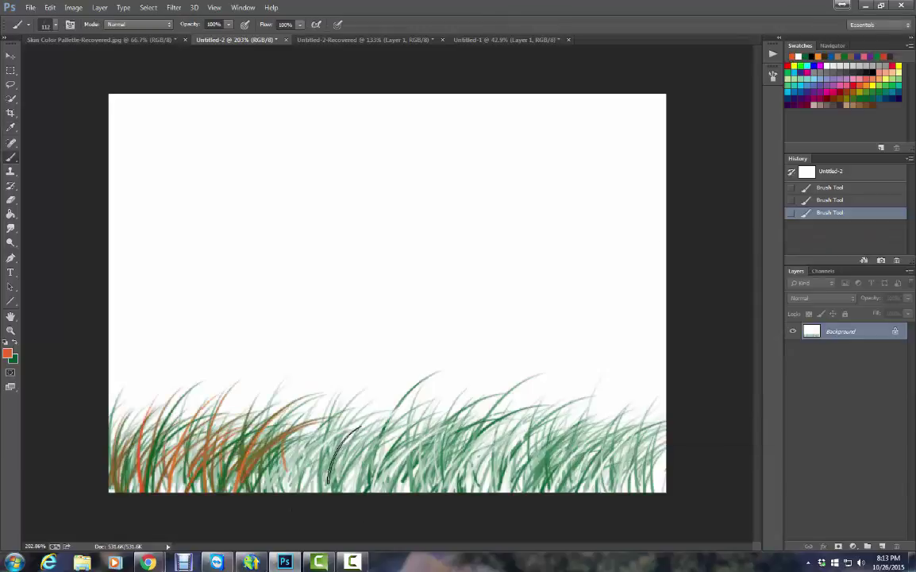
pyautogui.moveTo(318, 489); pyautogui.dragTo(358, 390)
pyautogui.moveTo(381, 488); pyautogui.dragTo(421, 385)
pyautogui.moveTo(445, 489); pyautogui.dragTo(484, 385)
pyautogui.moveTo(508, 489); pyautogui.dragTo(548, 381)
pyautogui.moveTo(572, 489); pyautogui.dragTo(604, 389)
pyautogui.moveTo(635, 489); pyautogui.dragTo(663, 394)
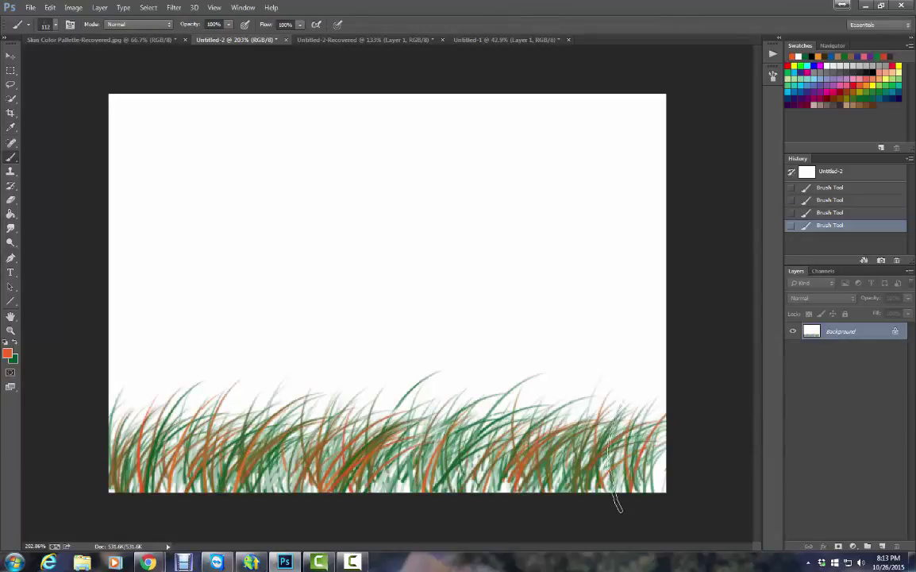
pyautogui.moveTo(556, 488); pyautogui.dragTo(445, 374)
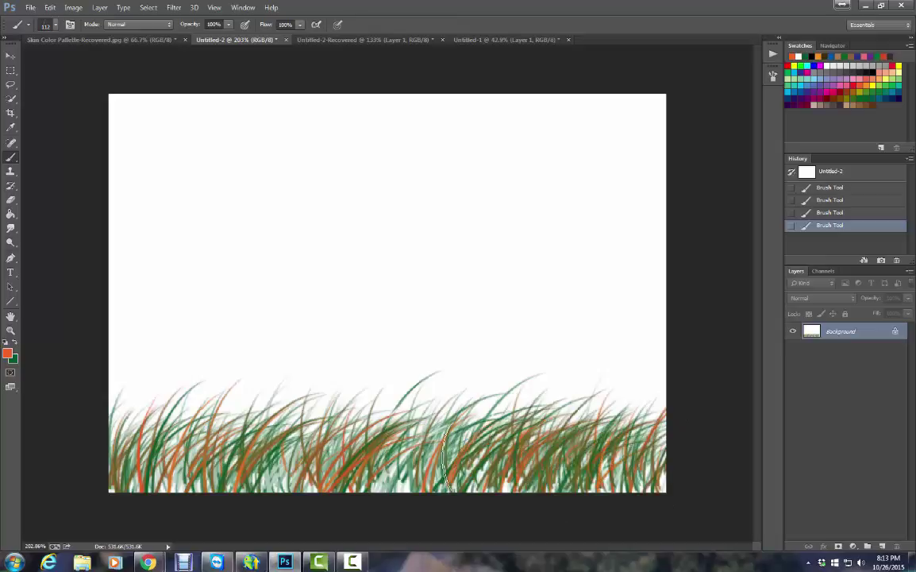
# - Choose the Grass preset at 134 px and paint multicoloured grass across the lower canvas
pyautogui.click(49, 24)
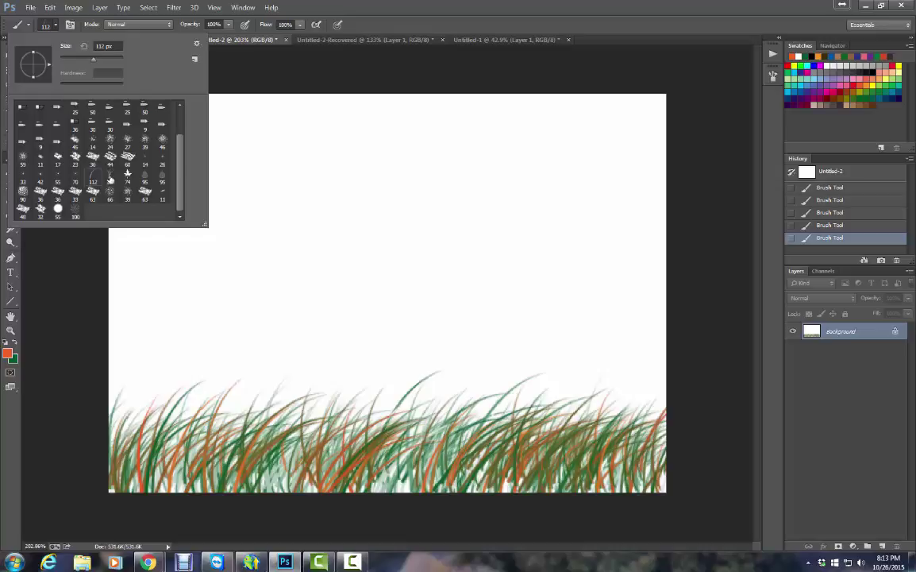
pyautogui.click(110, 181)
pyautogui.click(127, 397)
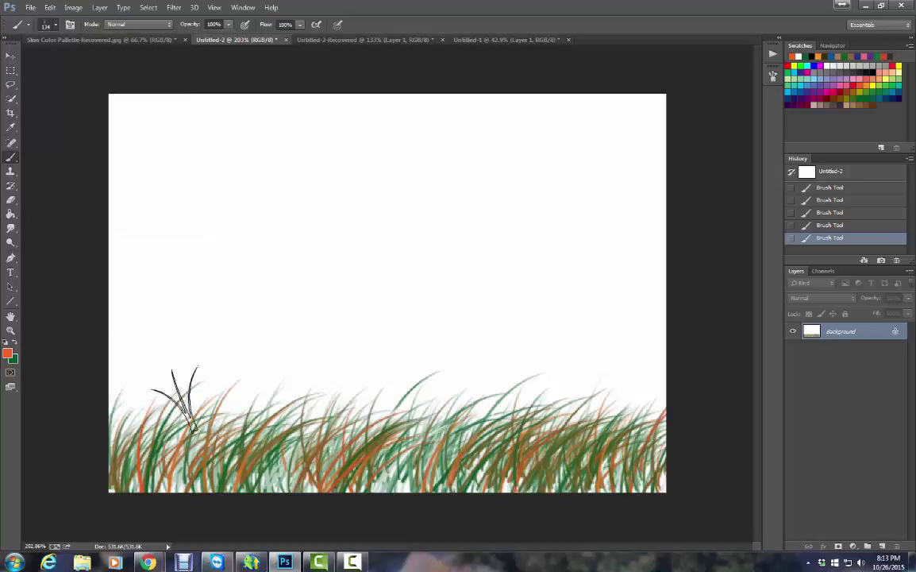
pyautogui.moveTo(188, 388)
pyautogui.mouseDown()
pyautogui.moveTo(326, 375)
pyautogui.moveTo(413, 401)
pyautogui.moveTo(475, 383)
pyautogui.moveTo(647, 399)
pyautogui.moveTo(464, 390)
pyautogui.moveTo(243, 401)
pyautogui.moveTo(166, 435)
pyautogui.moveTo(333, 395)
pyautogui.mouseUp()
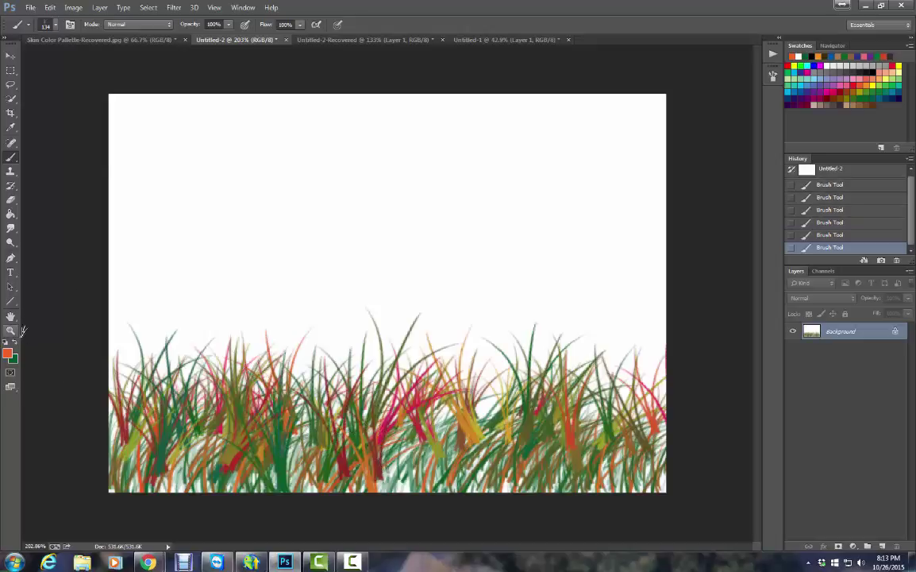
# - Revert to the blank snapshot and choose the scattered maple-leaf brush preset
pyautogui.click(856, 170)
pyautogui.click(45, 26)
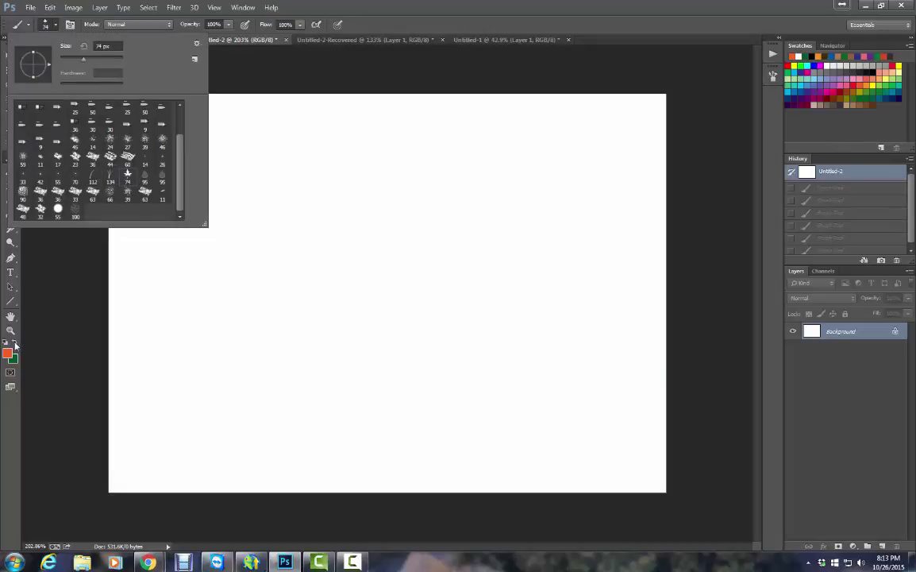
pyautogui.click(68, 357)
# - Scatter red, orange and yellow maple leaves across the canvas
pyautogui.moveTo(119, 318)
pyautogui.mouseDown()
pyautogui.moveTo(190, 362)
pyautogui.moveTo(239, 338)
pyautogui.moveTo(491, 374)
pyautogui.moveTo(733, 242)
pyautogui.mouseUp()
pyautogui.moveTo(552, 156)
pyautogui.mouseDown()
pyautogui.moveTo(528, 246)
pyautogui.moveTo(434, 221)
pyautogui.mouseUp()
pyautogui.moveTo(128, 120)
pyautogui.mouseDown()
pyautogui.moveTo(147, 143)
pyautogui.moveTo(191, 127)
pyautogui.moveTo(238, 159)
pyautogui.mouseUp()
pyautogui.moveTo(237, 112)
pyautogui.mouseDown()
pyautogui.moveTo(258, 141)
pyautogui.moveTo(190, 151)
pyautogui.moveTo(202, 244)
pyautogui.moveTo(230, 183)
pyautogui.mouseUp()
pyautogui.moveTo(389, 117)
pyautogui.mouseDown()
pyautogui.moveTo(352, 168)
pyautogui.moveTo(394, 205)
pyautogui.moveTo(318, 216)
pyautogui.mouseUp()
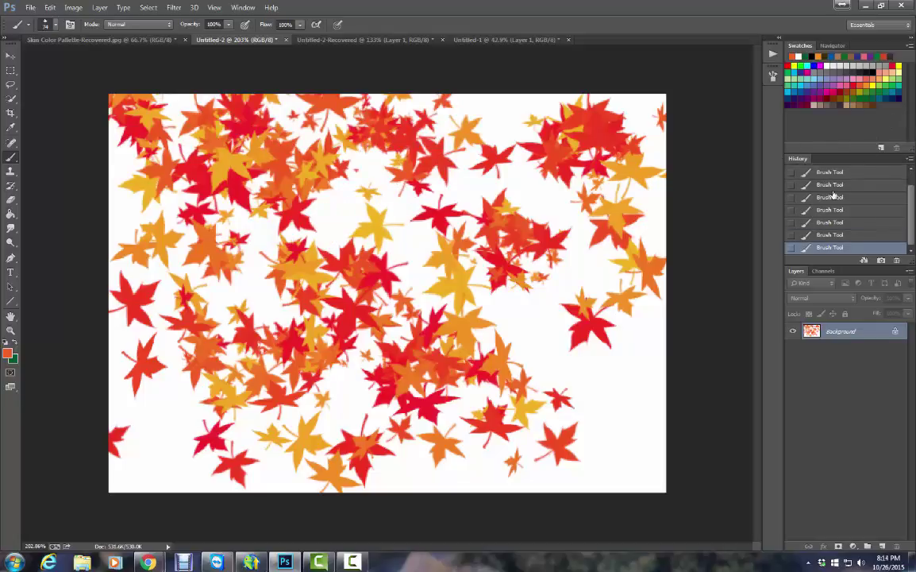
pyautogui.scroll(3, 836, 199)
# - Discard the maple leaves, test the 95 px leaf brush with pink stamps, and revert again
pyautogui.click(874, 171)
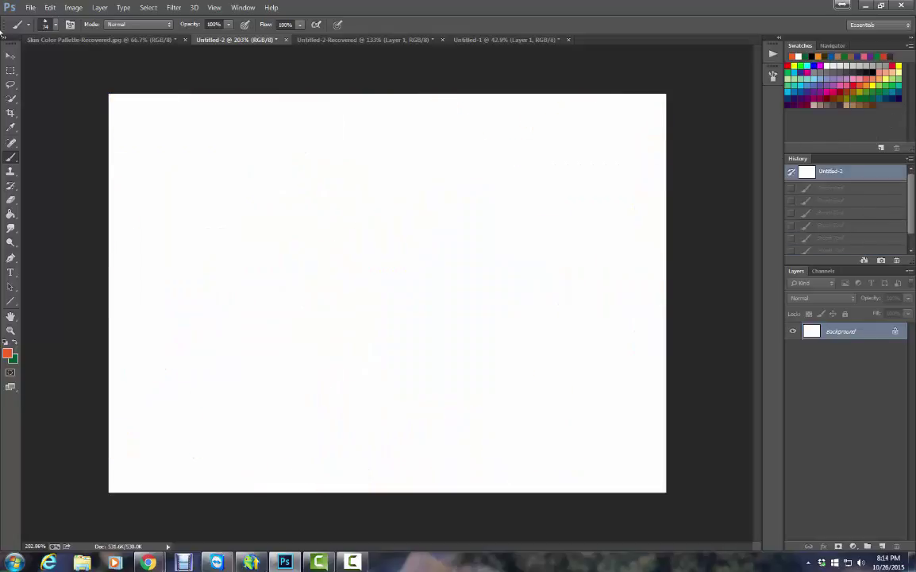
pyautogui.click(46, 26)
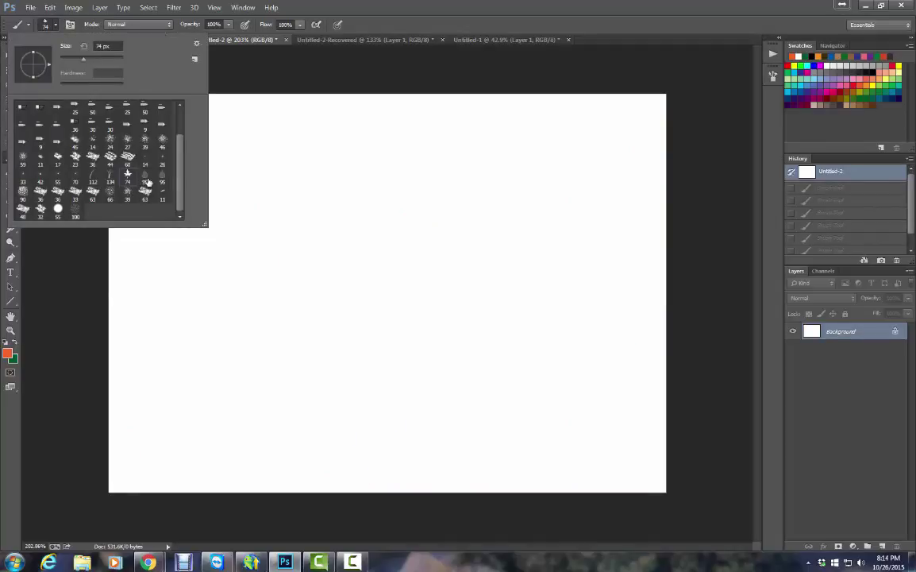
pyautogui.click(147, 183)
pyautogui.click(307, 205)
pyautogui.moveTo(306, 181); pyautogui.dragTo(394, 211)
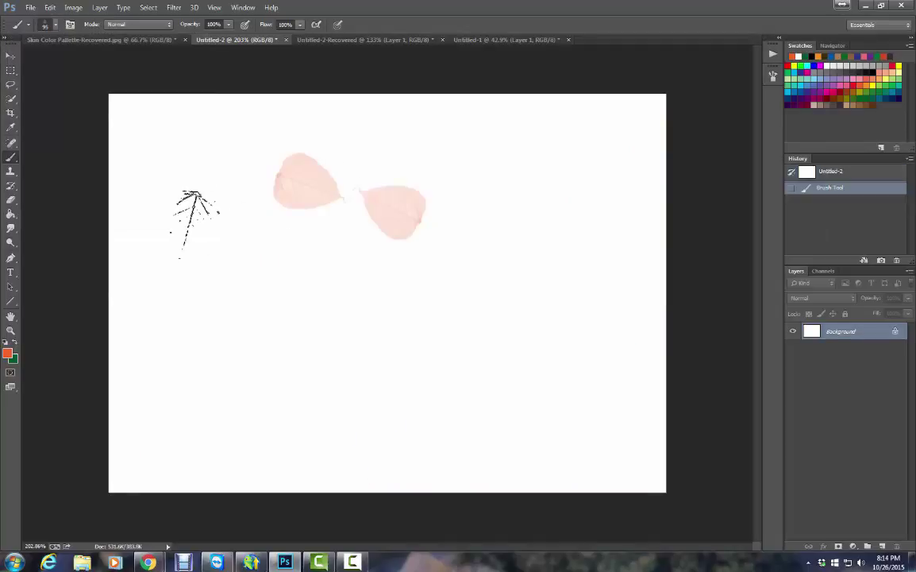
pyautogui.moveTo(191, 214)
pyautogui.mouseDown()
pyautogui.moveTo(446, 268)
pyautogui.moveTo(491, 250)
pyautogui.mouseUp()
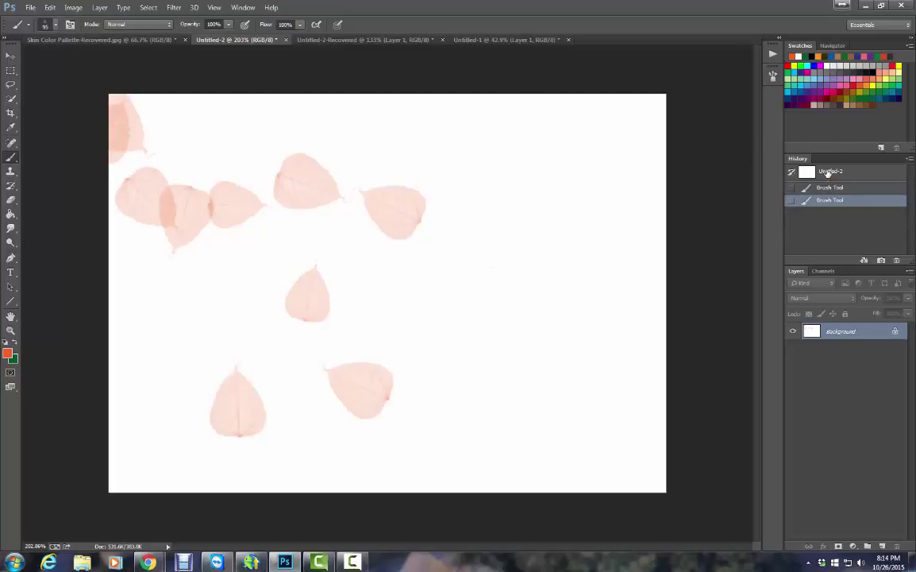
pyautogui.click(828, 173)
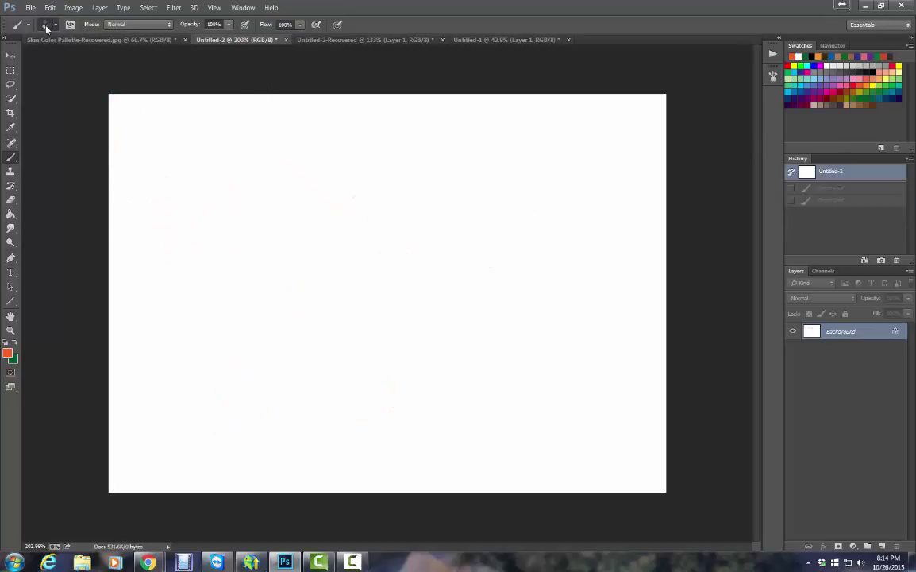
# - Choose the Spatter 14 px brush and paint several orange test strokes
pyautogui.click(46, 25)
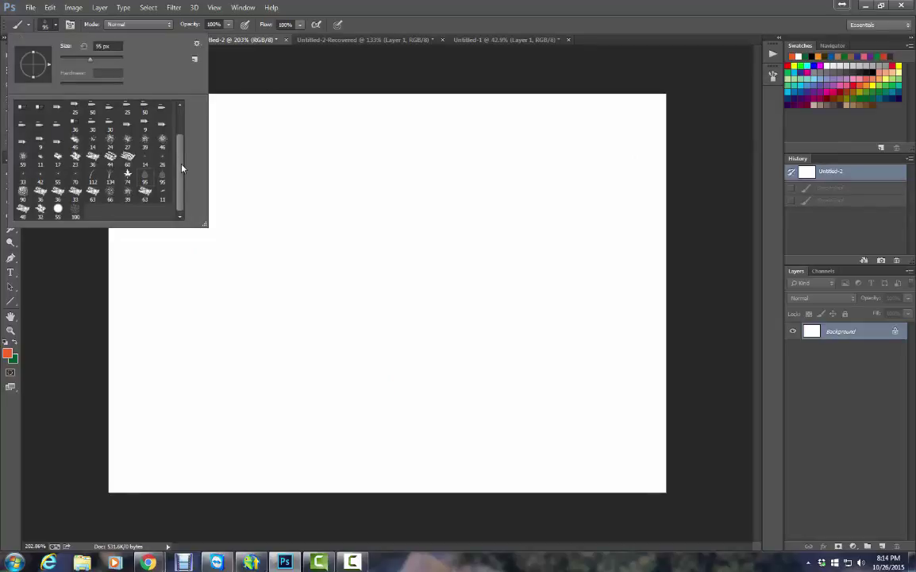
pyautogui.scroll(1, 183, 153)
pyautogui.moveTo(183, 152)
pyautogui.mouseDown()
pyautogui.moveTo(183, 140)
pyautogui.moveTo(184, 159)
pyautogui.mouseUp()
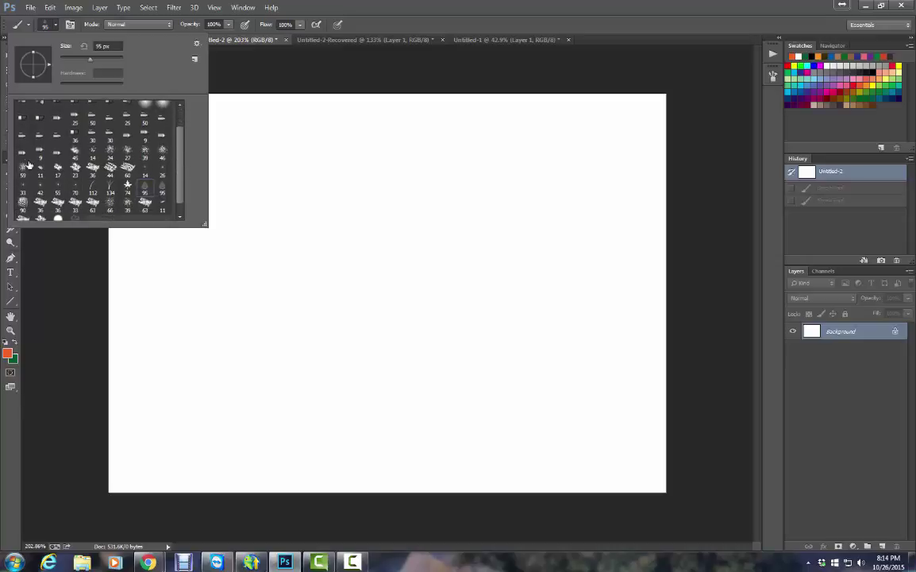
pyautogui.click(75, 154)
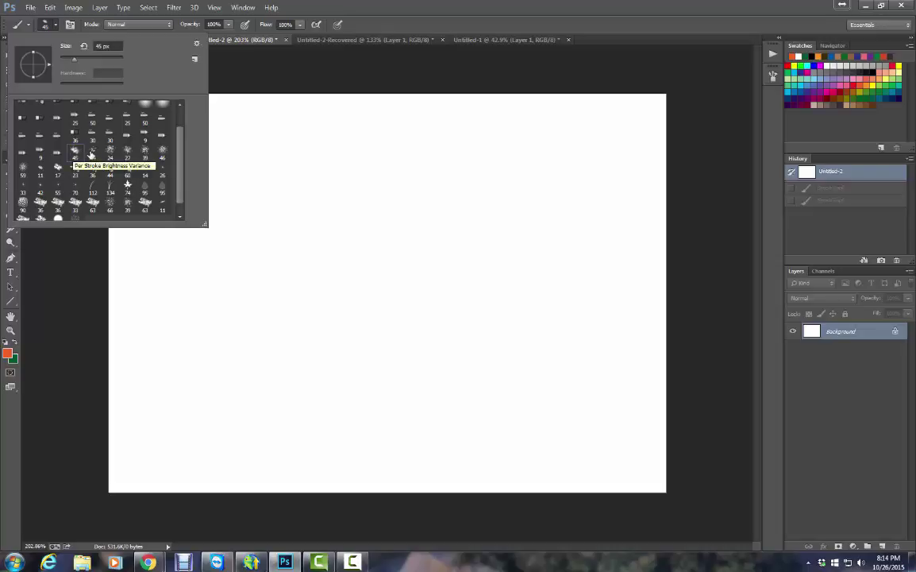
pyautogui.click(93, 154)
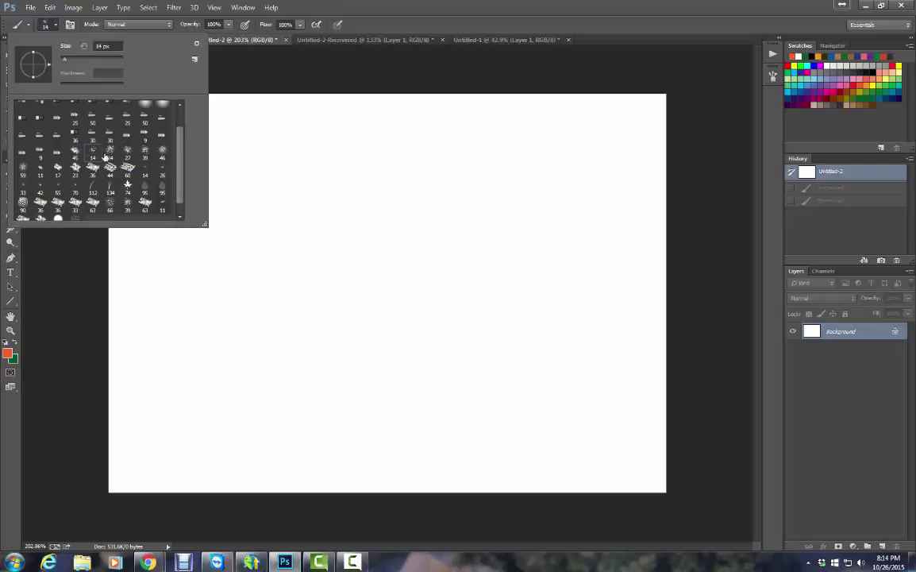
pyautogui.click(210, 270)
pyautogui.moveTo(208, 270); pyautogui.dragTo(353, 313)
pyautogui.click(287, 171)
pyautogui.moveTo(442, 262); pyautogui.dragTo(474, 193)
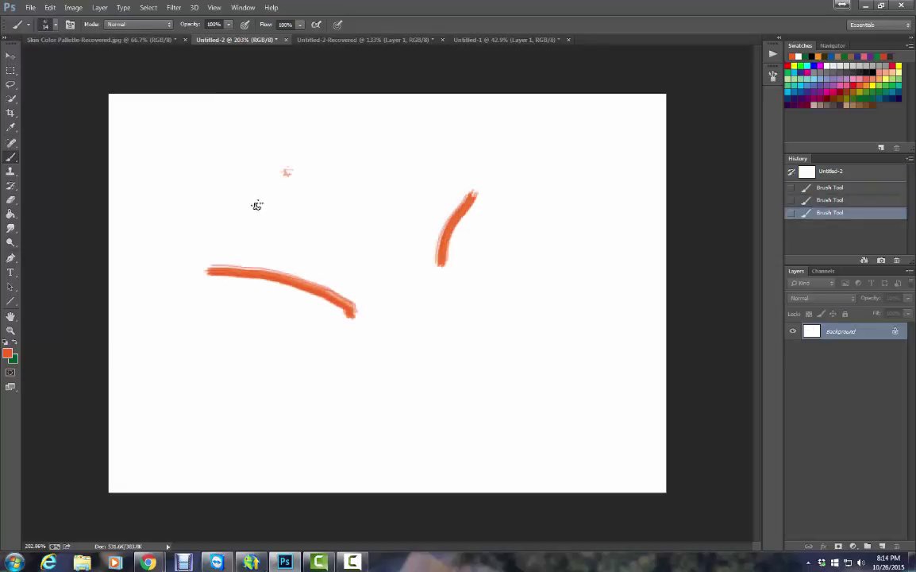
pyautogui.moveTo(246, 206); pyautogui.dragTo(405, 264)
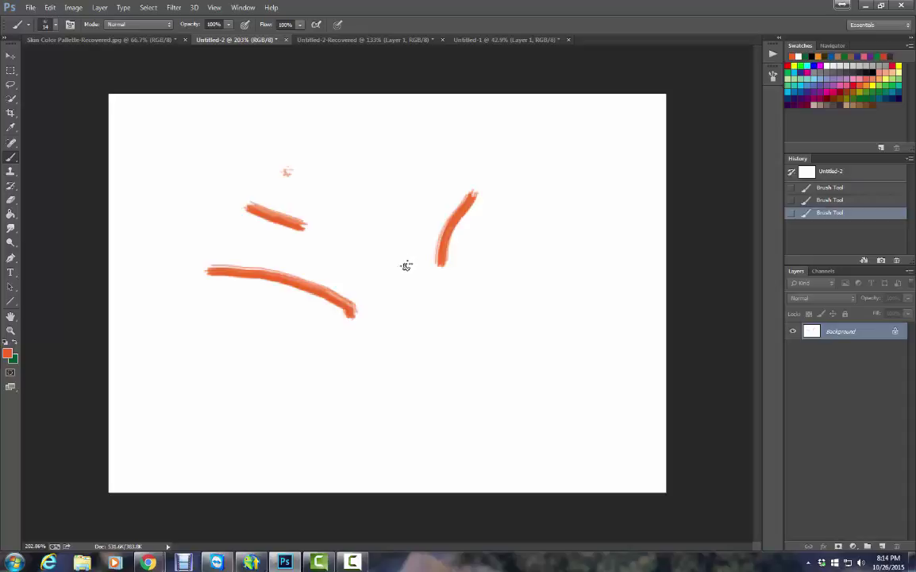
# - Raise the brush size to 59 px, paint a band and four dabs, then revert
pyautogui.click(52, 25)
pyautogui.moveTo(76, 59); pyautogui.dragTo(89, 60)
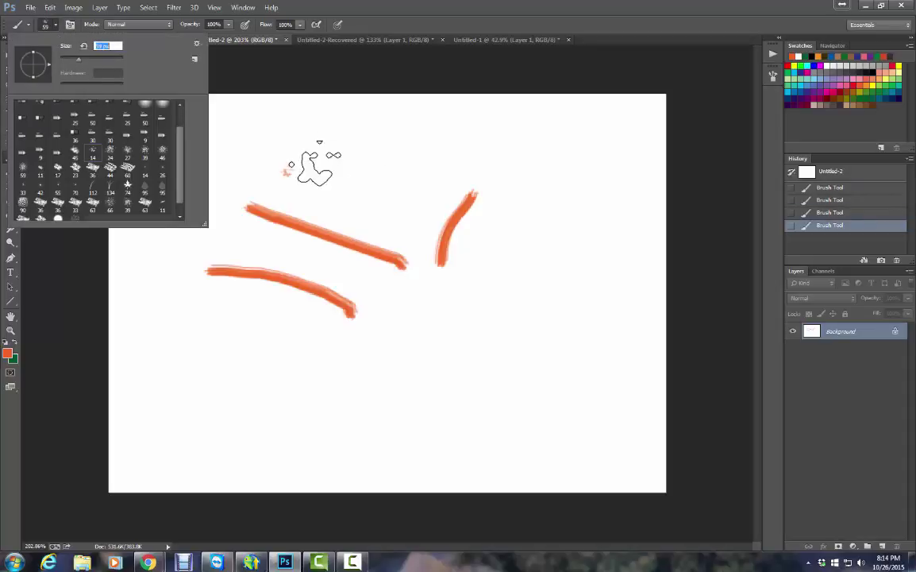
pyautogui.moveTo(317, 164); pyautogui.dragTo(477, 162)
pyautogui.click(496, 333)
pyautogui.click(300, 383)
pyautogui.click(153, 305)
pyautogui.click(173, 168)
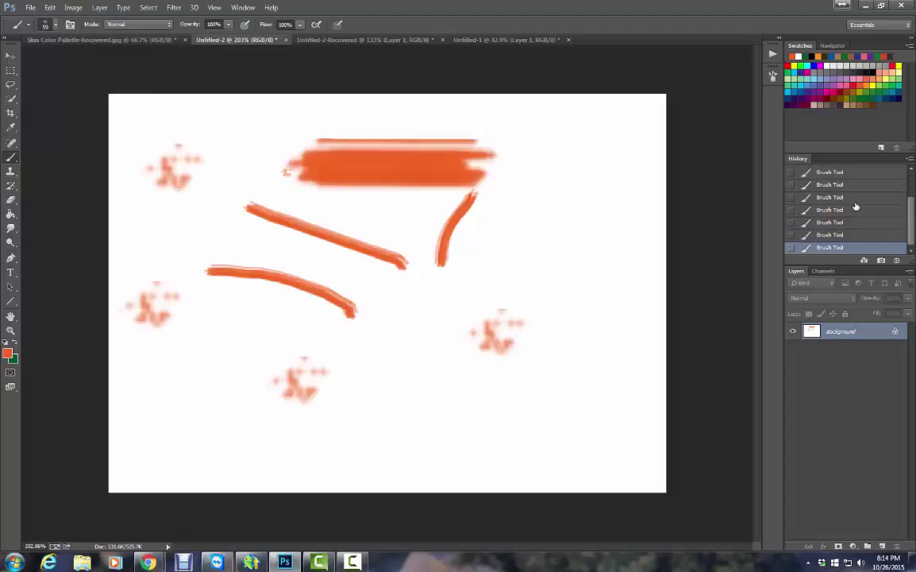
pyautogui.scroll(3, 855, 210)
pyautogui.click(843, 173)
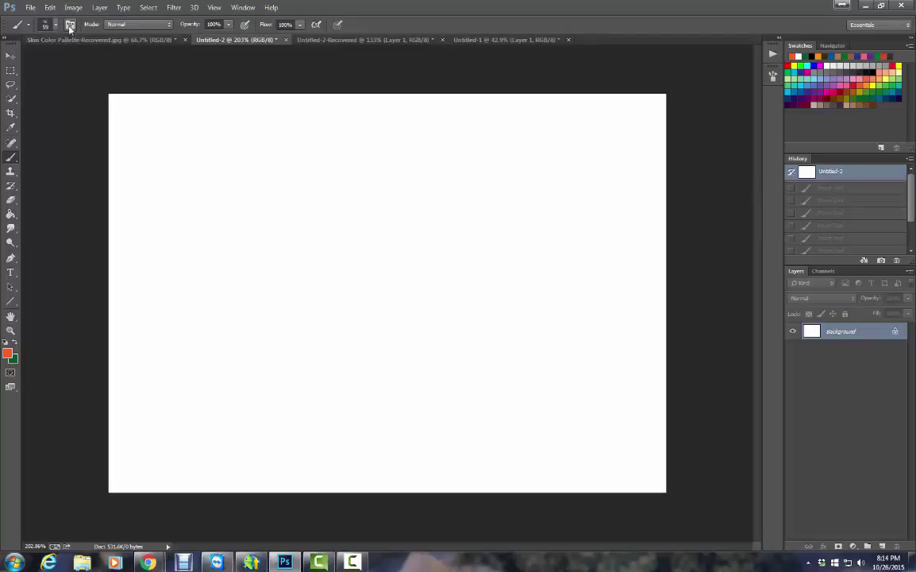
# - In the Brush panel's Brush Tip Shape, widen Spacing and paint rows of spaced stars
pyautogui.click(70, 24)
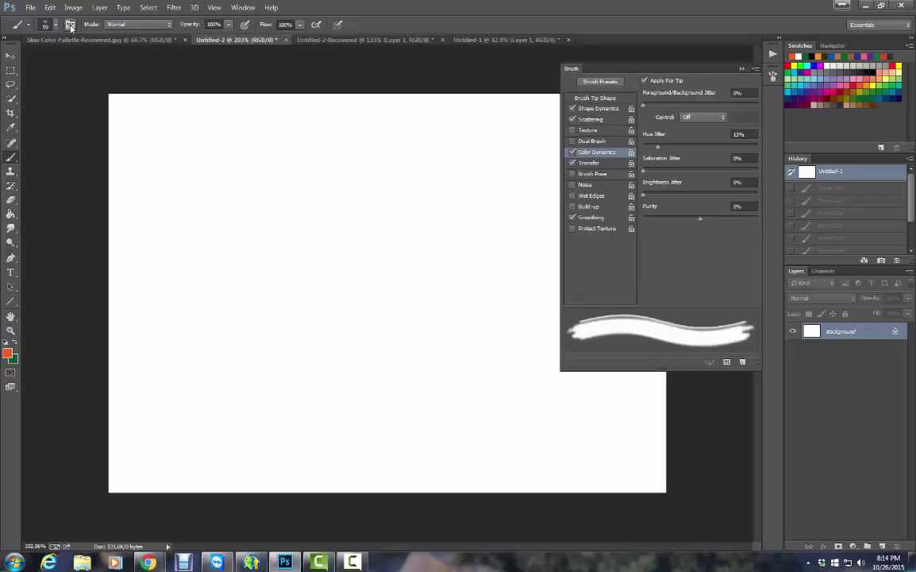
pyautogui.click(592, 98)
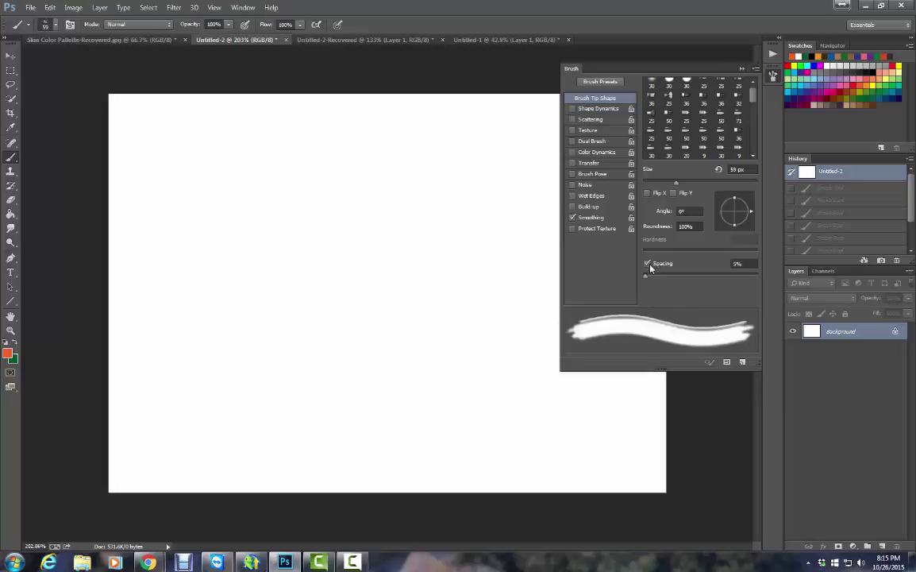
pyautogui.moveTo(646, 277); pyautogui.dragTo(703, 279)
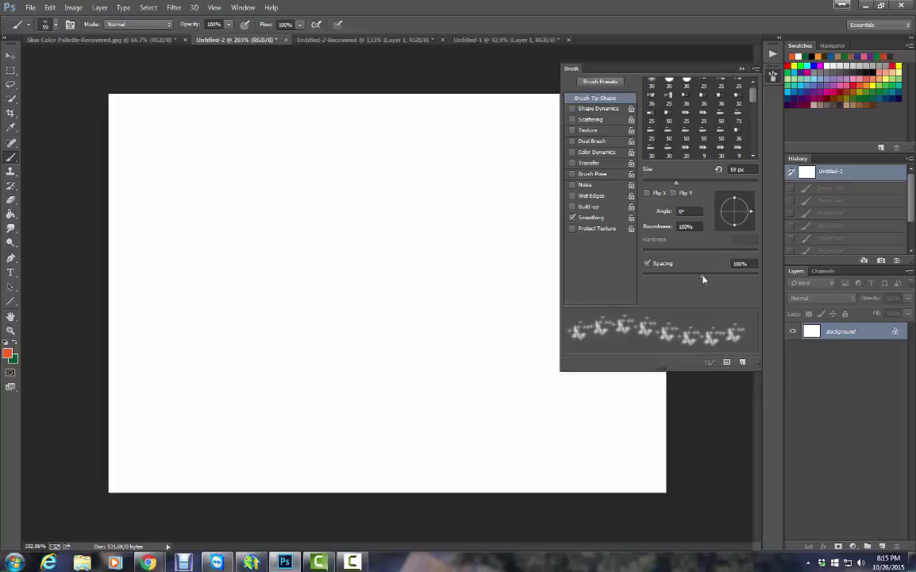
pyautogui.moveTo(127, 204)
pyautogui.mouseDown()
pyautogui.moveTo(163, 199)
pyautogui.moveTo(300, 236)
pyautogui.mouseUp()
pyautogui.moveTo(320, 324)
pyautogui.mouseDown()
pyautogui.moveTo(391, 390)
pyautogui.moveTo(187, 401)
pyautogui.mouseUp()
# - Test spacing at 1% for a solid stroke and 144% for separate stars, then revert
pyautogui.moveTo(701, 278); pyautogui.dragTo(519, 272)
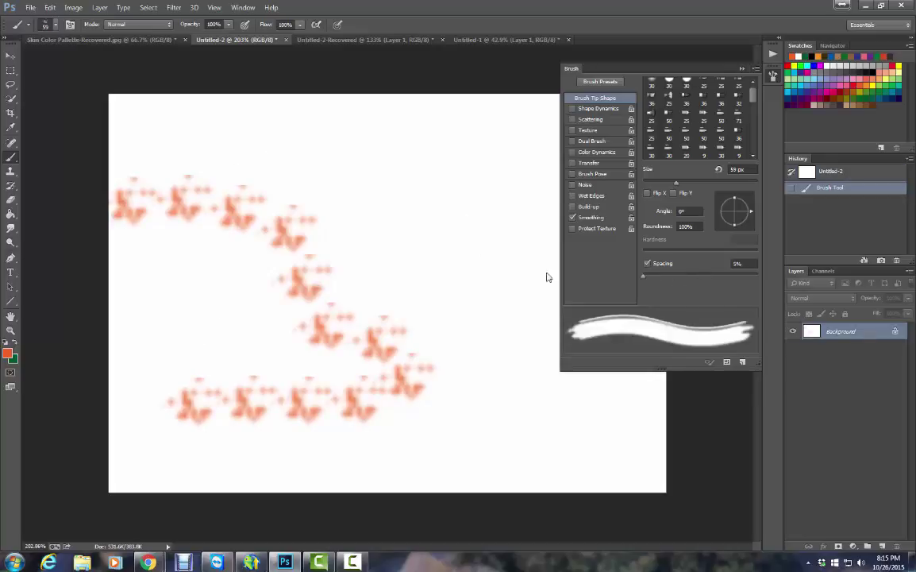
pyautogui.moveTo(298, 221); pyautogui.dragTo(544, 212)
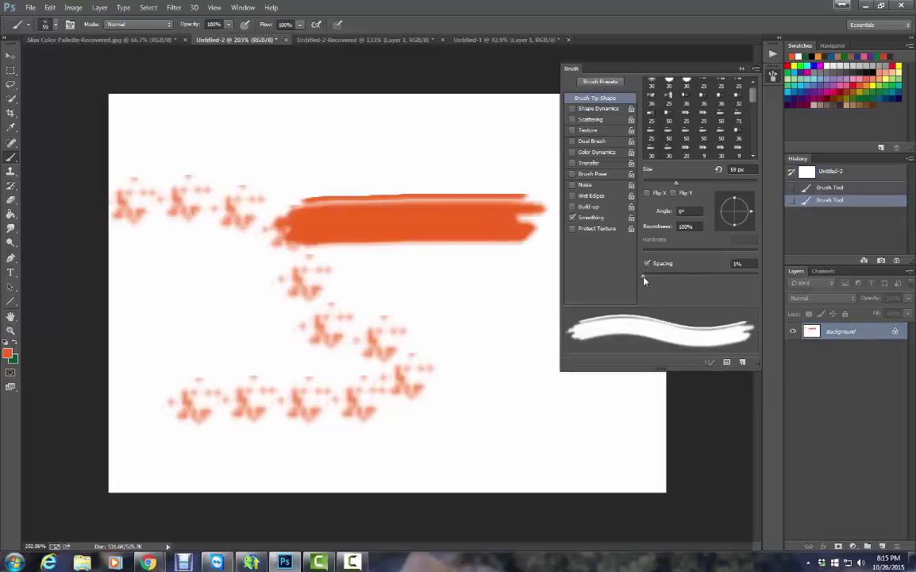
pyautogui.click(713, 276)
pyautogui.moveTo(92, 316)
pyautogui.mouseDown()
pyautogui.moveTo(379, 314)
pyautogui.moveTo(449, 329)
pyautogui.moveTo(458, 399)
pyautogui.moveTo(325, 437)
pyautogui.moveTo(198, 443)
pyautogui.moveTo(589, 447)
pyautogui.moveTo(536, 422)
pyautogui.mouseUp()
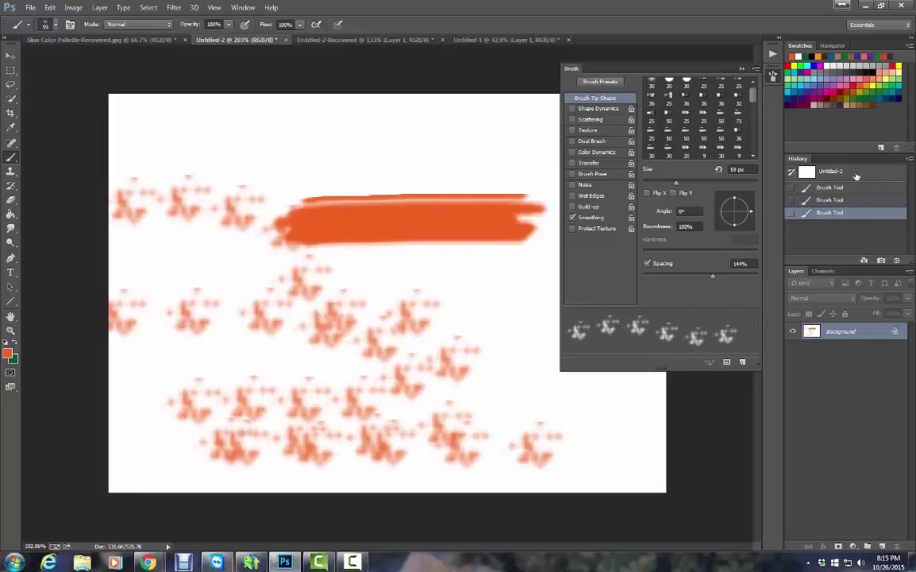
pyautogui.click(829, 172)
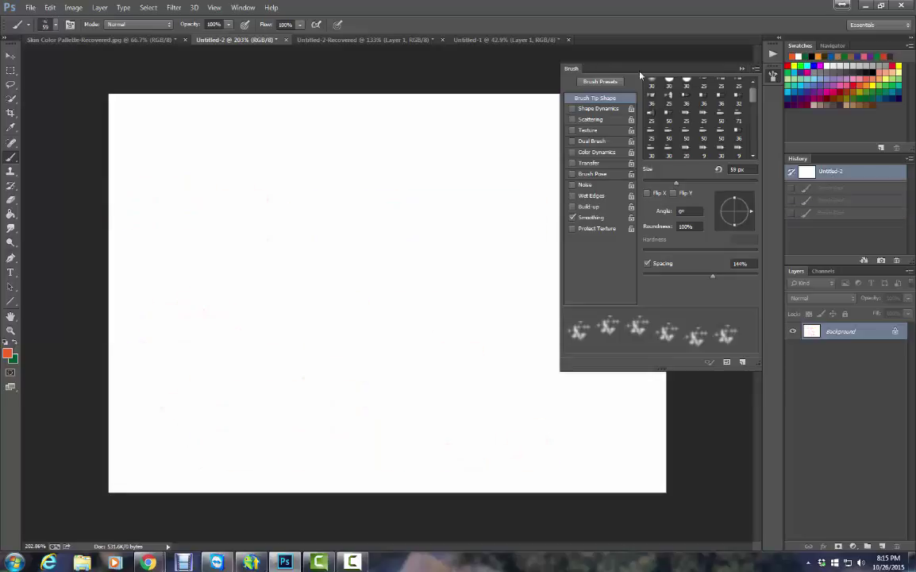
# - Enable Scattering and Color Dynamics, painting test strokes of scattered multicoloured dabs
pyautogui.click(573, 119)
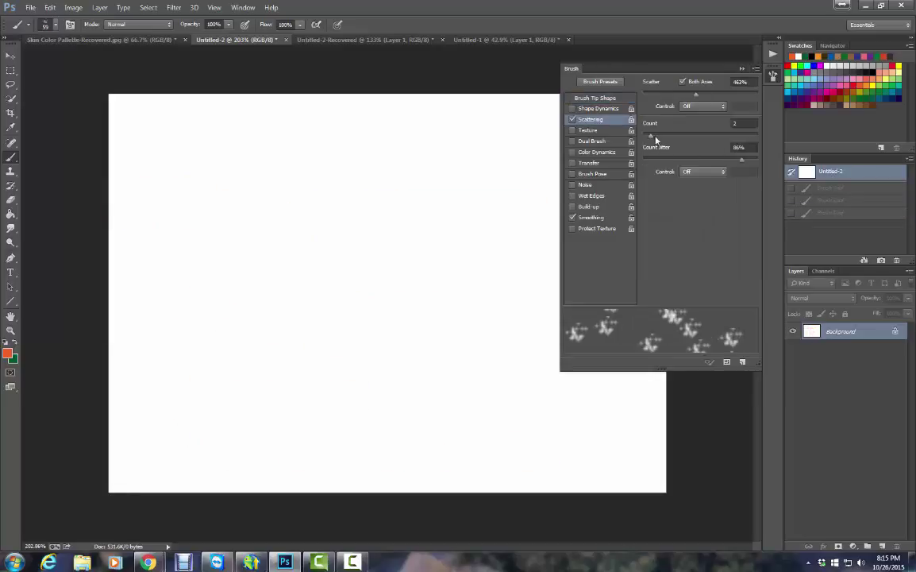
pyautogui.moveTo(409, 242)
pyautogui.mouseDown()
pyautogui.moveTo(350, 274)
pyautogui.moveTo(450, 392)
pyautogui.moveTo(400, 411)
pyautogui.moveTo(201, 389)
pyautogui.moveTo(400, 132)
pyautogui.moveTo(523, 207)
pyautogui.moveTo(513, 253)
pyautogui.moveTo(218, 274)
pyautogui.mouseUp()
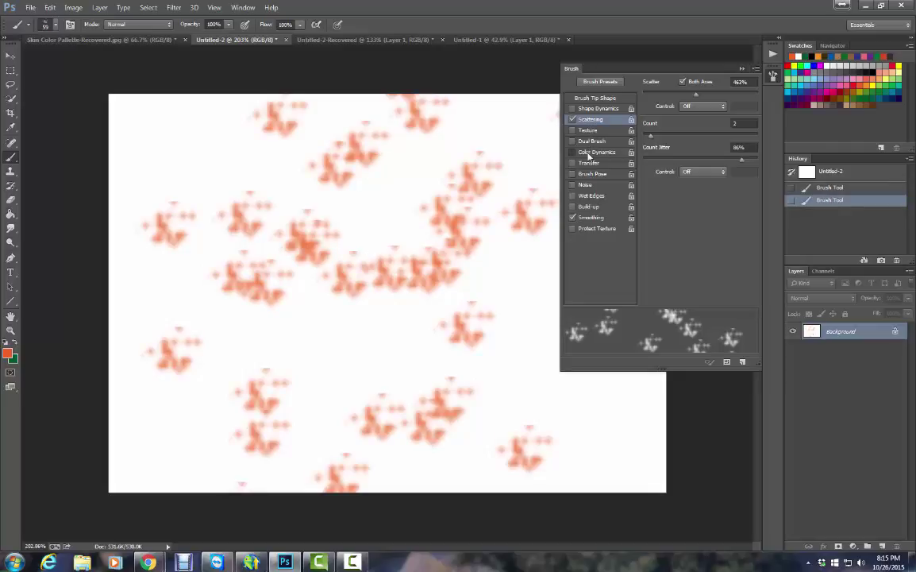
pyautogui.click(589, 153)
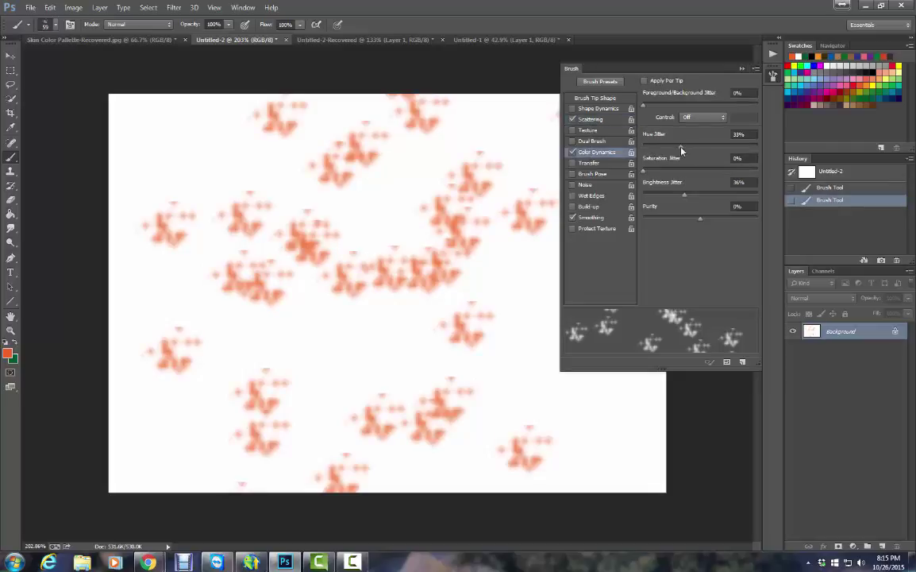
pyautogui.moveTo(266, 164)
pyautogui.mouseDown()
pyautogui.moveTo(338, 208)
pyautogui.moveTo(243, 279)
pyautogui.moveTo(283, 354)
pyautogui.moveTo(377, 418)
pyautogui.moveTo(428, 406)
pyautogui.moveTo(376, 280)
pyautogui.moveTo(409, 223)
pyautogui.moveTo(470, 278)
pyautogui.moveTo(466, 327)
pyautogui.moveTo(555, 373)
pyautogui.mouseUp()
pyautogui.moveTo(317, 363)
pyautogui.mouseDown()
pyautogui.moveTo(183, 385)
pyautogui.moveTo(185, 330)
pyautogui.moveTo(270, 213)
pyautogui.moveTo(387, 208)
pyautogui.moveTo(419, 171)
pyautogui.moveTo(196, 159)
pyautogui.moveTo(200, 248)
pyautogui.moveTo(308, 326)
pyautogui.moveTo(423, 388)
pyautogui.moveTo(365, 420)
pyautogui.moveTo(266, 407)
pyautogui.mouseUp()
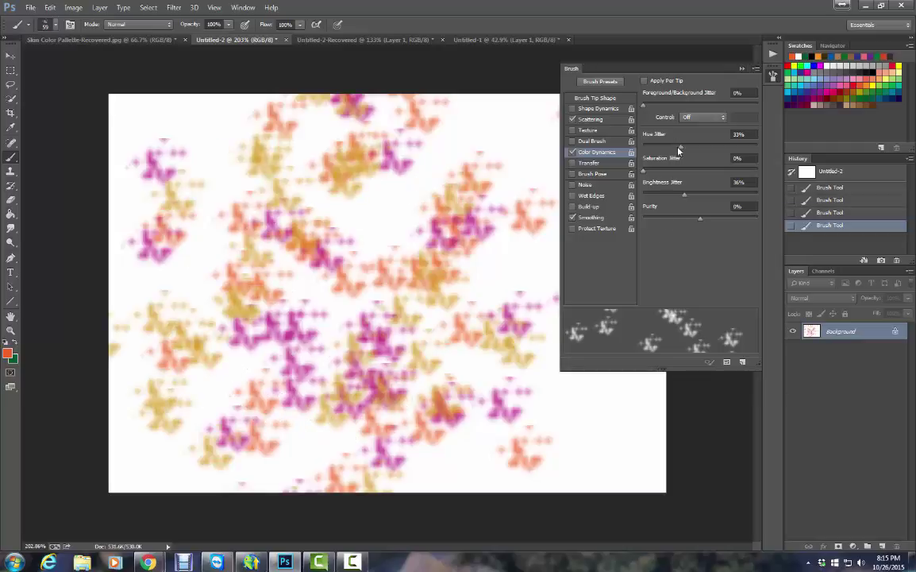
# - Adjust hue jitter to 32%, then turn both options off, close the panel, and revert
pyautogui.moveTo(680, 147); pyautogui.dragTo(679, 147)
pyautogui.click(573, 152)
pyautogui.click(573, 119)
pyautogui.click(771, 76)
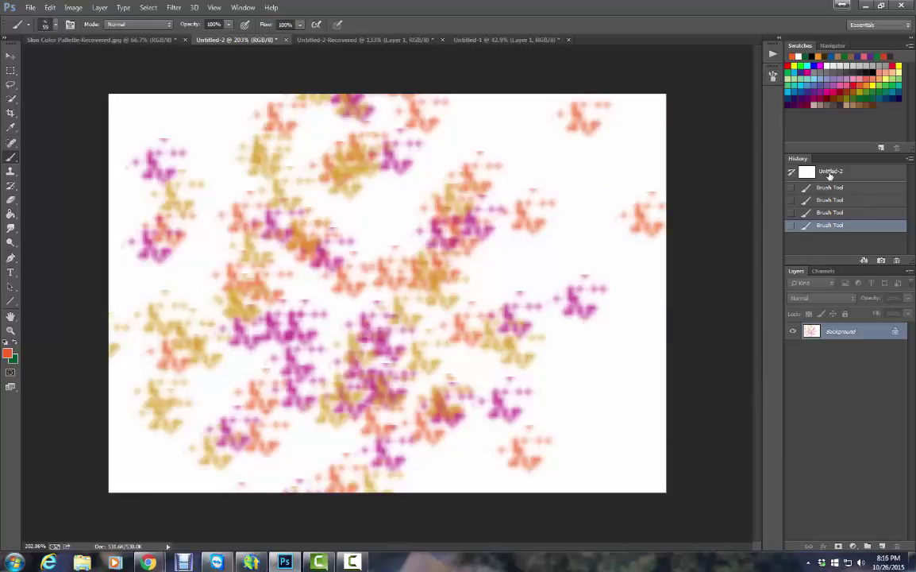
pyautogui.click(830, 173)
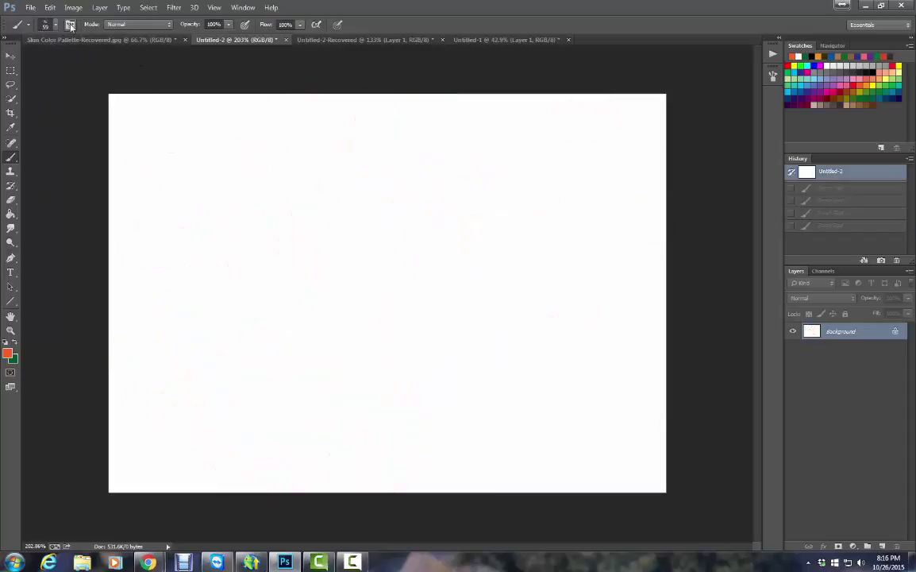
# - Enlarge the Brush Preset picker by dragging its corner, then reopen it
pyautogui.click(56, 30)
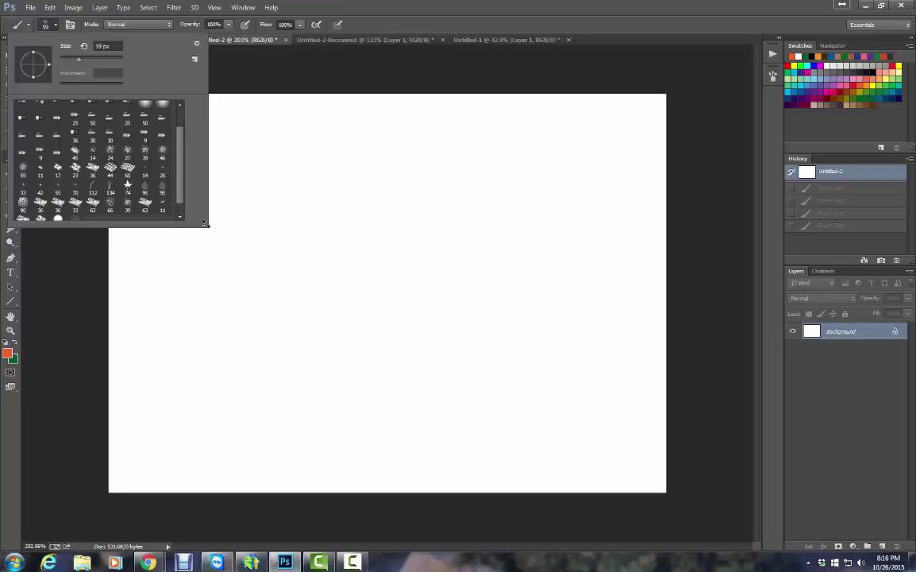
pyautogui.moveTo(205, 224)
pyautogui.mouseDown()
pyautogui.moveTo(625, 326)
pyautogui.moveTo(626, 390)
pyautogui.mouseUp()
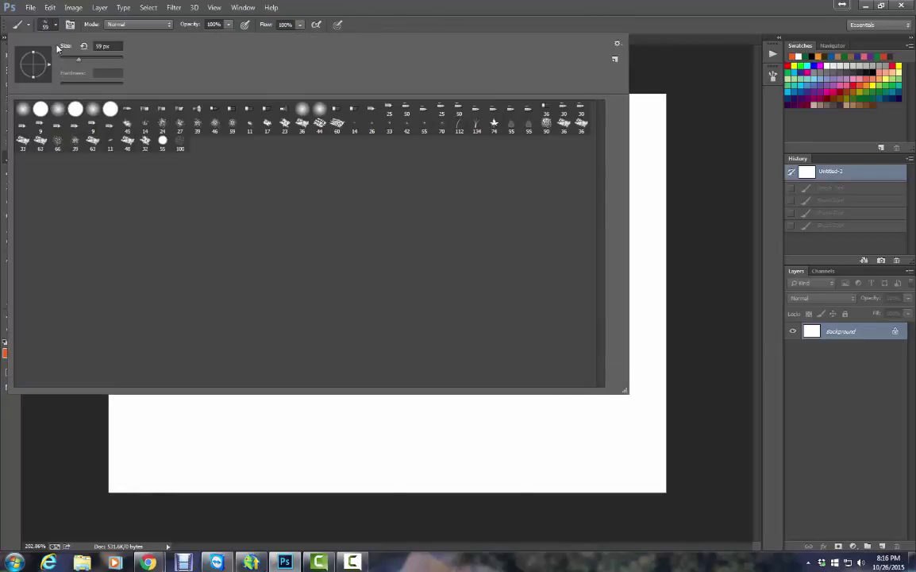
pyautogui.click(57, 28)
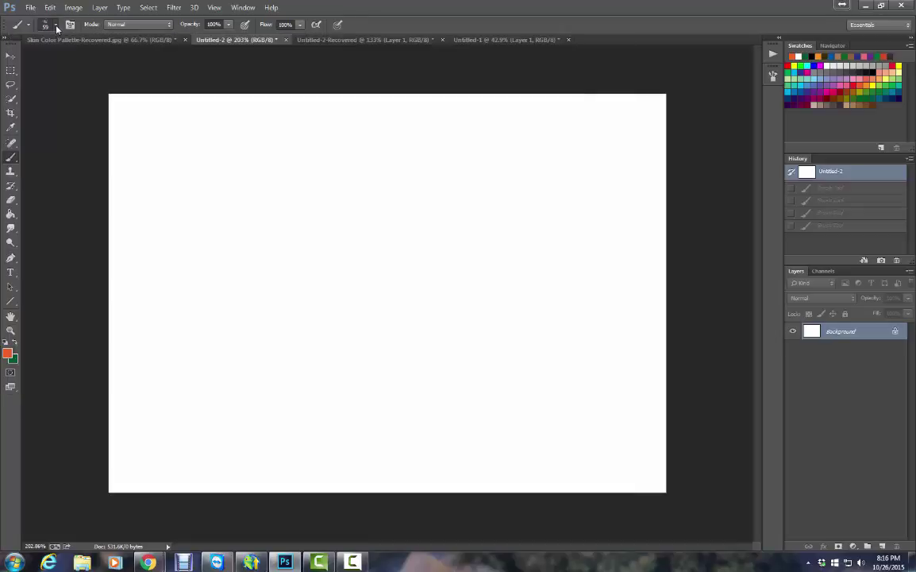
pyautogui.click(56, 27)
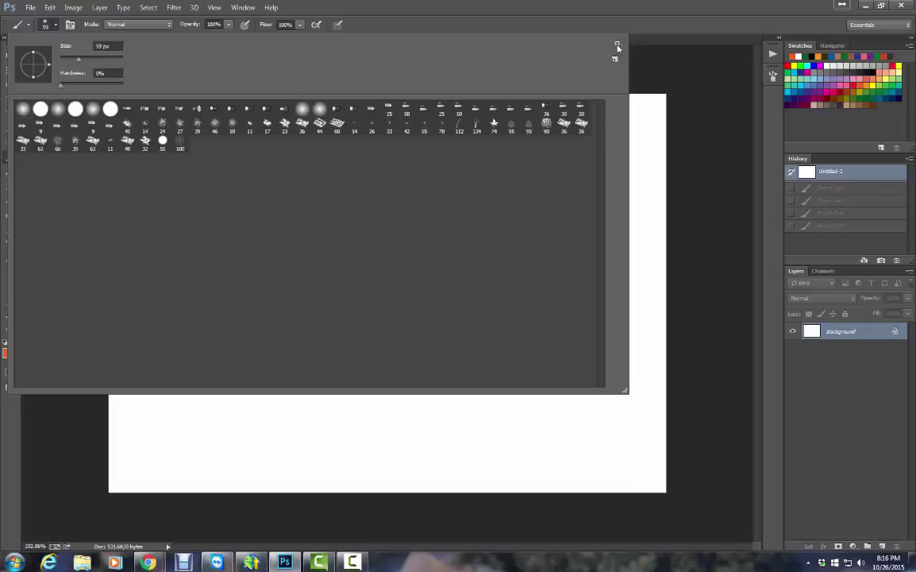
# - Append the Assorted Brushes library to the existing brush presets
pyautogui.click(617, 45)
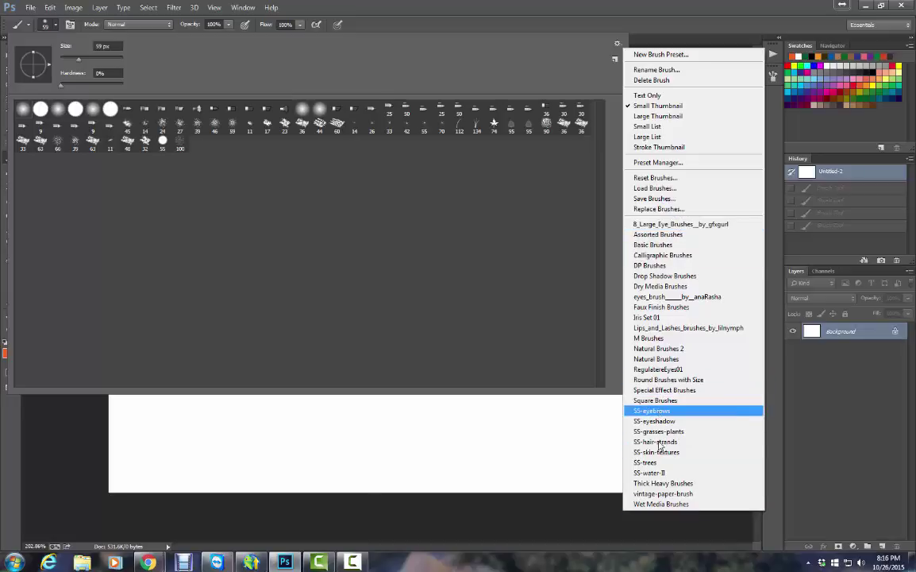
pyautogui.click(658, 236)
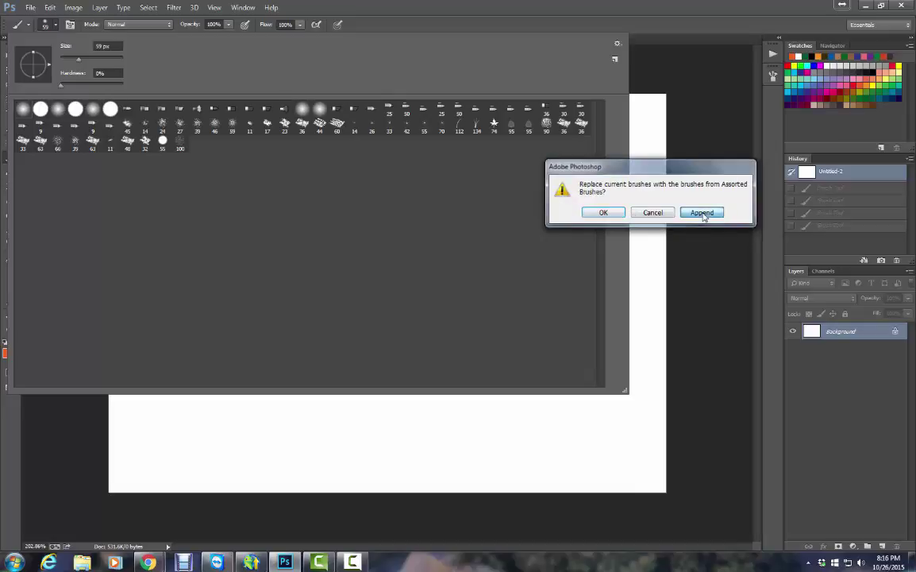
pyautogui.click(702, 212)
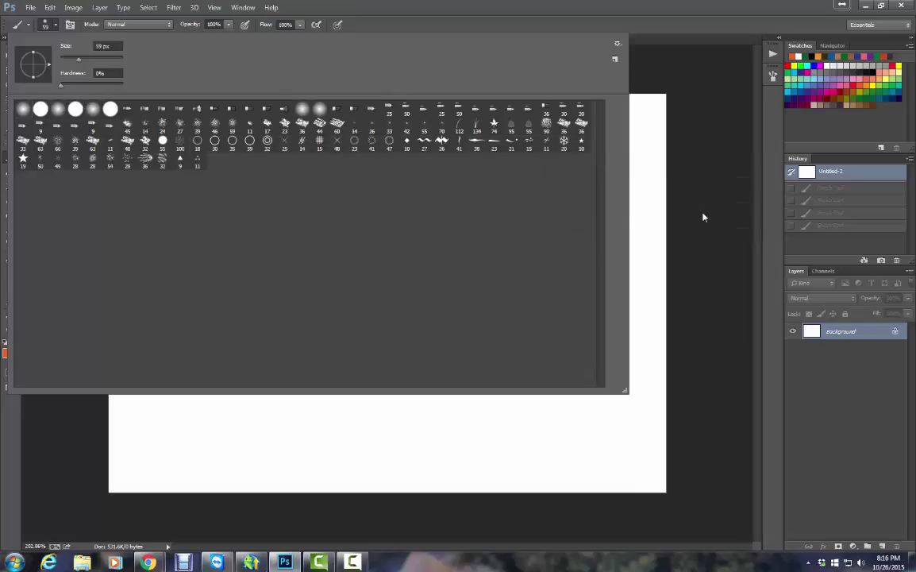
# - Stamp two orange rings on the canvas with an Assorted Brushes ring tip
pyautogui.click(267, 142)
pyautogui.click(326, 427)
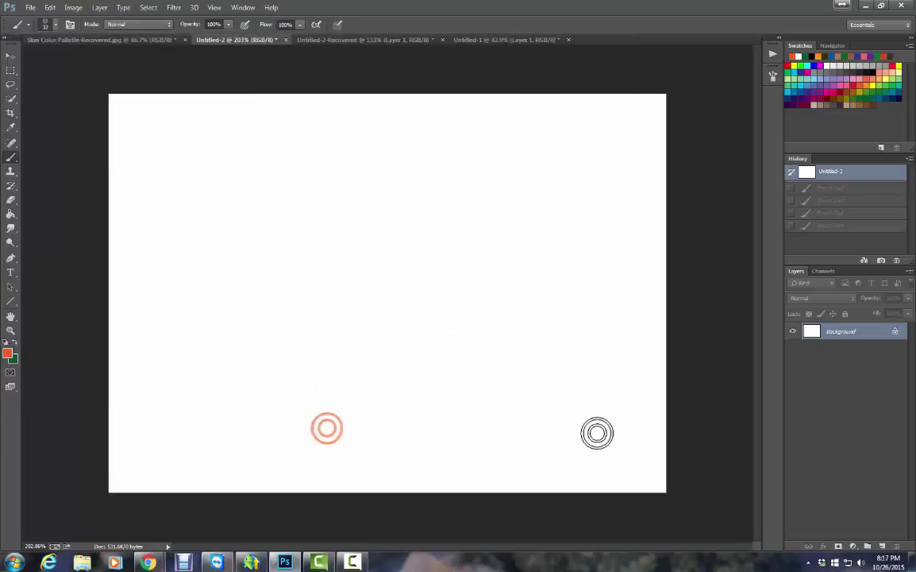
pyautogui.click(334, 141)
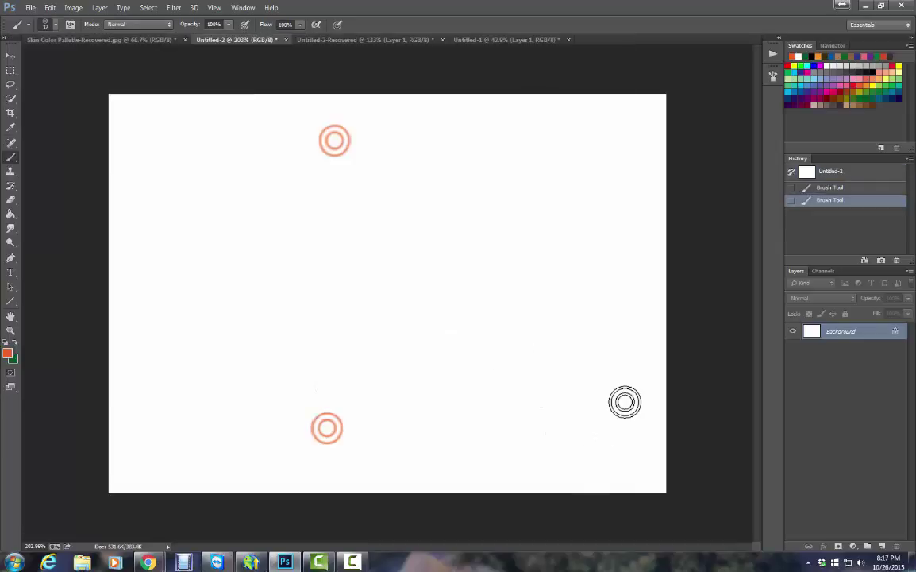
pyautogui.click(56, 26)
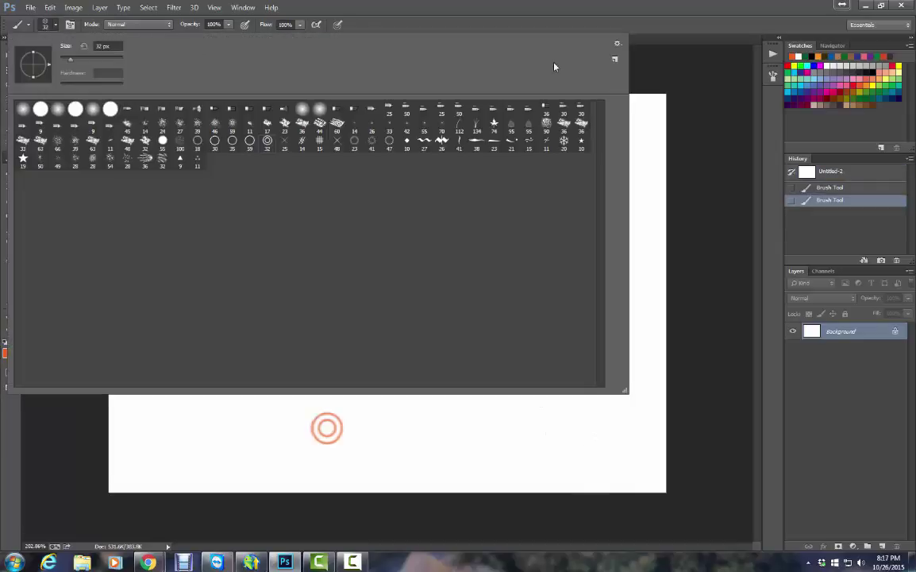
pyautogui.click(618, 45)
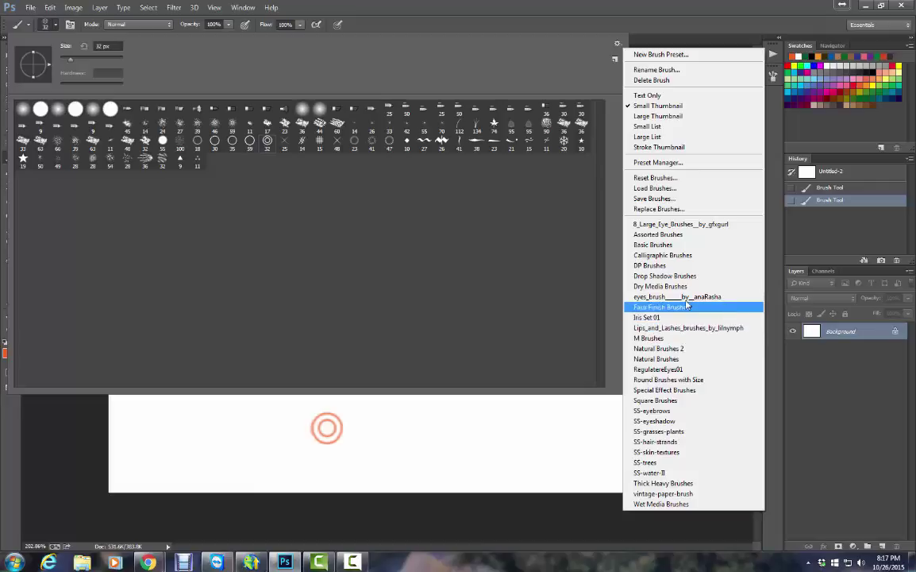
# - Replace the brush presets with the eye brush set and choose the 341 px eye brush
pyautogui.click(688, 303)
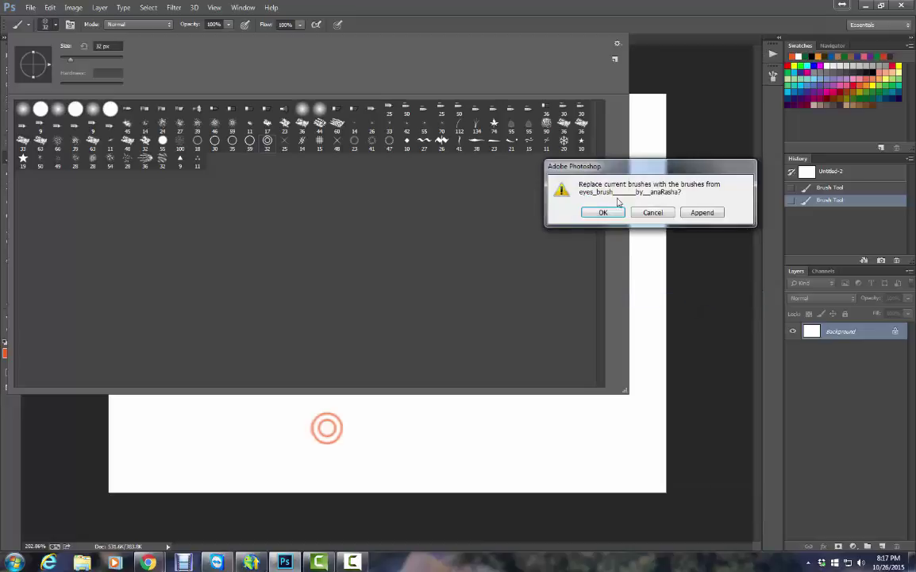
pyautogui.click(603, 213)
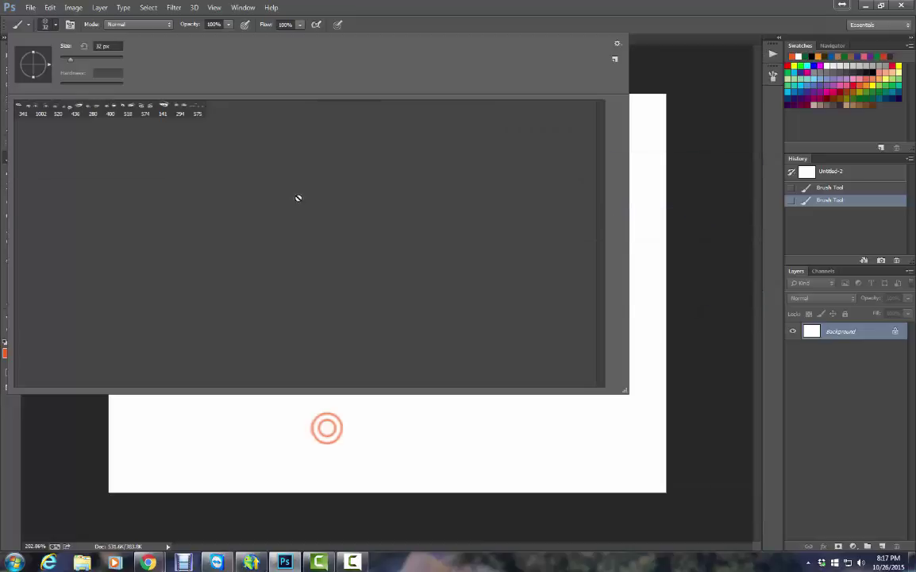
pyautogui.click(21, 108)
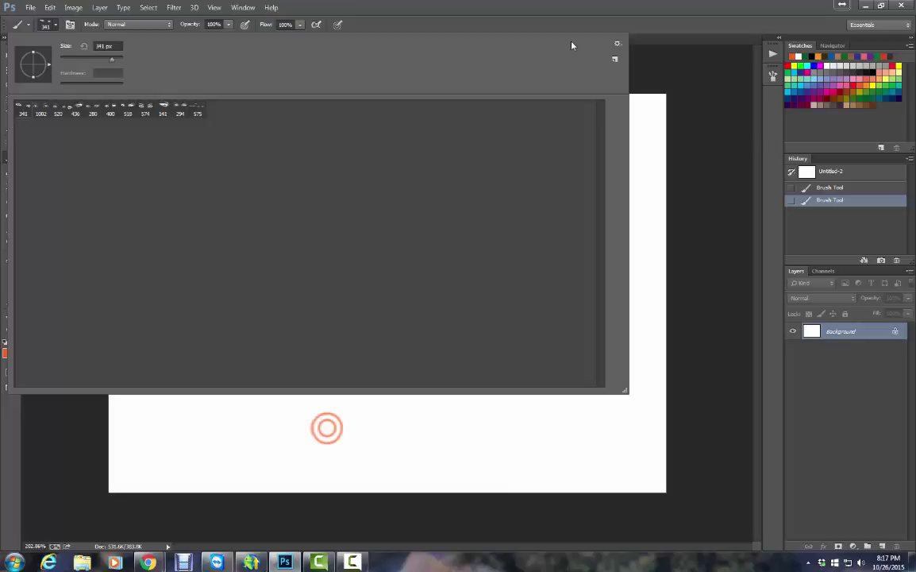
pyautogui.click(40, 29)
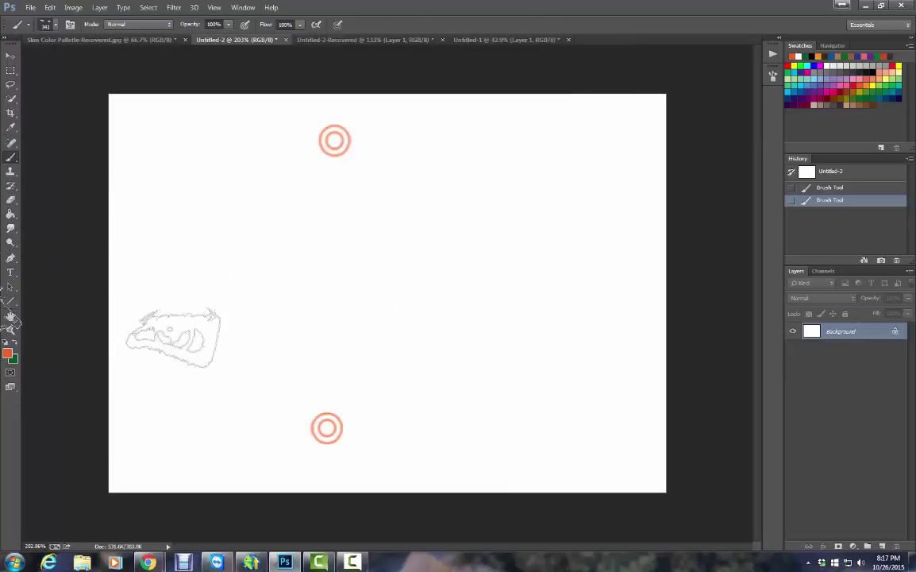
# - Reset colours to black and white, stamp two pairs of eyes, then revert to the blank snapshot
pyautogui.click(5, 342)
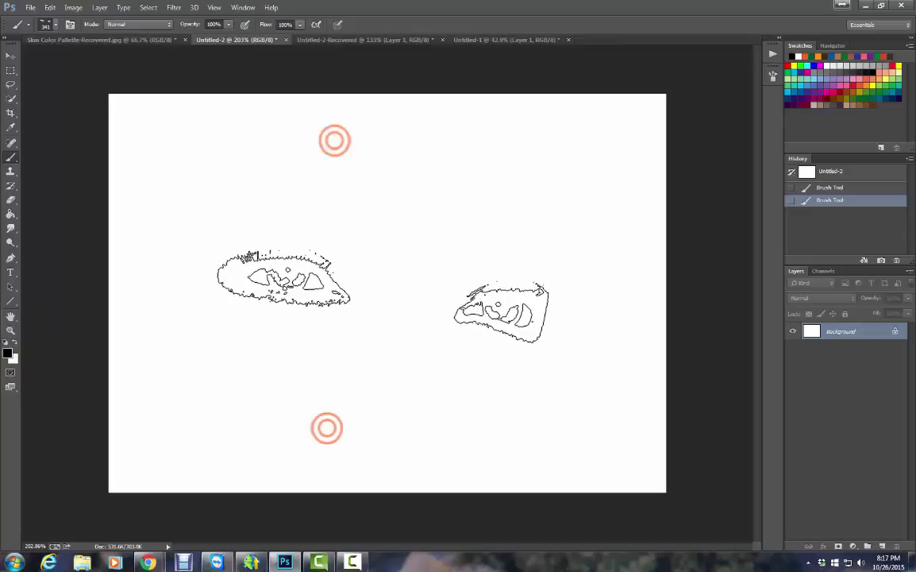
pyautogui.click(382, 286)
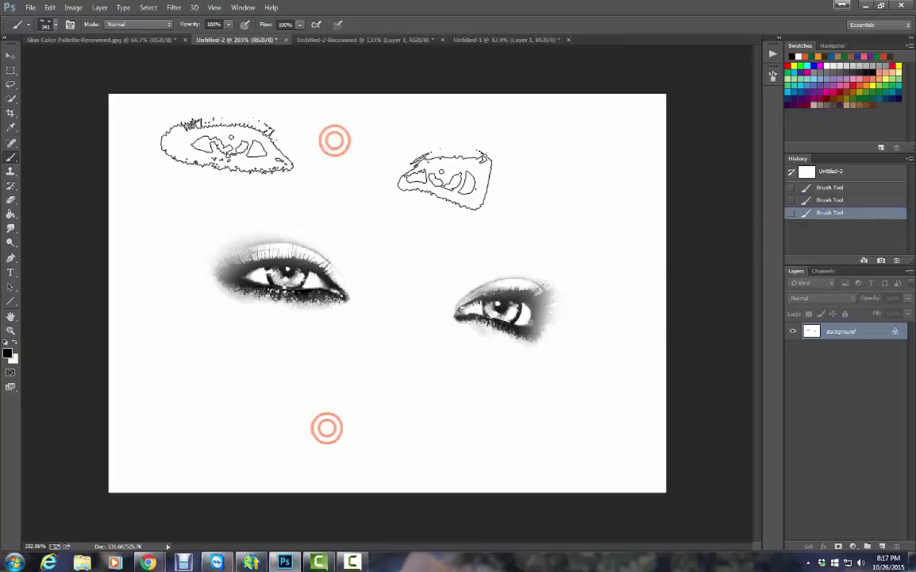
pyautogui.click(334, 161)
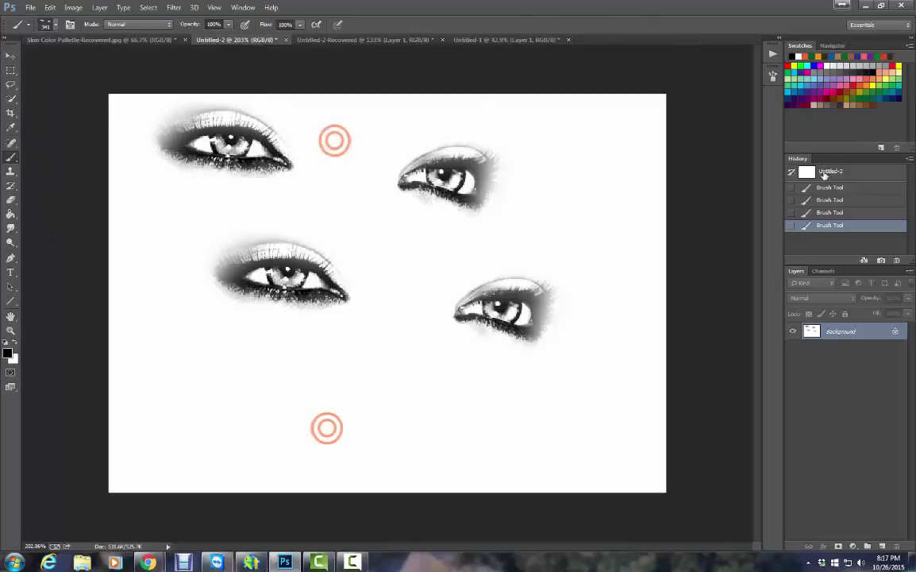
pyautogui.click(819, 174)
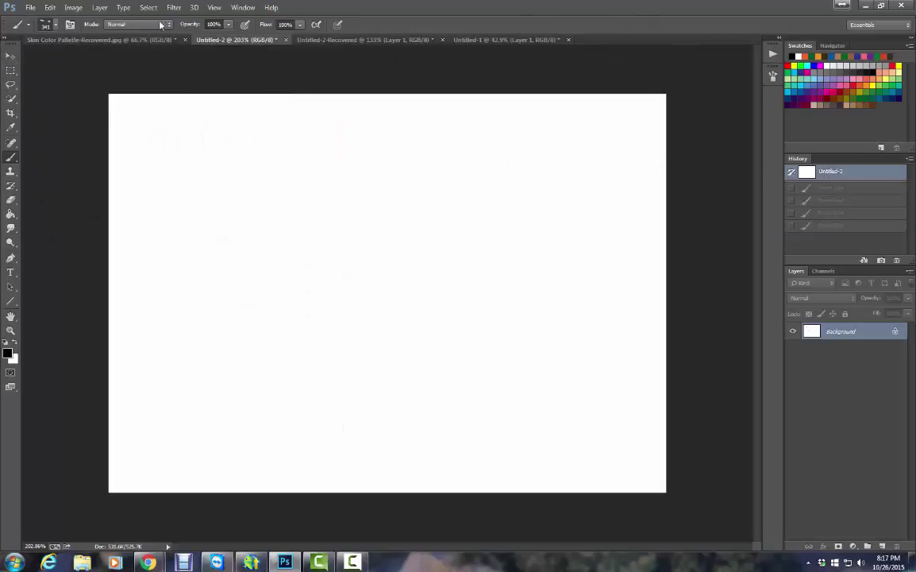
# - Replace the brush presets with the Basic Brushes set
pyautogui.click(54, 27)
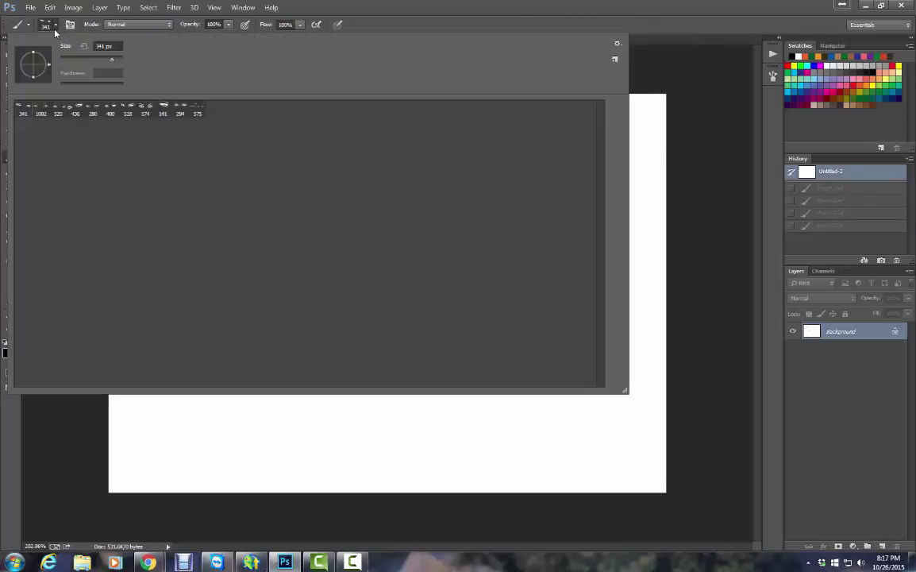
pyautogui.click(618, 46)
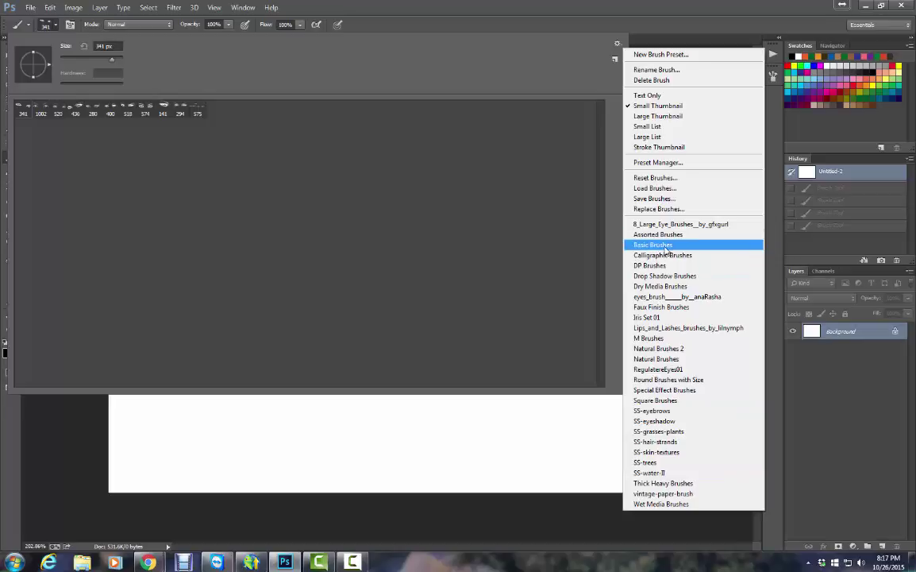
pyautogui.click(667, 247)
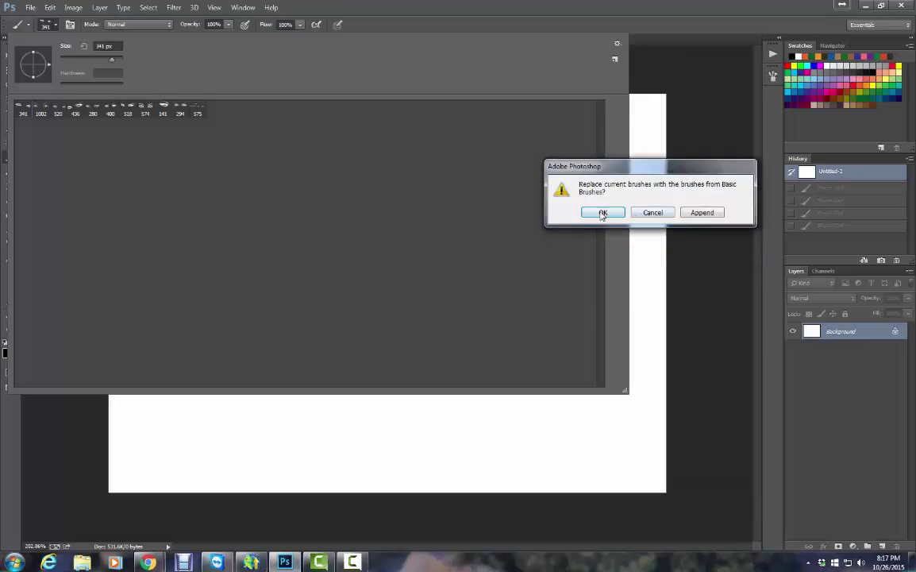
pyautogui.click(577, 212)
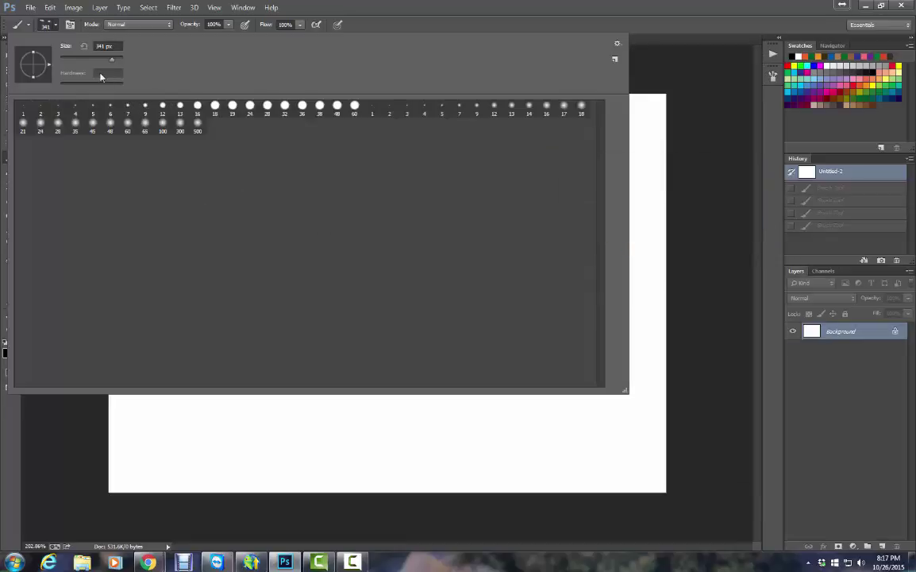
# - Show presets as large thumbnails and choose the 19 px hard round brush
pyautogui.click(618, 45)
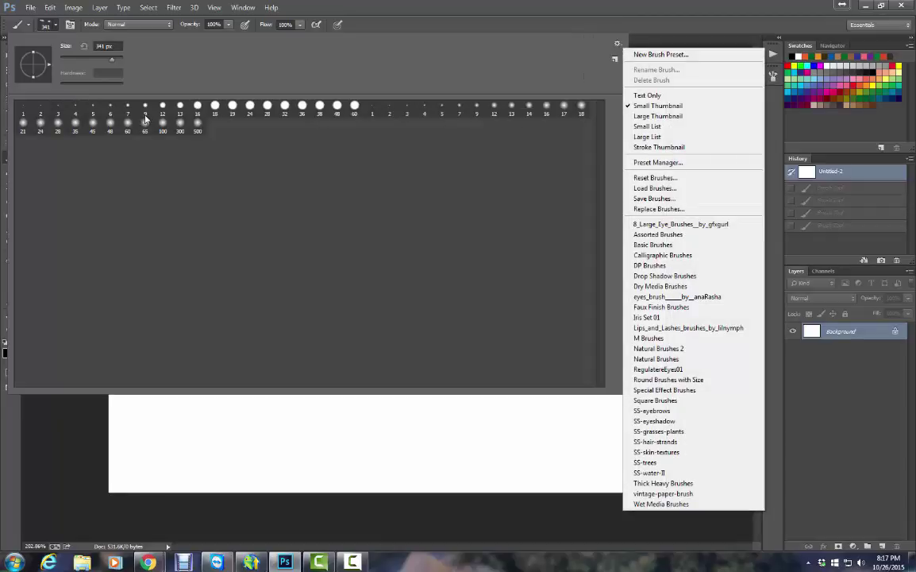
pyautogui.click(653, 117)
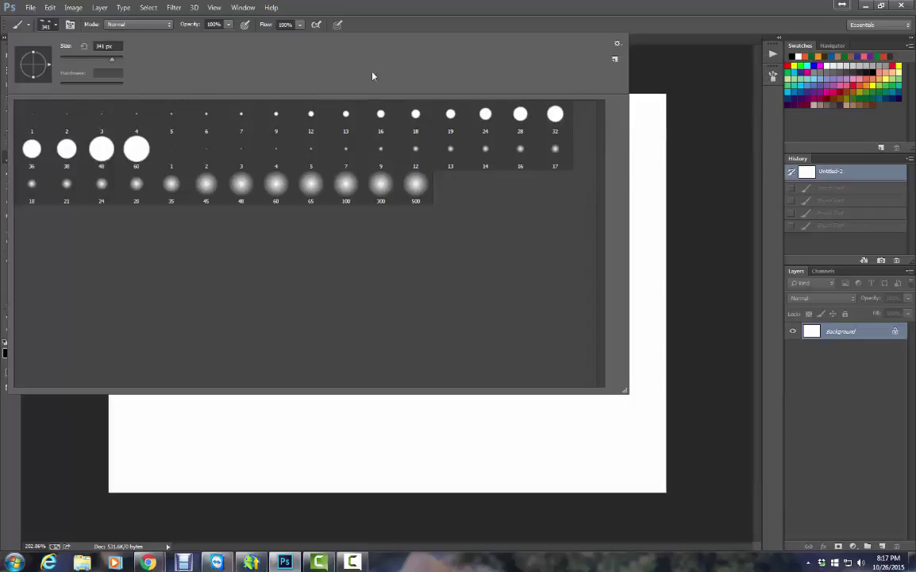
pyautogui.click(451, 116)
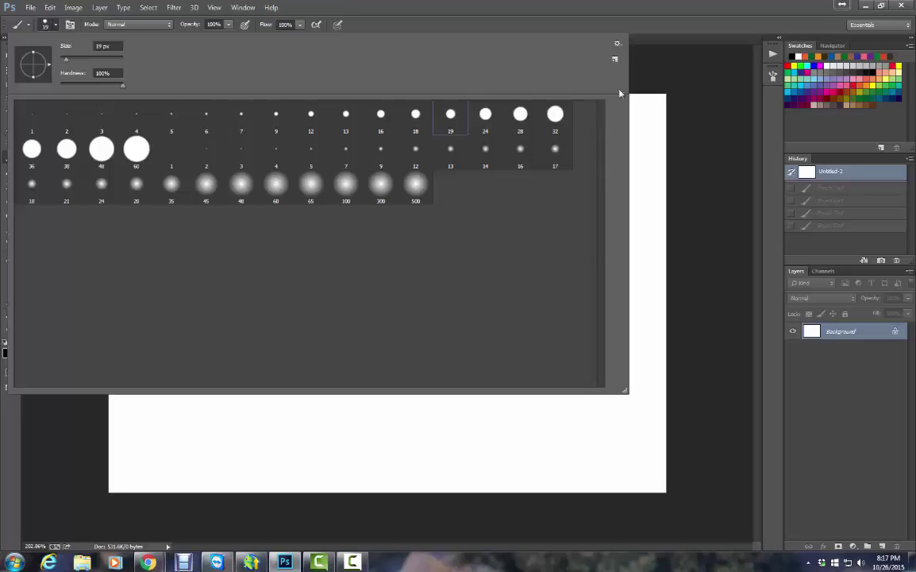
# - Switch the preset view to stroke thumbnails, then to small thumbnails
pyautogui.click(618, 44)
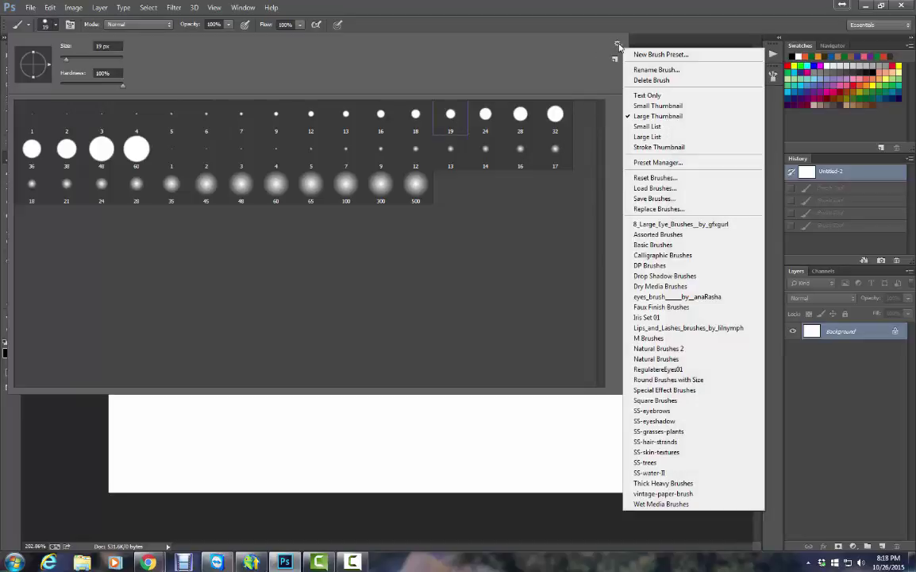
pyautogui.click(674, 147)
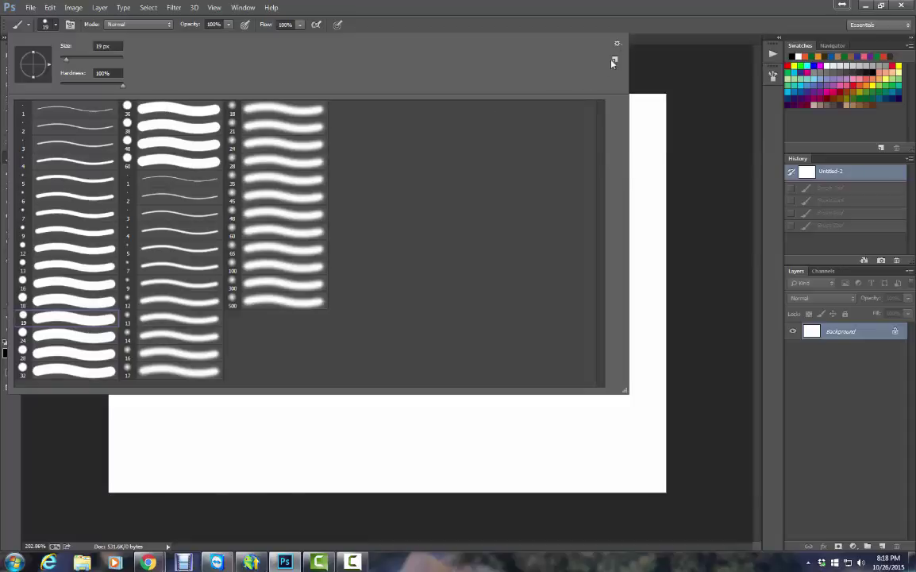
pyautogui.click(619, 43)
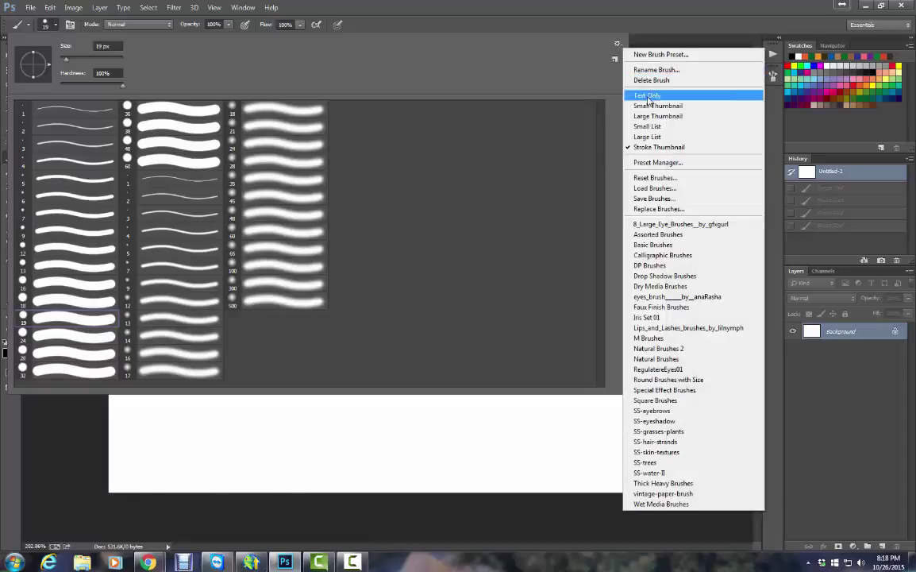
pyautogui.click(648, 106)
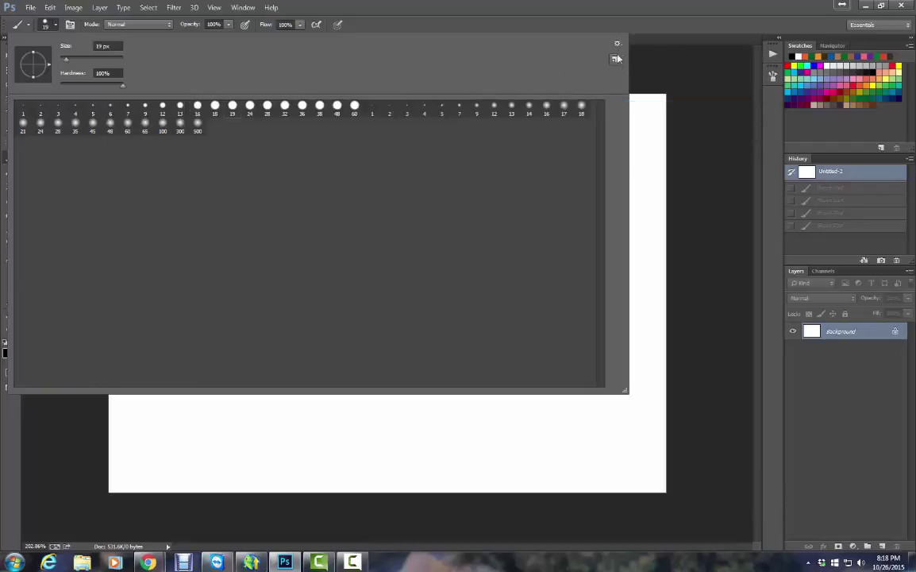
# - Reset the brush presets to the default set
pyautogui.click(619, 44)
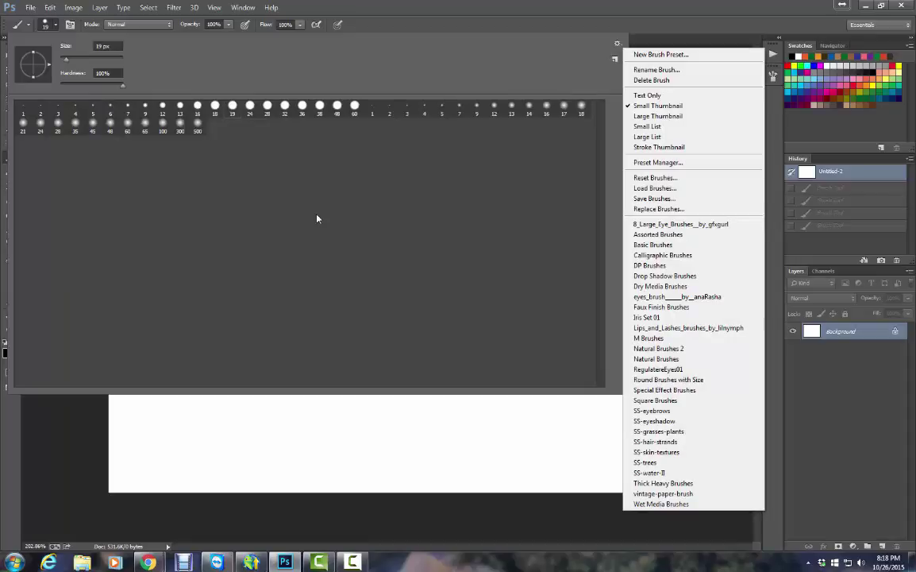
pyautogui.click(702, 183)
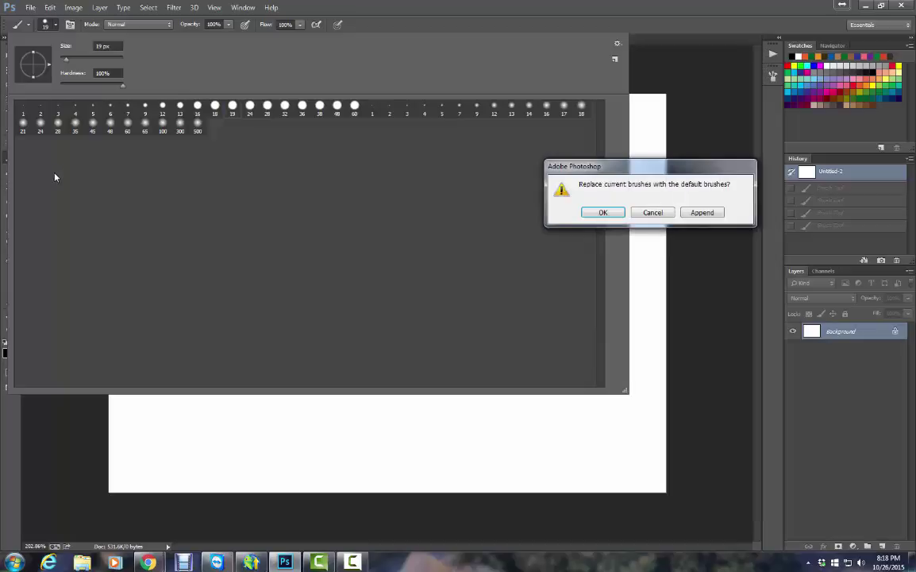
pyautogui.click(592, 212)
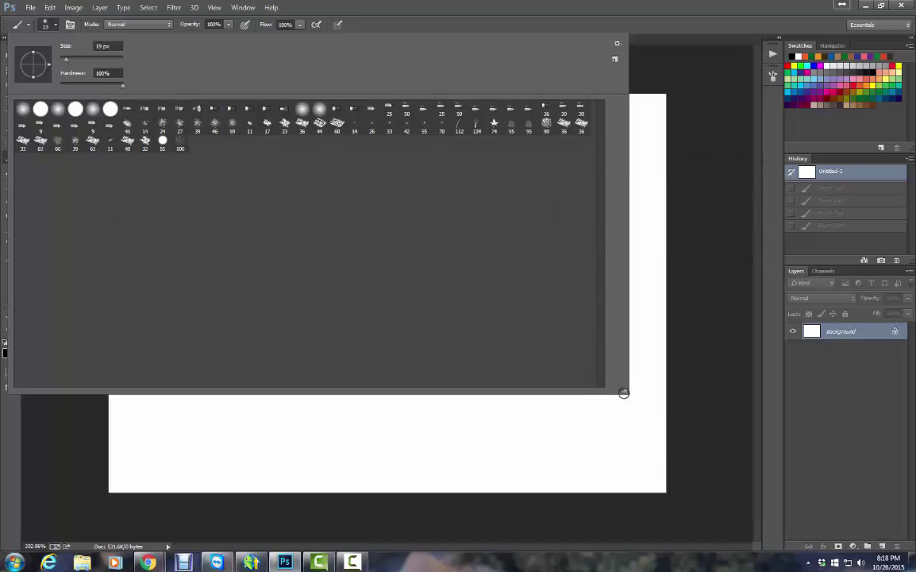
# - Shrink the preset picker and append the Calligraphic Brushes set
pyautogui.moveTo(572, 370)
pyautogui.mouseDown()
pyautogui.moveTo(296, 292)
pyautogui.moveTo(206, 214)
pyautogui.mouseUp()
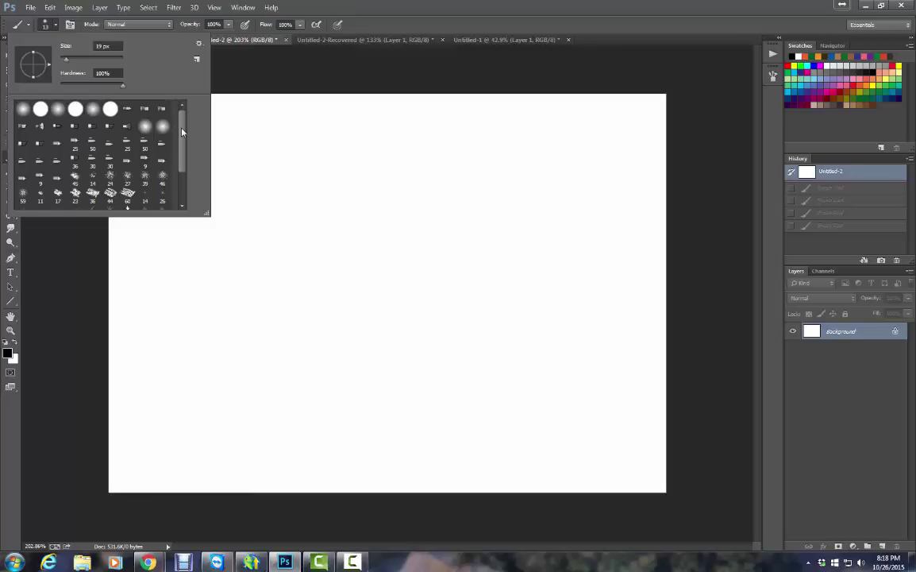
pyautogui.moveTo(182, 137); pyautogui.dragTo(182, 162)
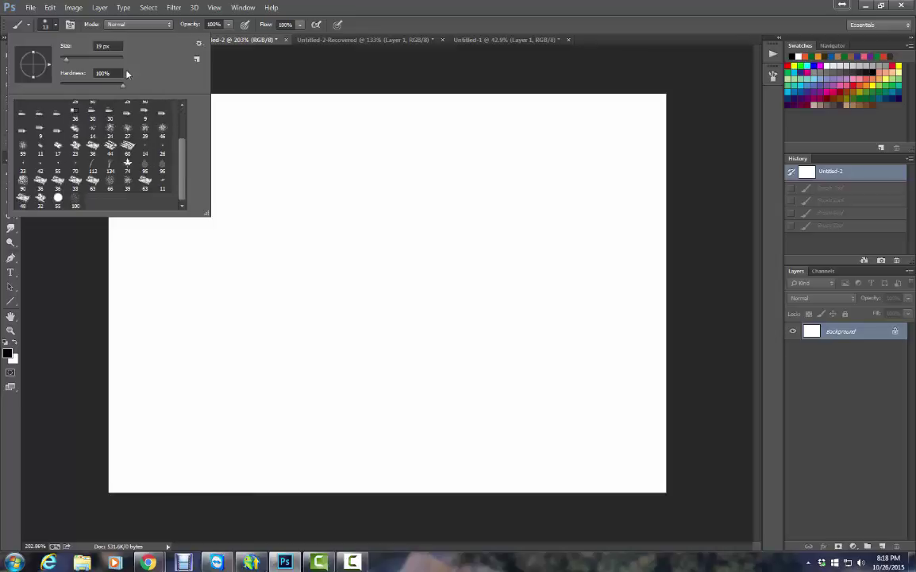
pyautogui.click(199, 44)
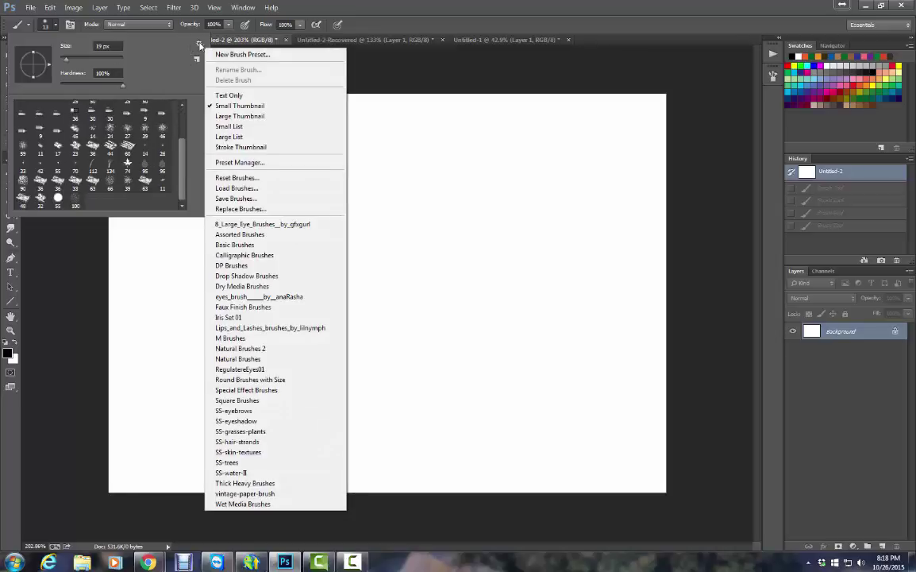
pyautogui.click(254, 255)
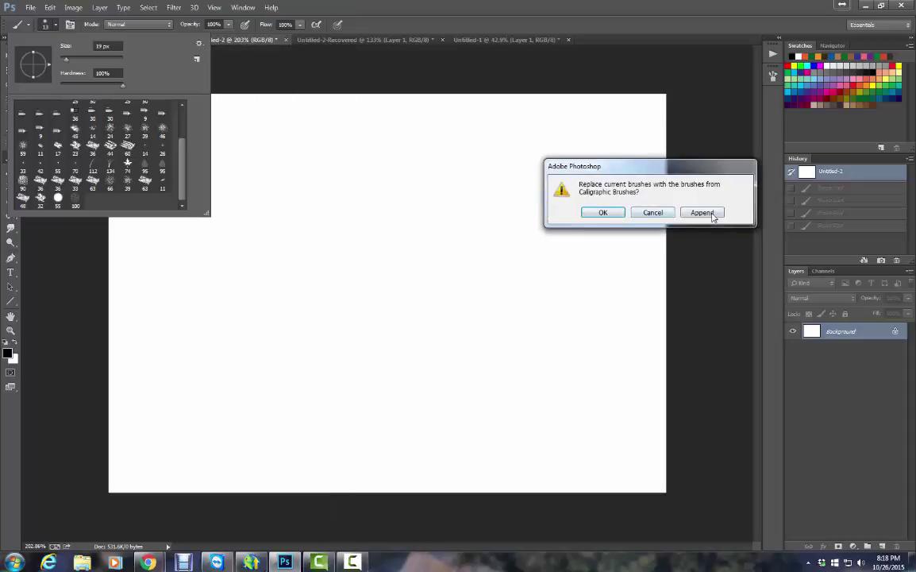
pyautogui.click(705, 214)
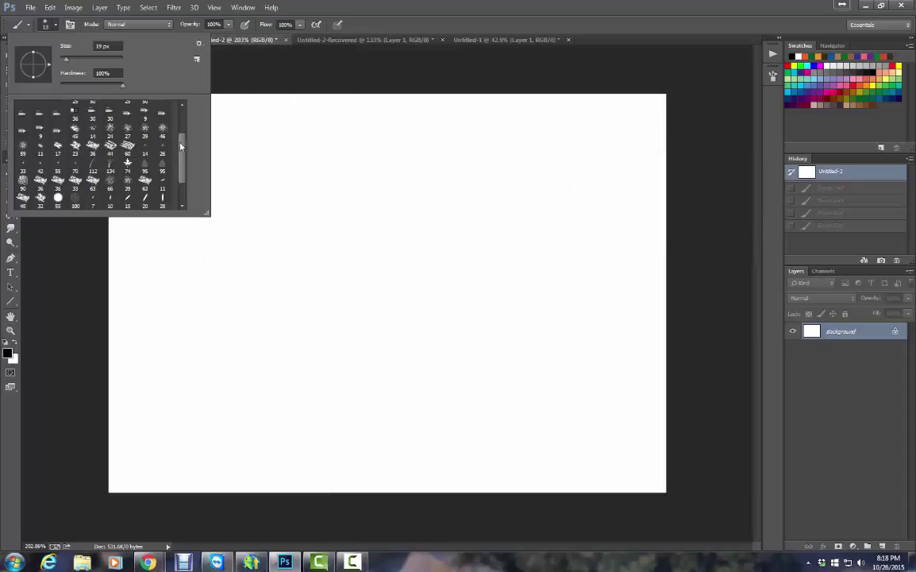
pyautogui.moveTo(185, 154); pyautogui.dragTo(177, 199)
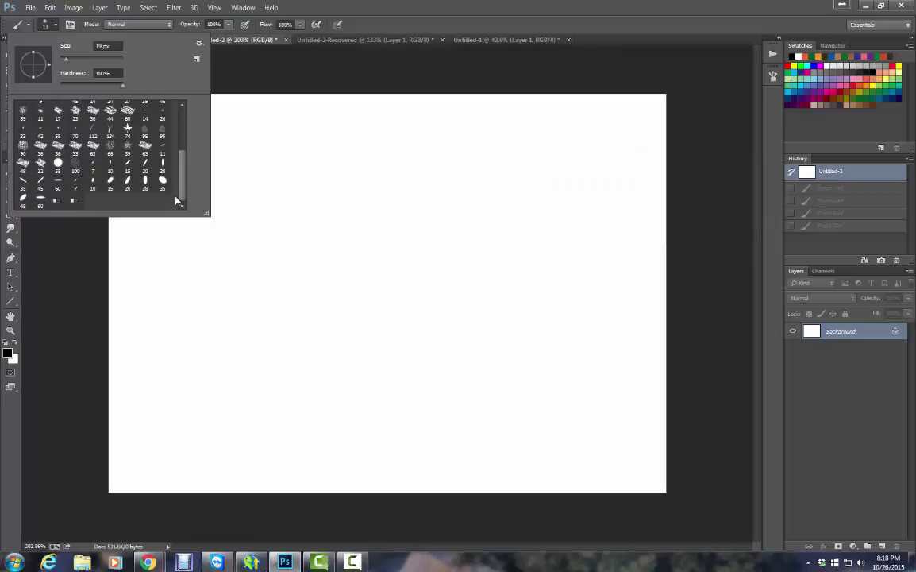
# - Paint the test word 'Bet' with the 15 px calligraphic brush
pyautogui.click(128, 163)
pyautogui.moveTo(232, 235); pyautogui.dragTo(285, 193)
pyautogui.moveTo(267, 253); pyautogui.dragTo(225, 371)
pyautogui.moveTo(248, 214)
pyautogui.mouseDown()
pyautogui.moveTo(348, 266)
pyautogui.moveTo(270, 306)
pyautogui.moveTo(321, 348)
pyautogui.moveTo(274, 351)
pyautogui.mouseUp()
pyautogui.moveTo(242, 313); pyautogui.dragTo(270, 350)
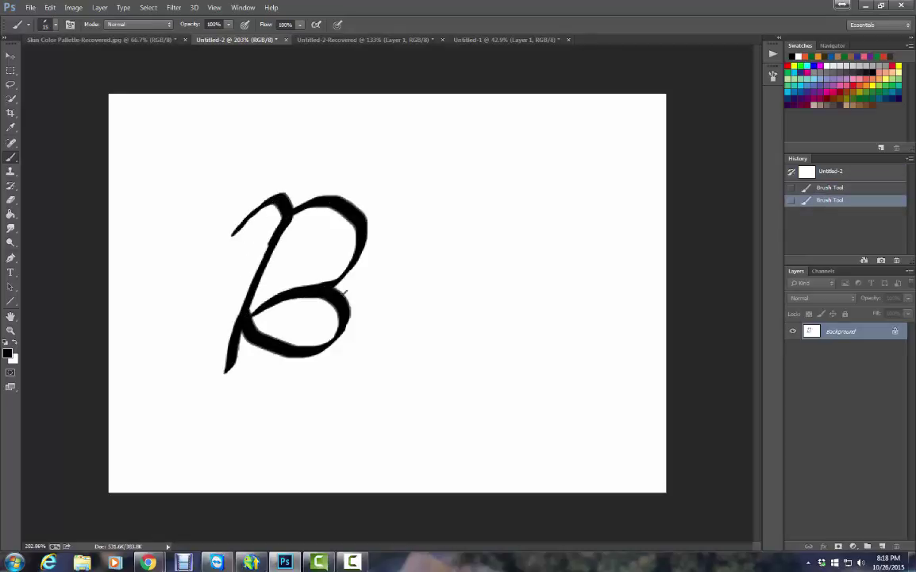
pyautogui.moveTo(362, 351)
pyautogui.mouseDown()
pyautogui.moveTo(420, 301)
pyautogui.moveTo(394, 293)
pyautogui.moveTo(369, 327)
pyautogui.moveTo(388, 361)
pyautogui.moveTo(418, 355)
pyautogui.moveTo(477, 291)
pyautogui.mouseUp()
pyautogui.moveTo(486, 210)
pyautogui.mouseDown()
pyautogui.moveTo(441, 348)
pyautogui.moveTo(445, 362)
pyautogui.moveTo(518, 322)
pyautogui.mouseUp()
pyautogui.moveTo(442, 263); pyautogui.dragTo(561, 265)
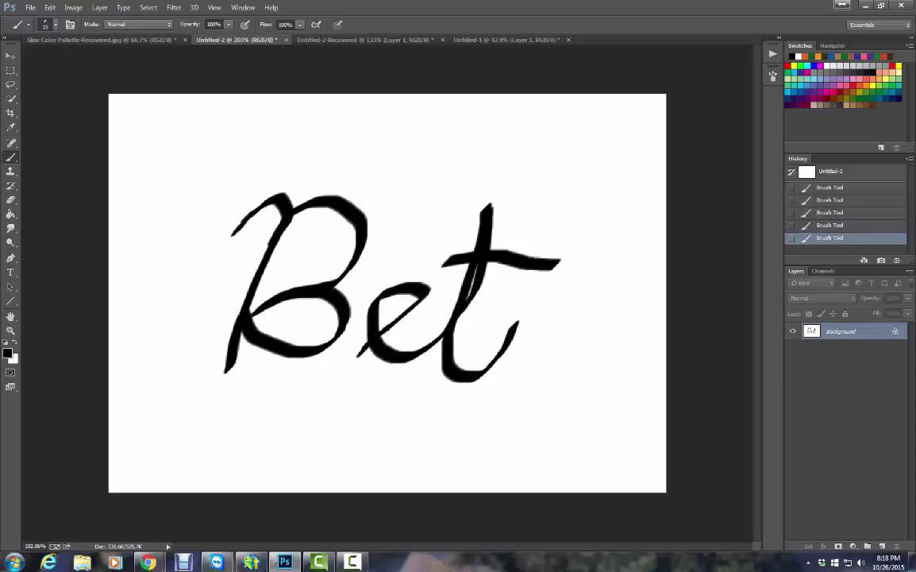
# - Revert to the blank snapshot and paint two 7-shaped calligraphic strokes
pyautogui.click(861, 174)
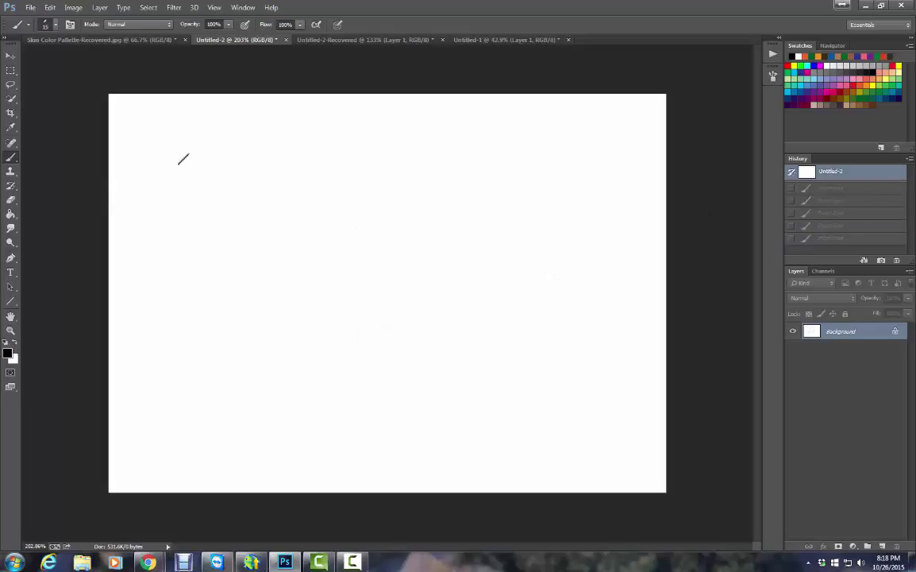
pyautogui.moveTo(149, 175); pyautogui.dragTo(260, 205)
pyautogui.moveTo(235, 278); pyautogui.dragTo(234, 282)
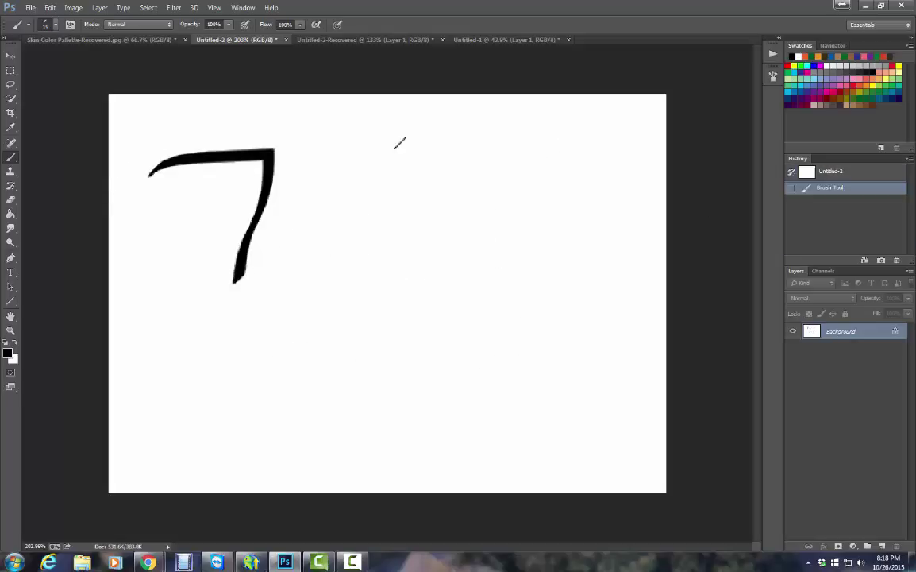
pyautogui.click(47, 25)
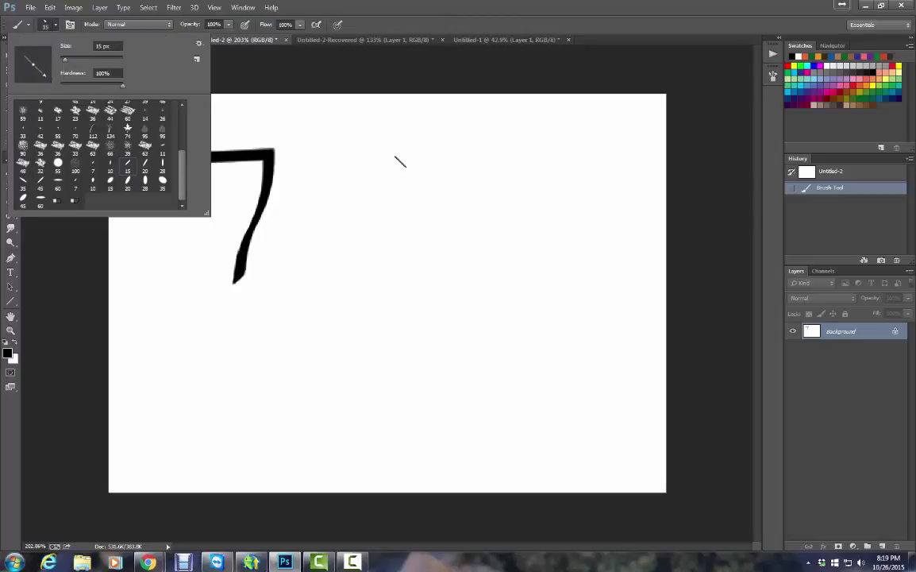
pyautogui.moveTo(317, 147)
pyautogui.mouseDown()
pyautogui.moveTo(400, 151)
pyautogui.moveTo(365, 204)
pyautogui.moveTo(337, 274)
pyautogui.moveTo(304, 258)
pyautogui.mouseUp()
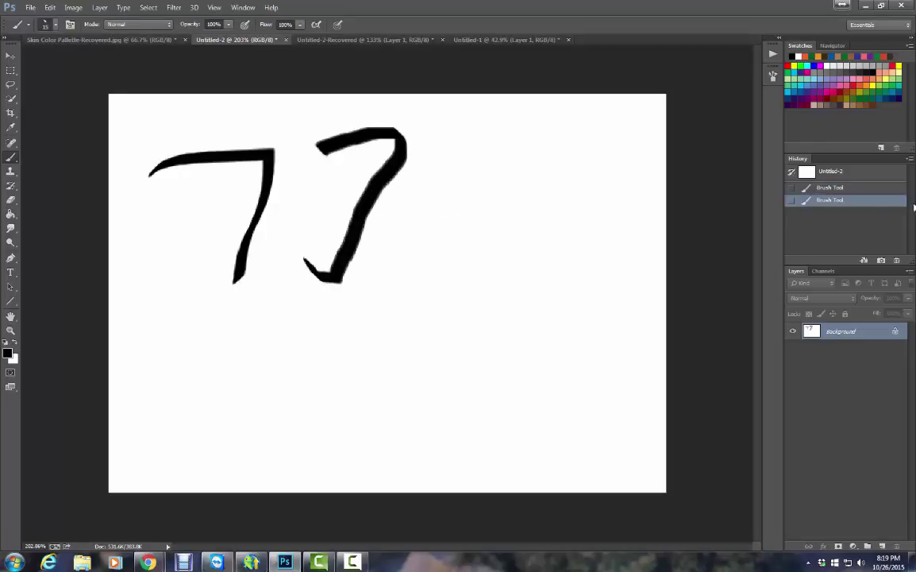
# - Rotate the brush tip angle upward and choose the soft round brush
pyautogui.click(49, 29)
pyautogui.moveTo(41, 46); pyautogui.dragTo(49, 54)
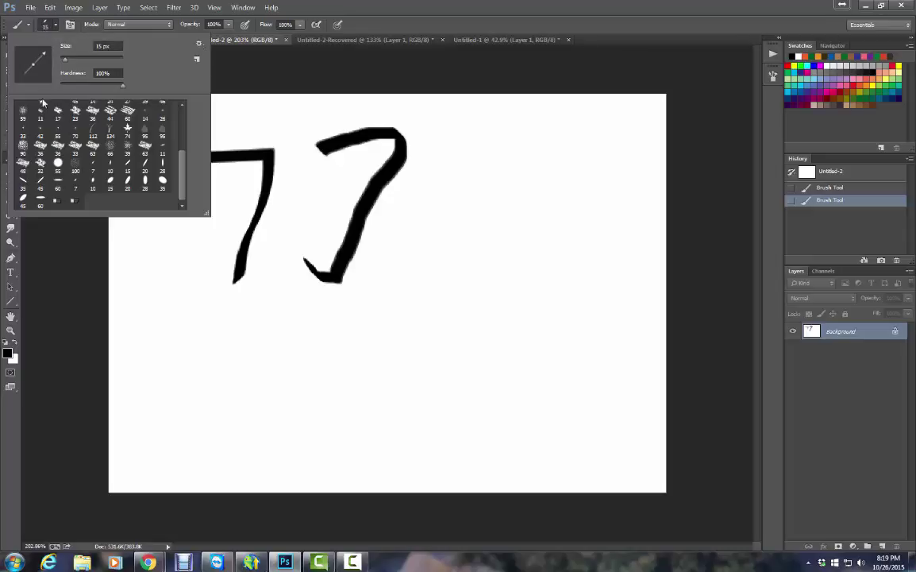
pyautogui.scroll(5, 95, 137)
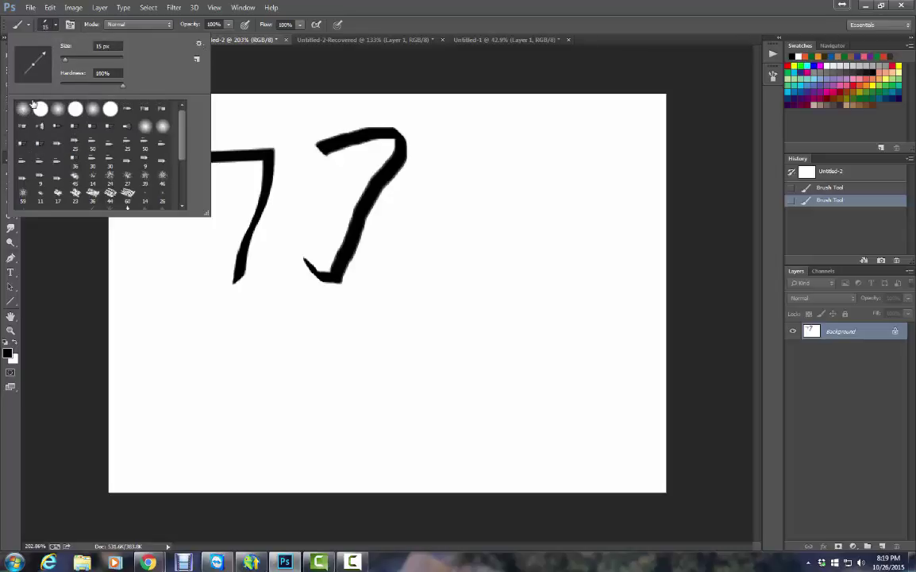
pyautogui.click(23, 109)
pyautogui.click(199, 46)
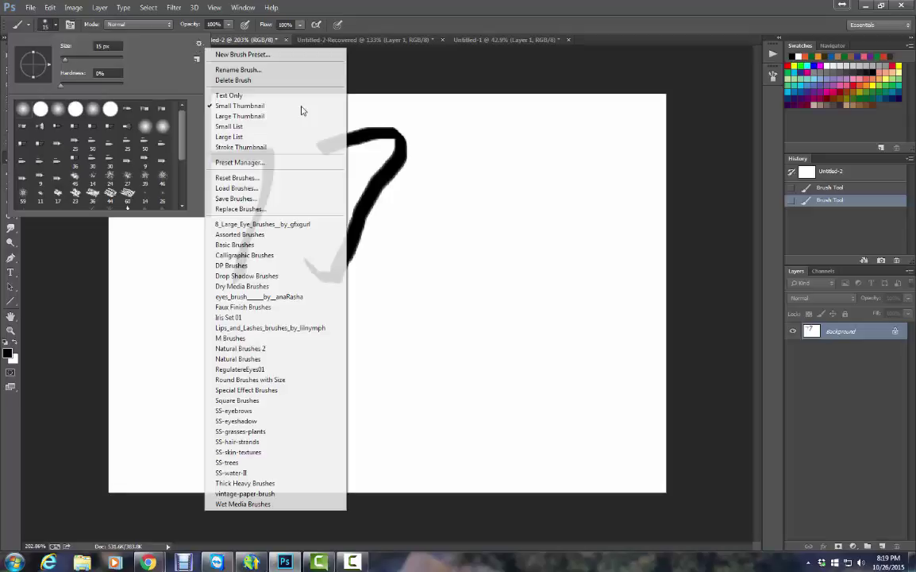
pyautogui.click(429, 65)
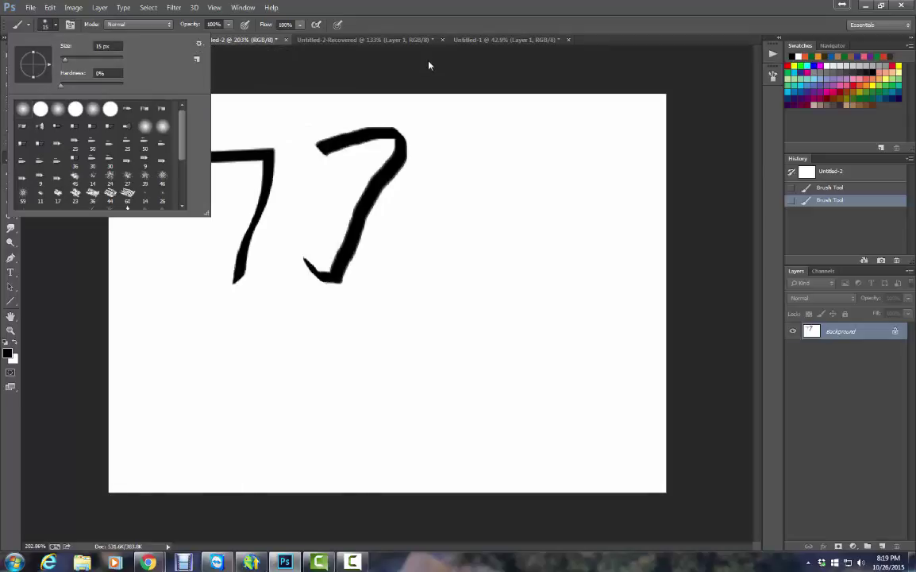
pyautogui.click(39, 25)
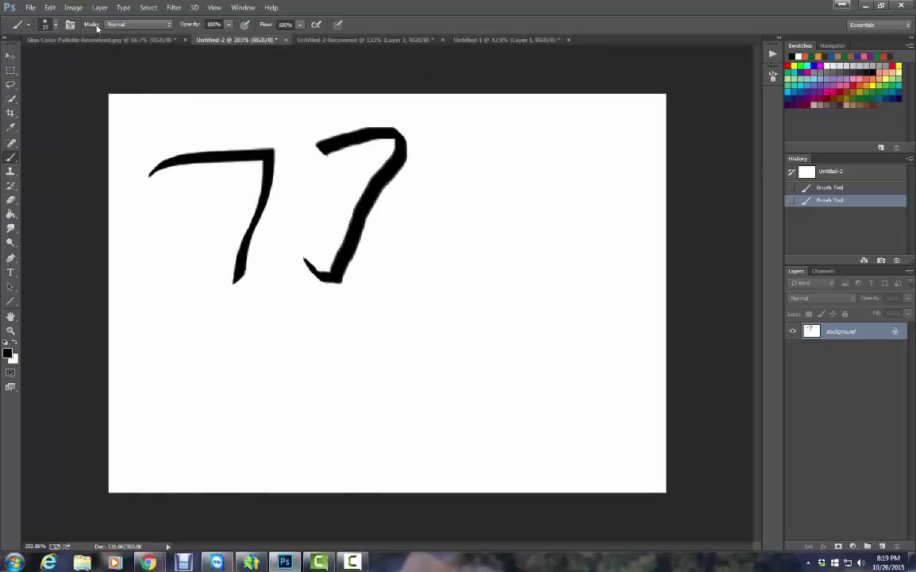
# - Revert the canvas to its blank History snapshot
pyautogui.click(57, 27)
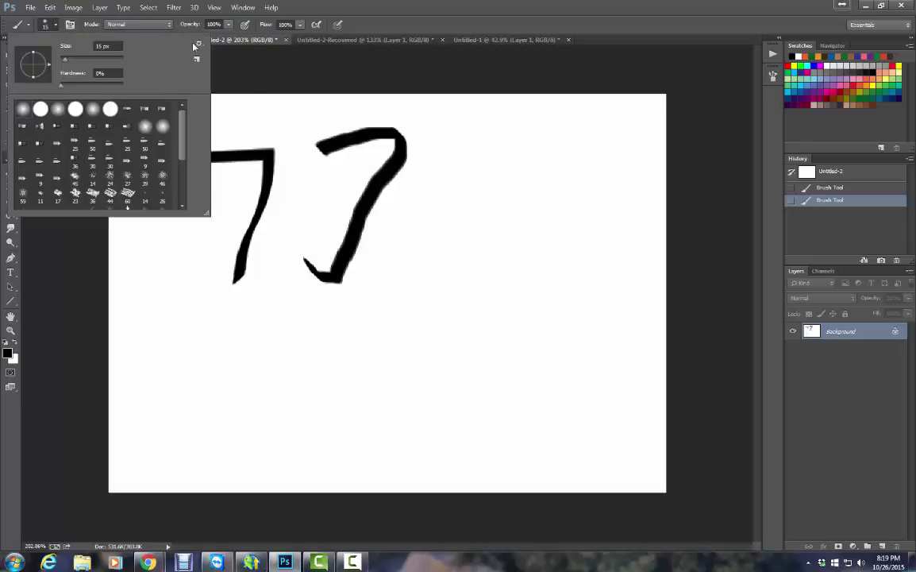
pyautogui.click(48, 25)
pyautogui.click(48, 24)
pyautogui.click(865, 173)
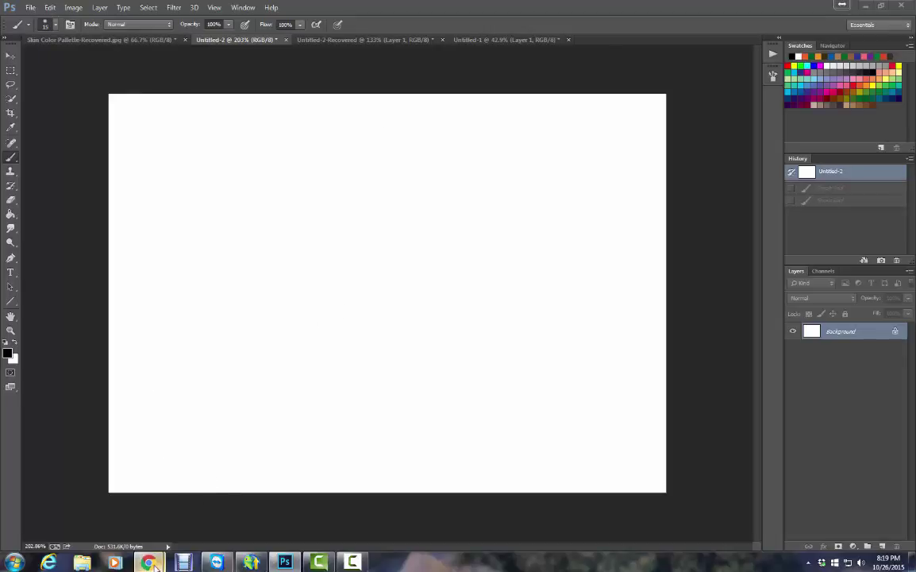
# - Search DeviantArt in Chrome for 'halloween brushes'
pyautogui.moveTo(148, 562)
pyautogui.click(210, 510)
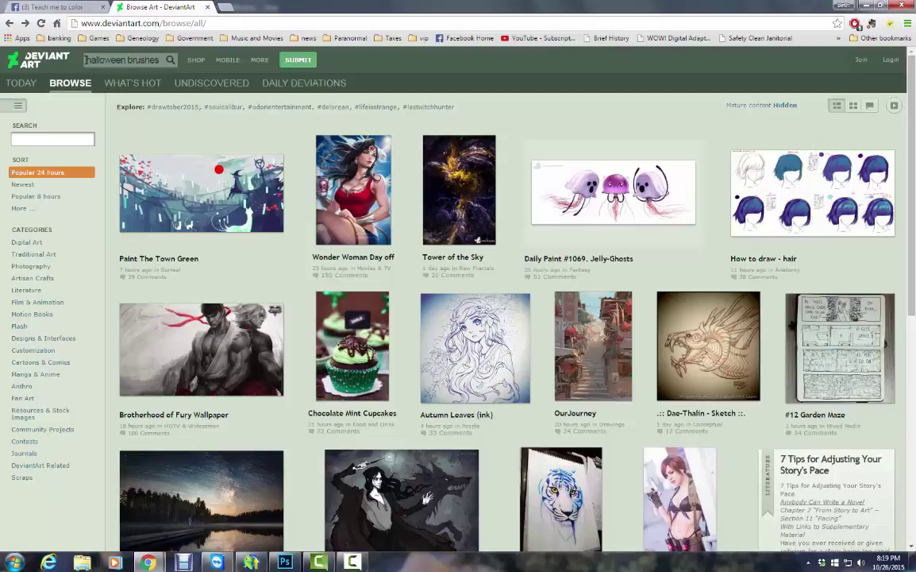
pyautogui.click(170, 60)
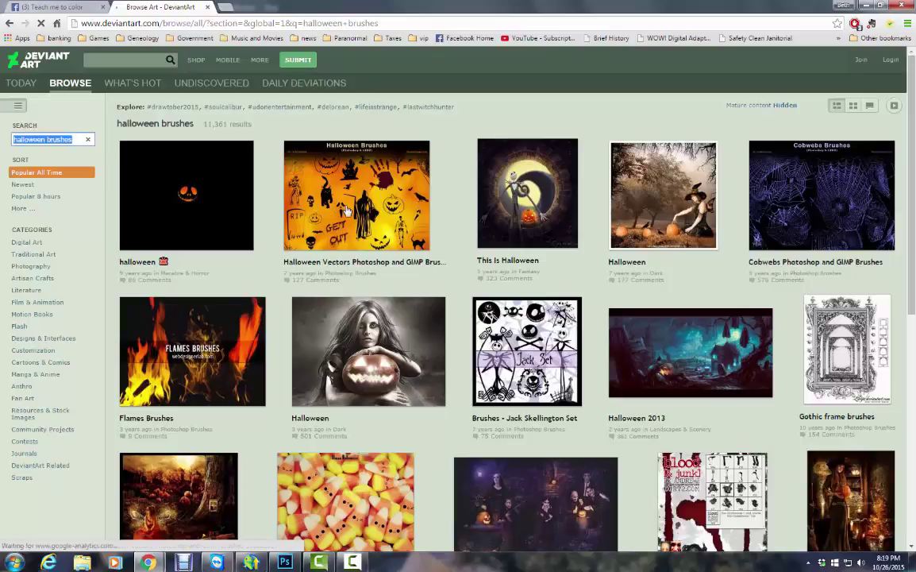
# - Open the Halloween Vectors Photoshop and GIMP Brushes page and its downloaded zip
pyautogui.click(346, 210)
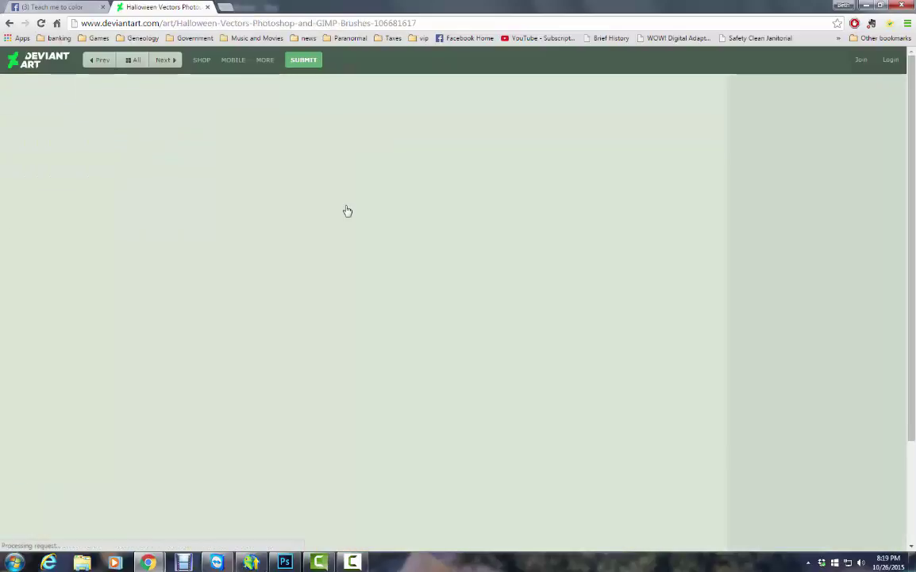
pyautogui.scroll(-2, 513, 394)
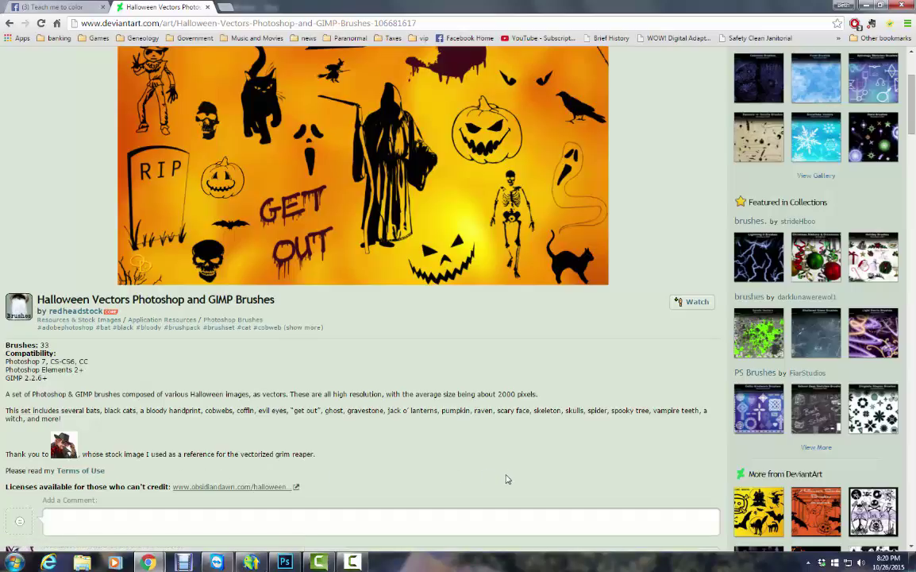
pyautogui.scroll(1, 507, 479)
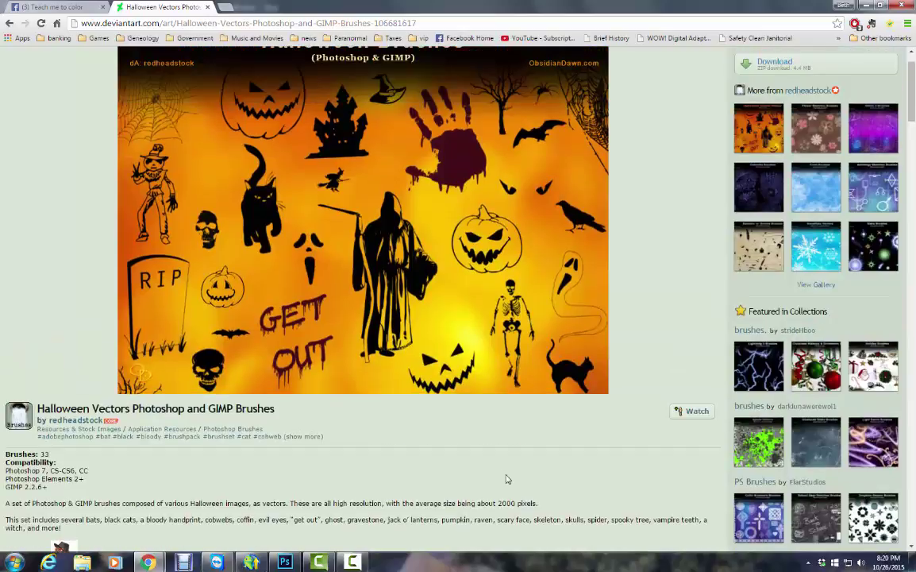
pyautogui.scroll(-2, 506, 479)
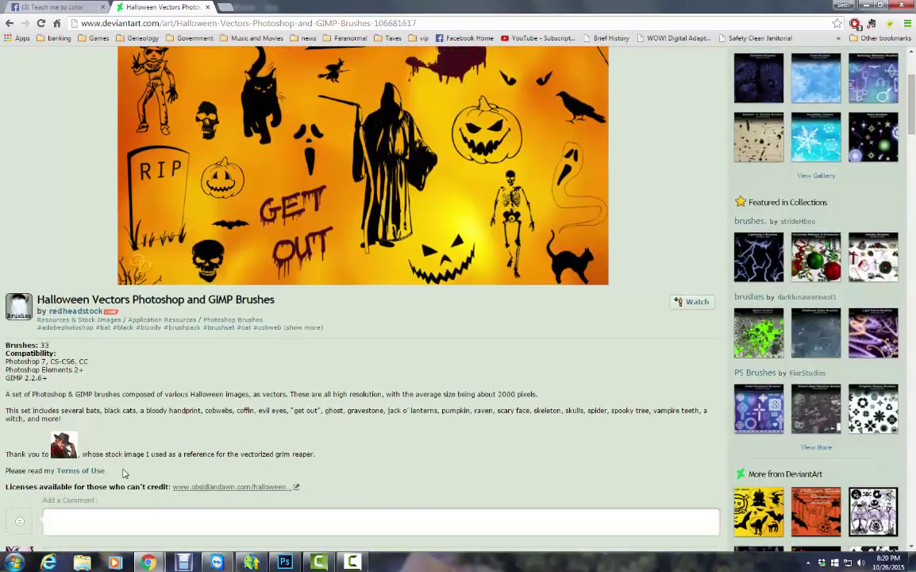
pyautogui.scroll(2, 500, 486)
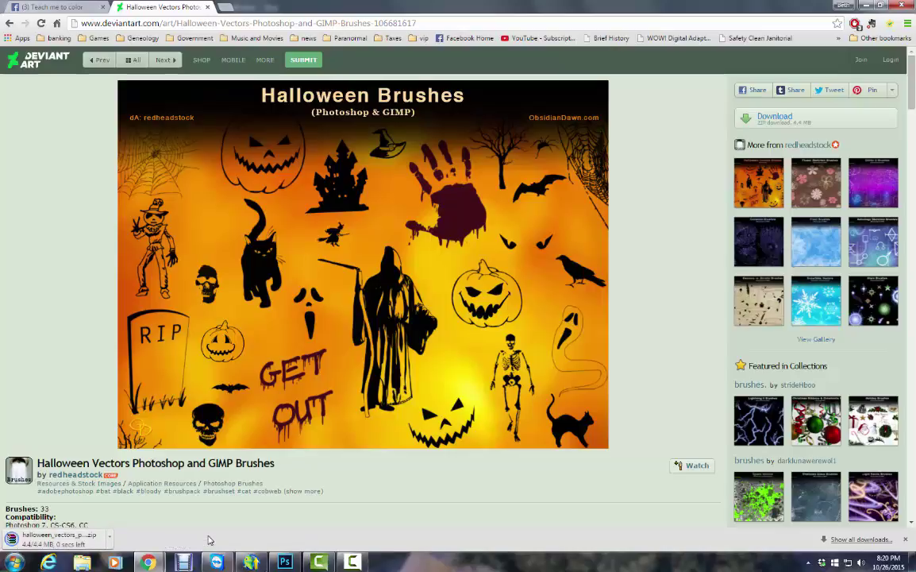
pyautogui.click(92, 543)
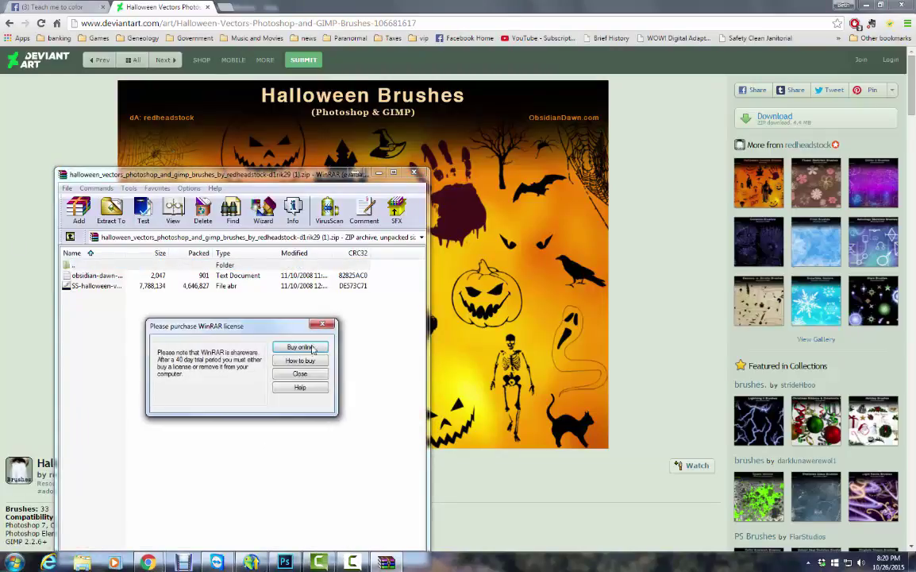
# - Extract SS-halloween-vectors.abr into Downloads, replacing the old copy, and close WinRAR
pyautogui.click(298, 374)
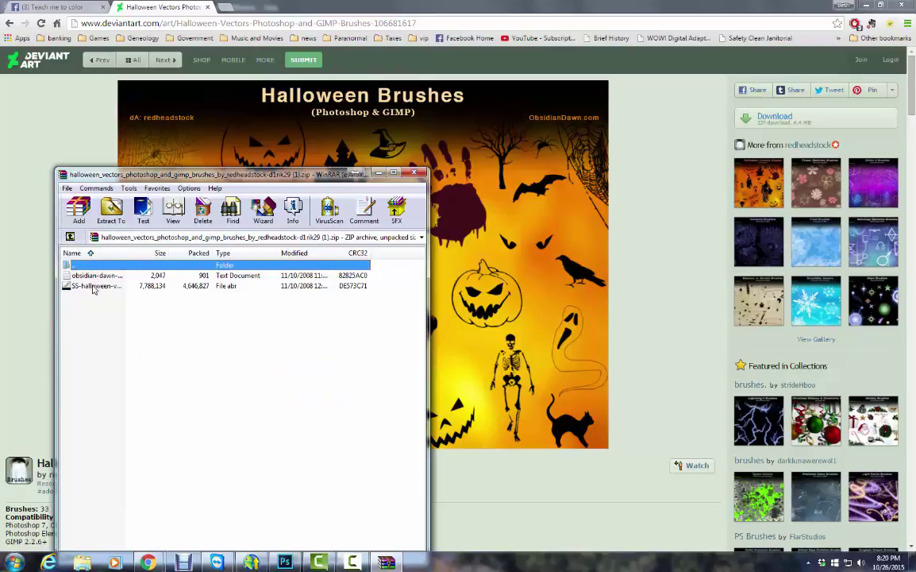
pyautogui.click(108, 209)
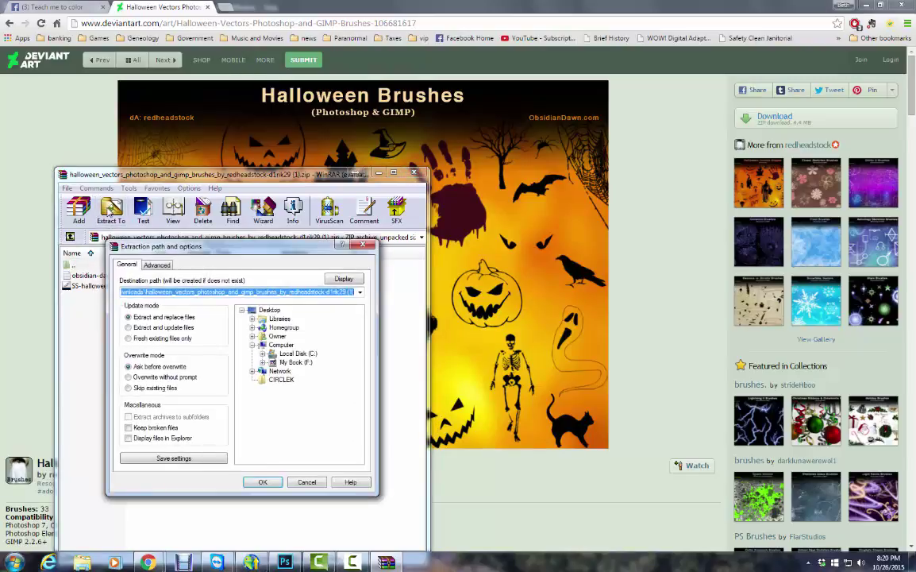
pyautogui.click(251, 337)
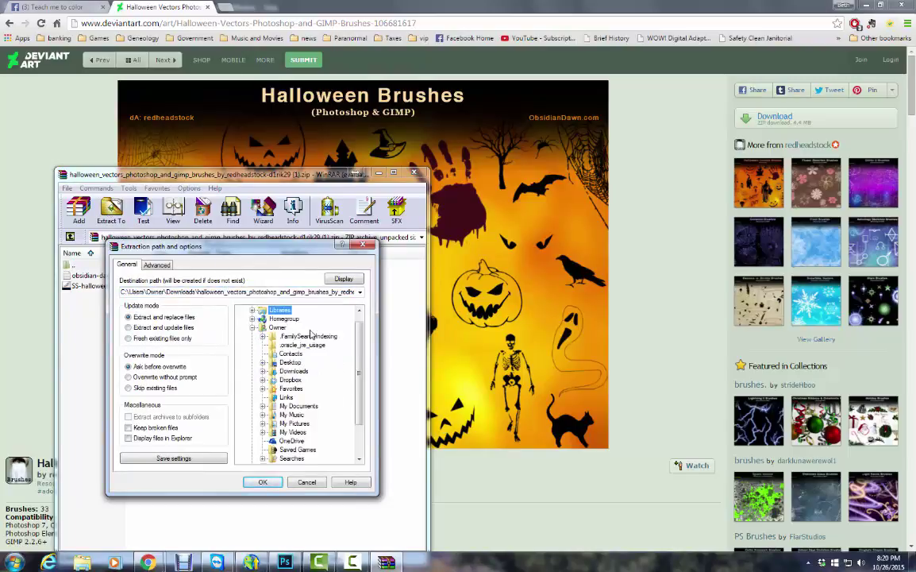
pyautogui.click(291, 372)
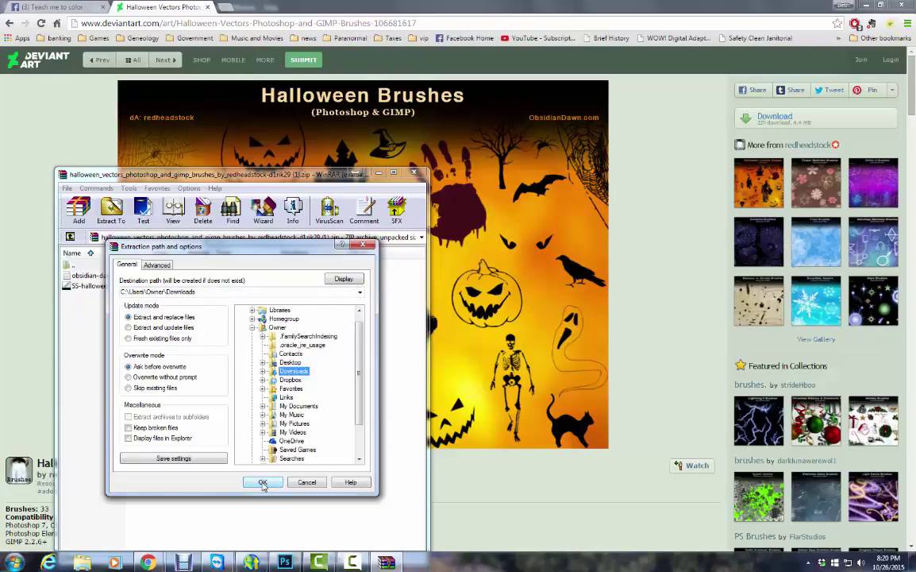
pyautogui.click(263, 483)
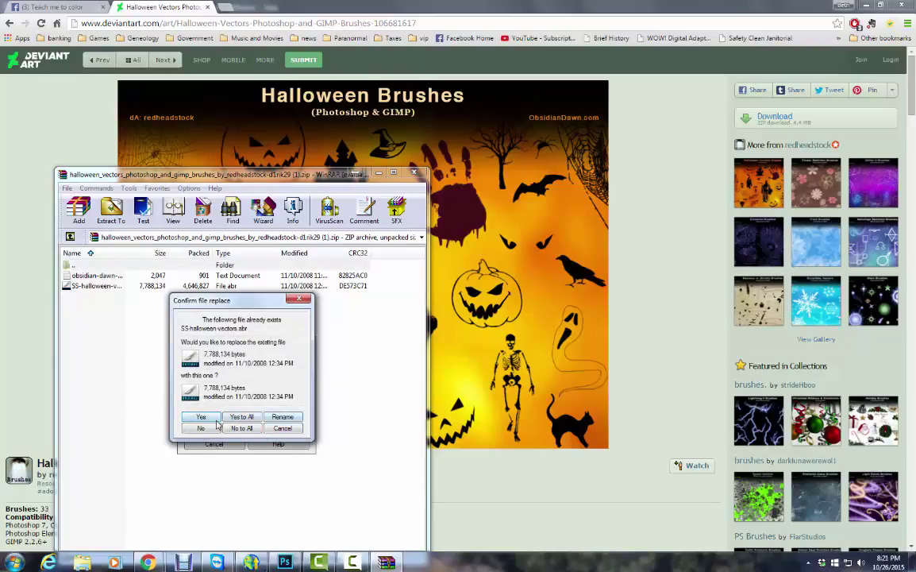
pyautogui.click(242, 417)
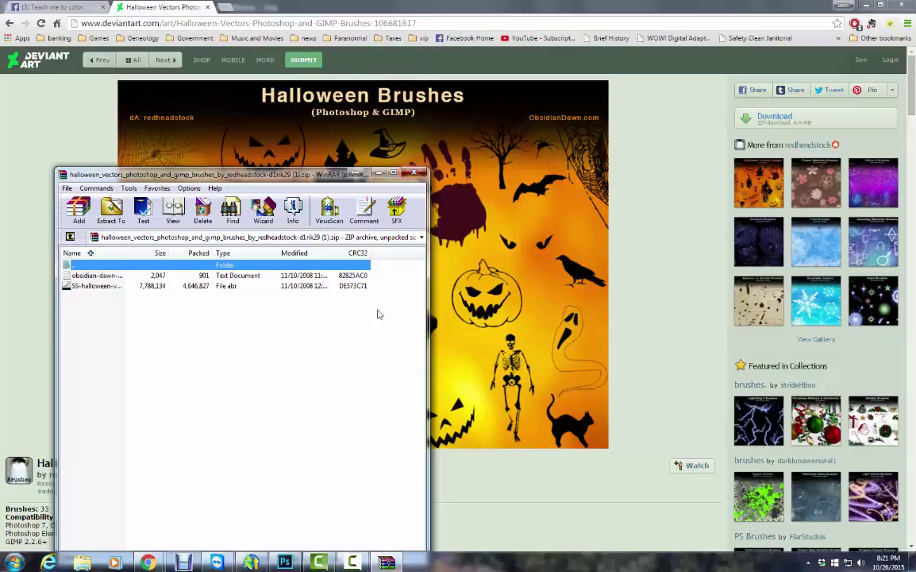
pyautogui.press('Escape')
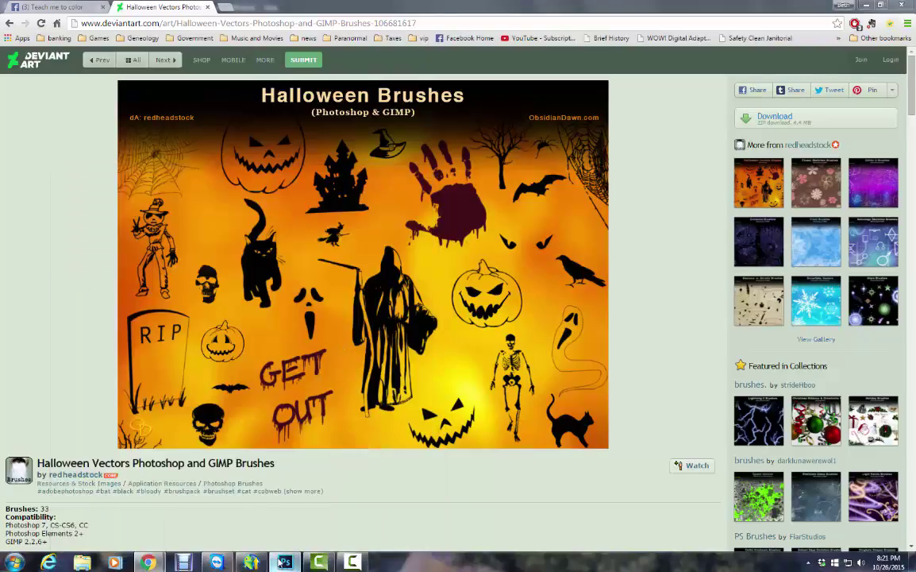
# - Load the SS-halloween-vectors.abr brush set from Downloads into the brush presets list
pyautogui.click(284, 562)
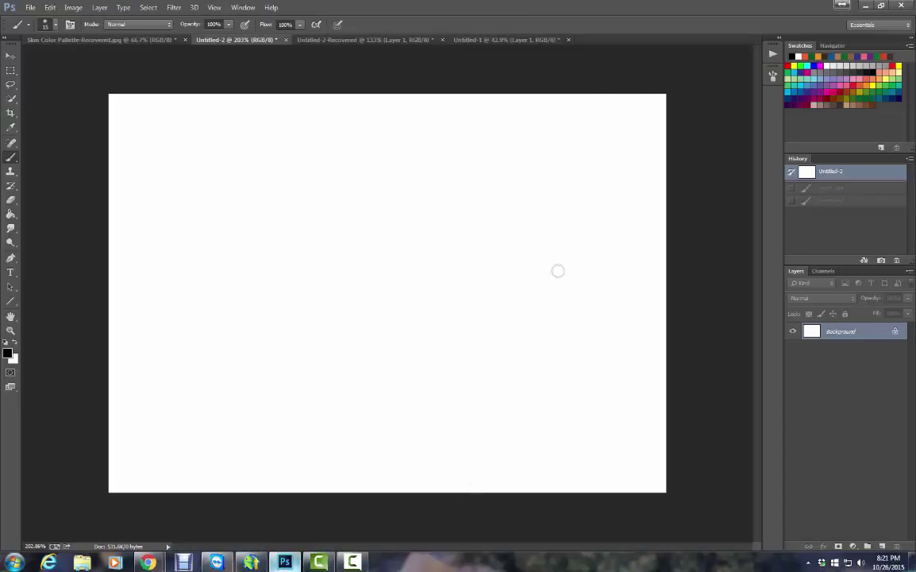
pyautogui.click(55, 26)
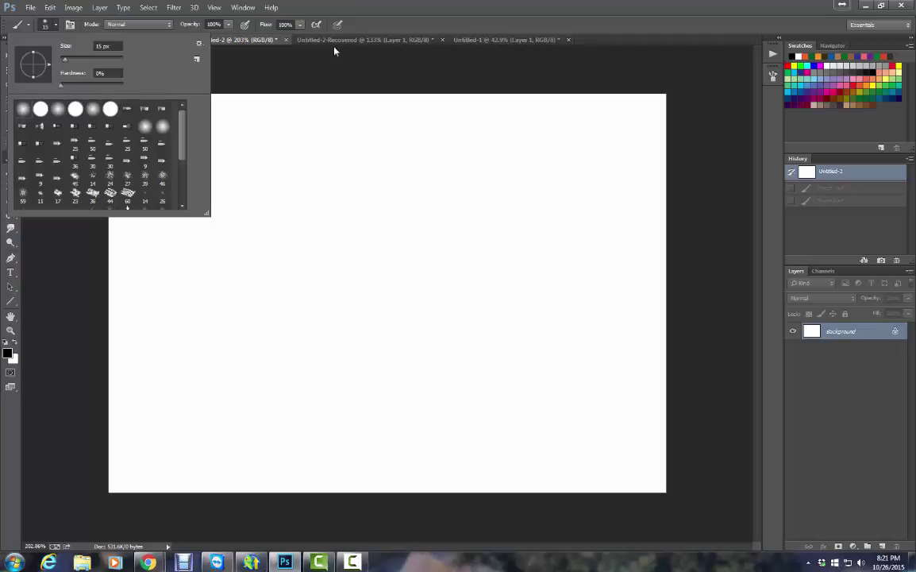
pyautogui.click(199, 46)
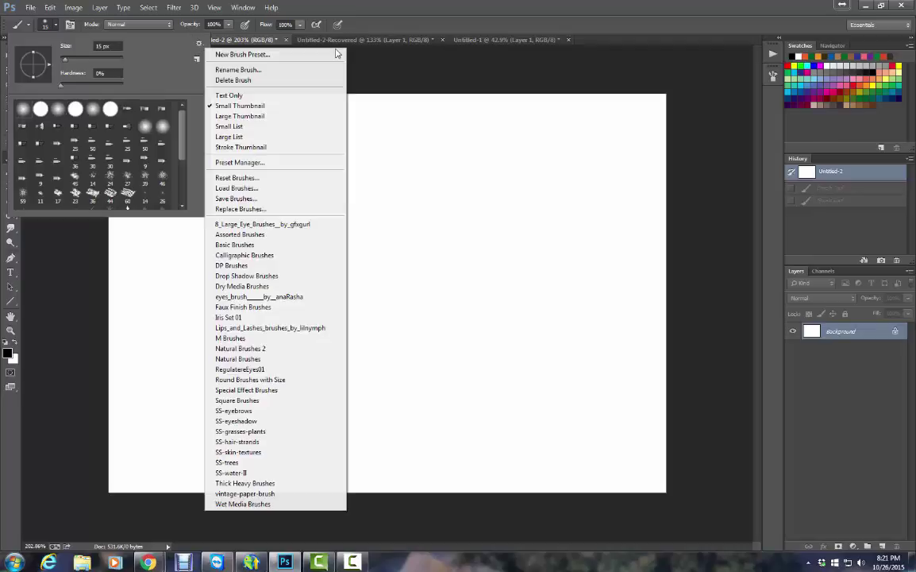
pyautogui.click(245, 191)
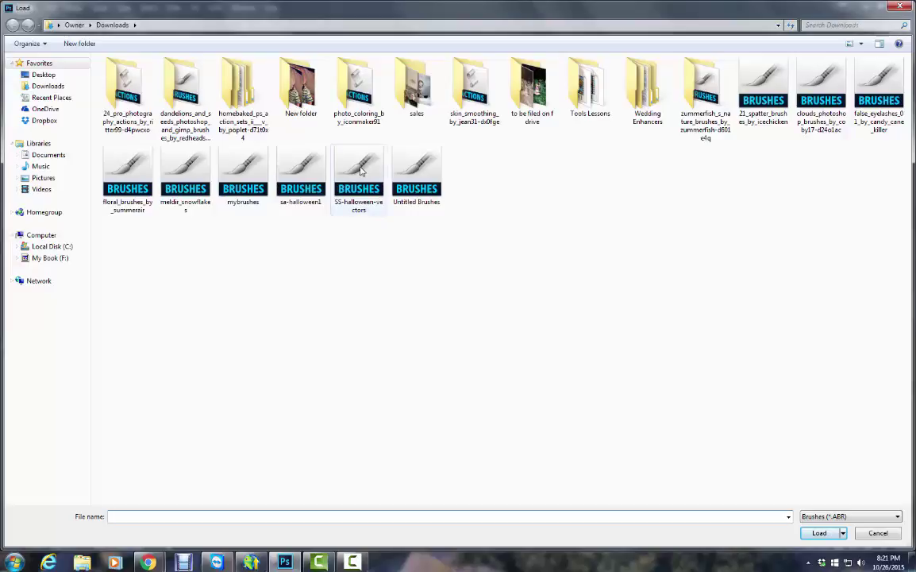
pyautogui.click(355, 199)
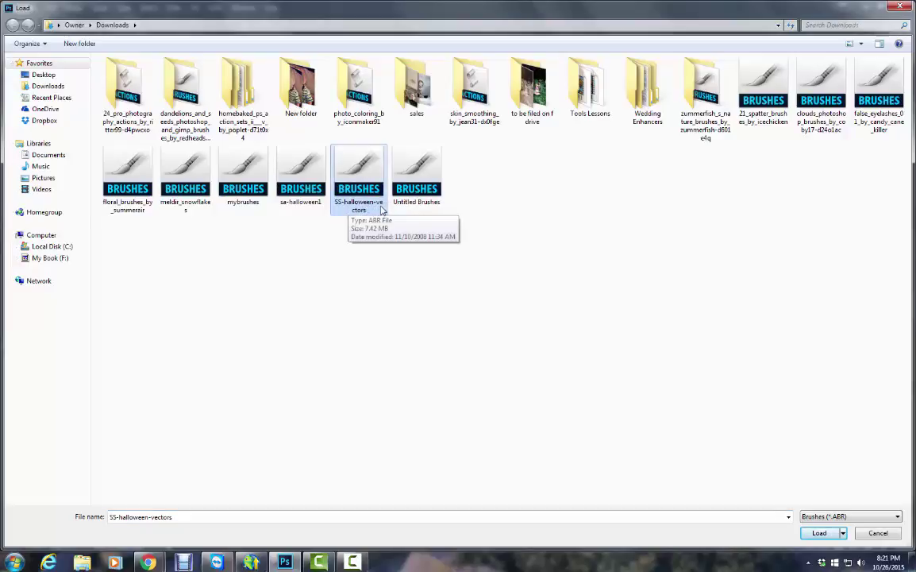
pyautogui.doubleClick(359, 182)
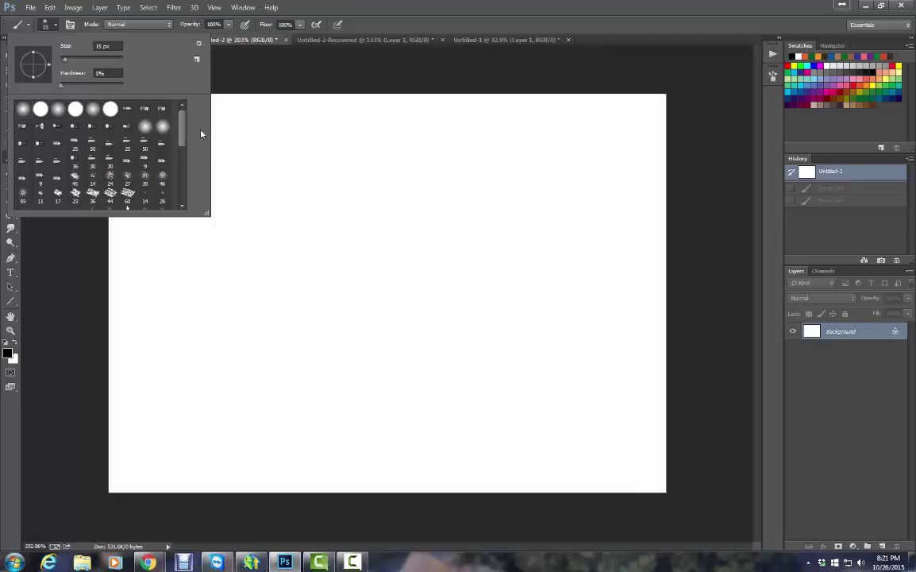
pyautogui.moveTo(183, 131); pyautogui.dragTo(179, 205)
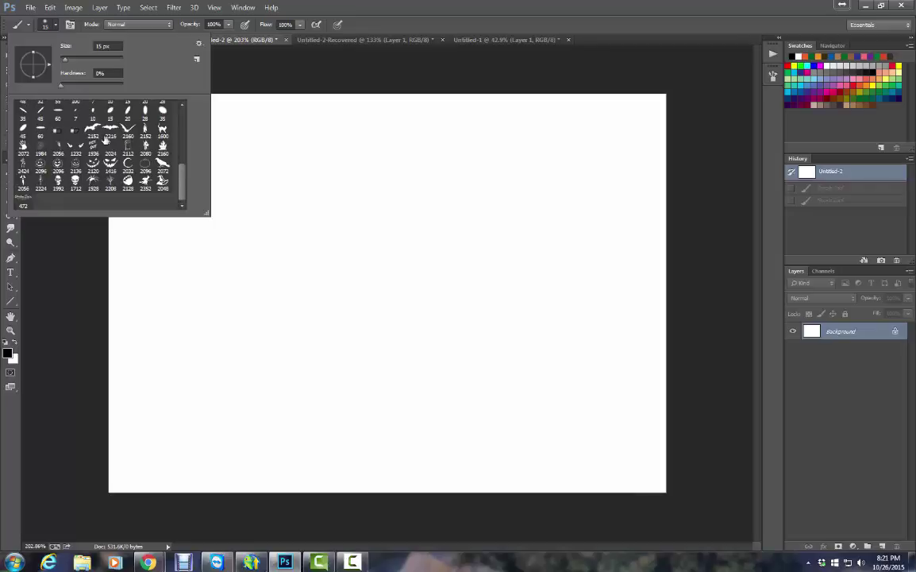
# - Use the Paint Bucket to fill the canvas red, then orange, and reset colours to black/white
pyautogui.click(64, 303)
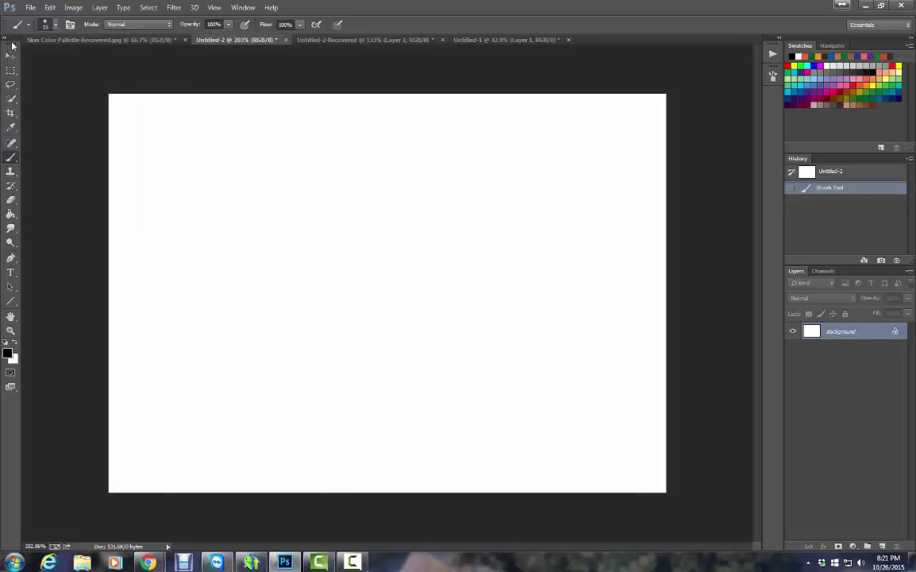
pyautogui.click(11, 213)
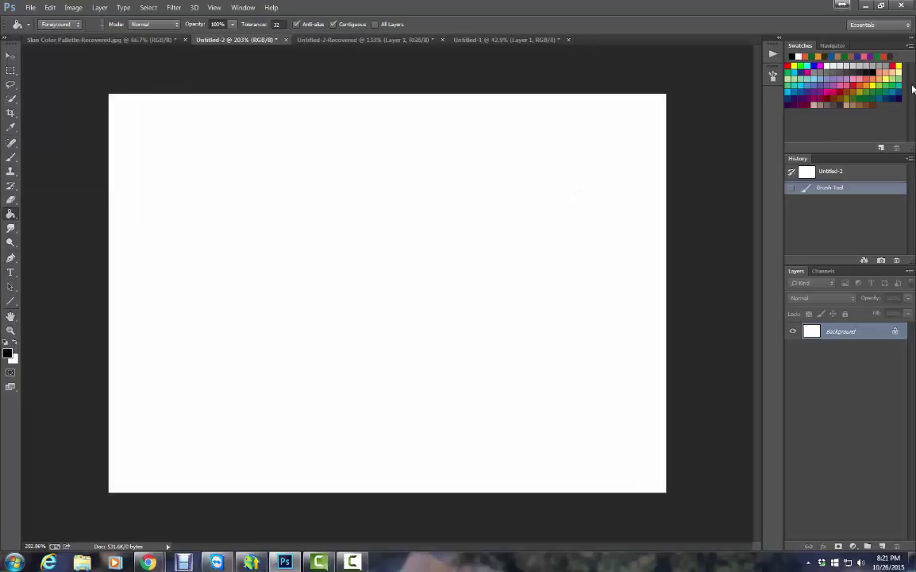
pyautogui.click(851, 85)
pyautogui.click(325, 213)
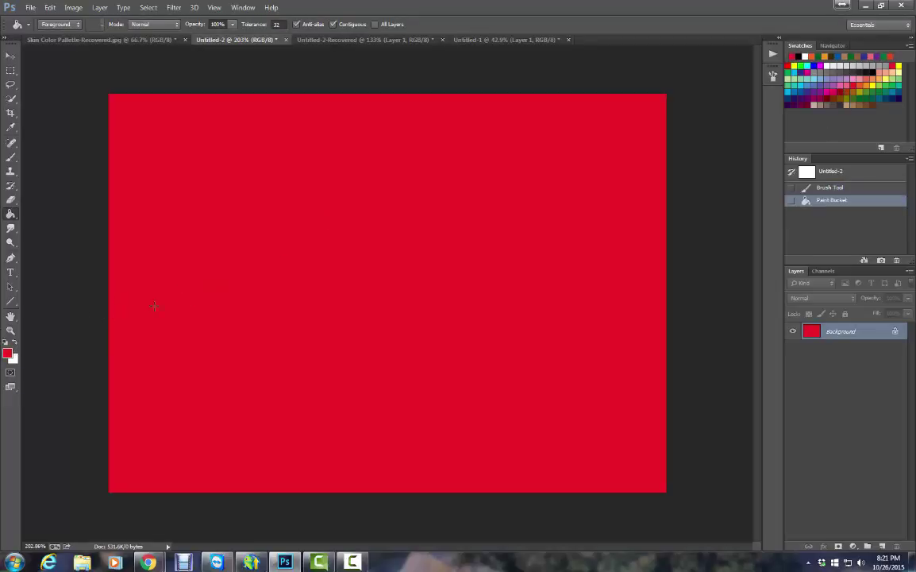
pyautogui.click(866, 83)
pyautogui.click(375, 233)
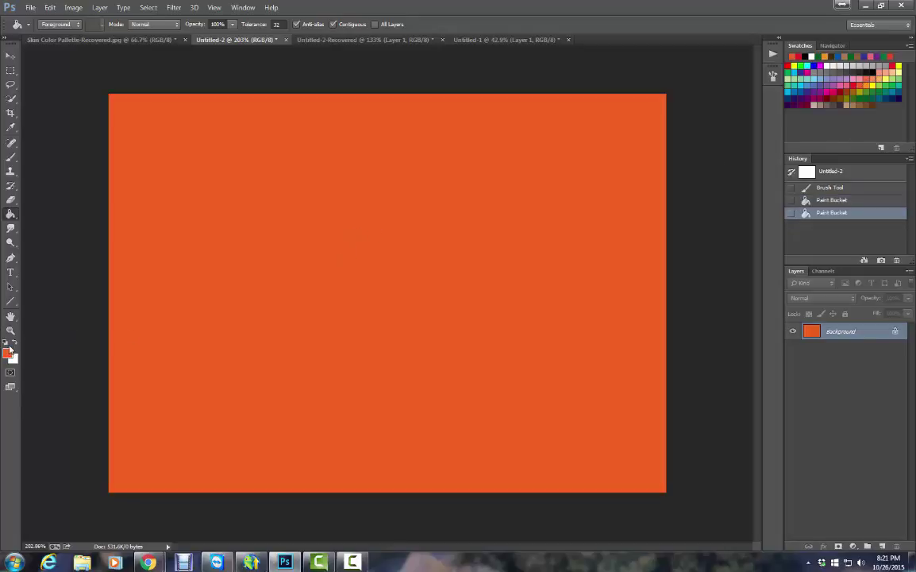
pyautogui.click(6, 342)
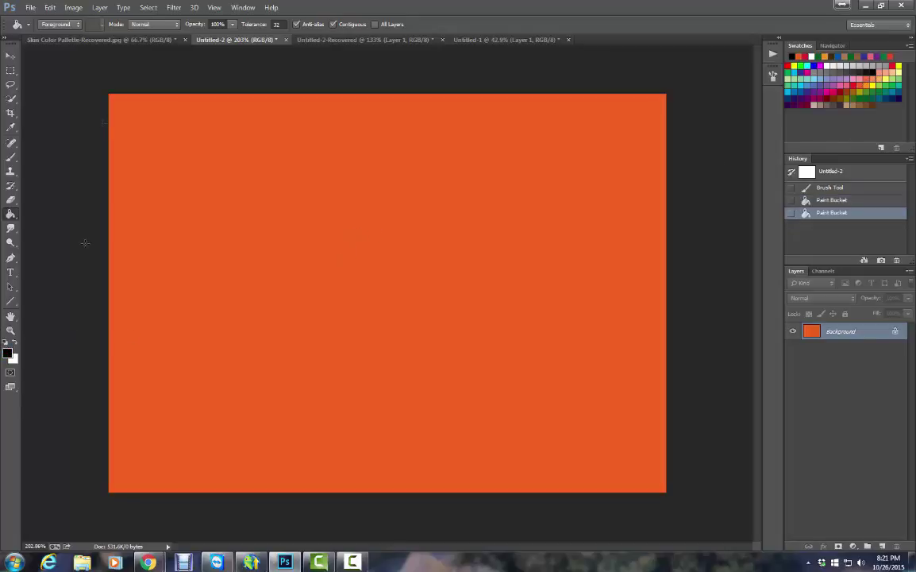
# - Stamp a black bat near the canvas top with the bat brush tip at 125 px
pyautogui.click(12, 156)
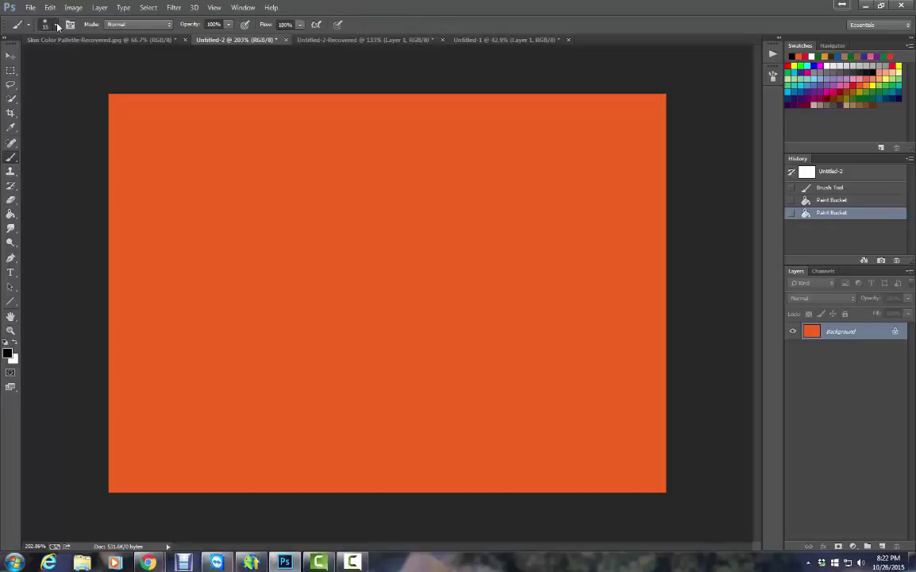
pyautogui.click(56, 25)
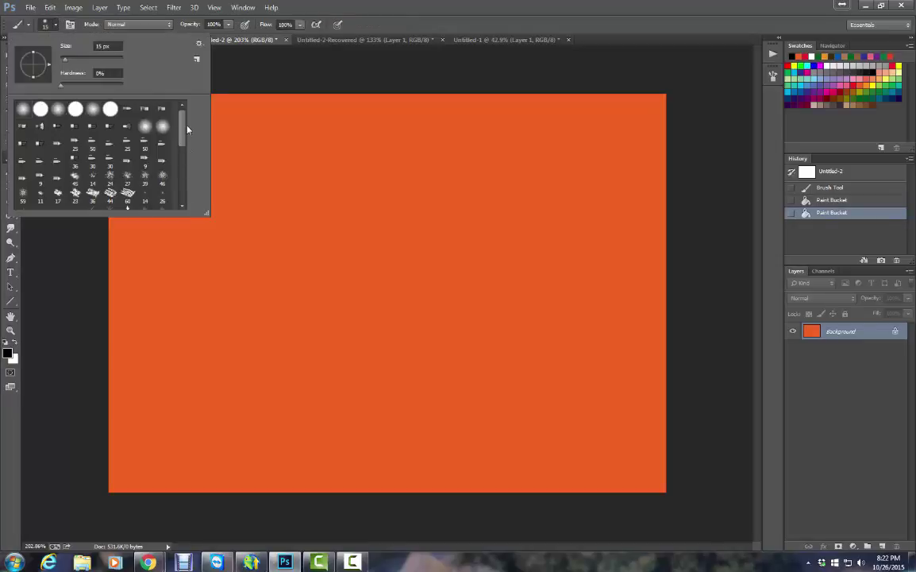
pyautogui.moveTo(186, 126); pyautogui.dragTo(182, 169)
pyautogui.scroll(-1, 79, 148)
pyautogui.click(93, 150)
pyautogui.moveTo(112, 57); pyautogui.dragTo(95, 58)
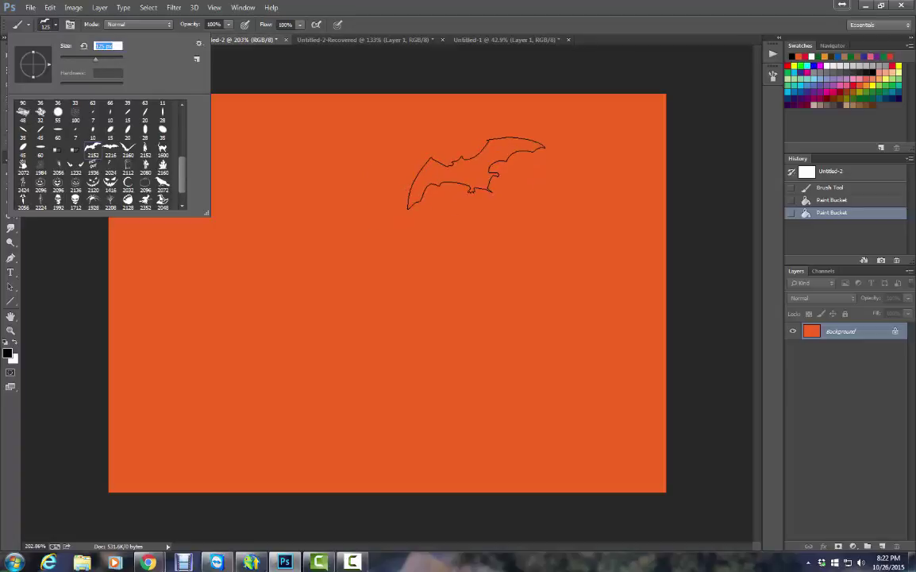
pyautogui.click(476, 173)
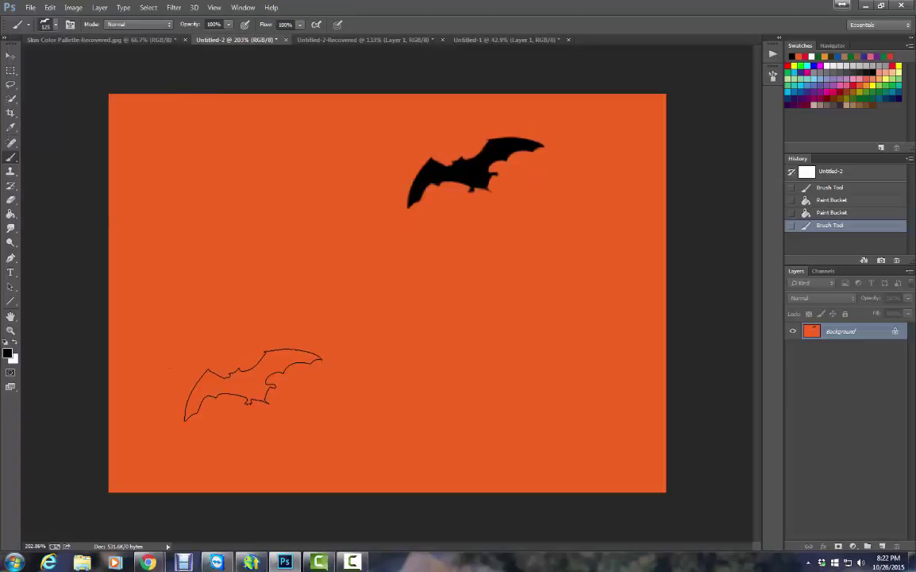
# - Stamp a black crow in the canvas centre with the crow brush tip at 153 px
pyautogui.click(45, 26)
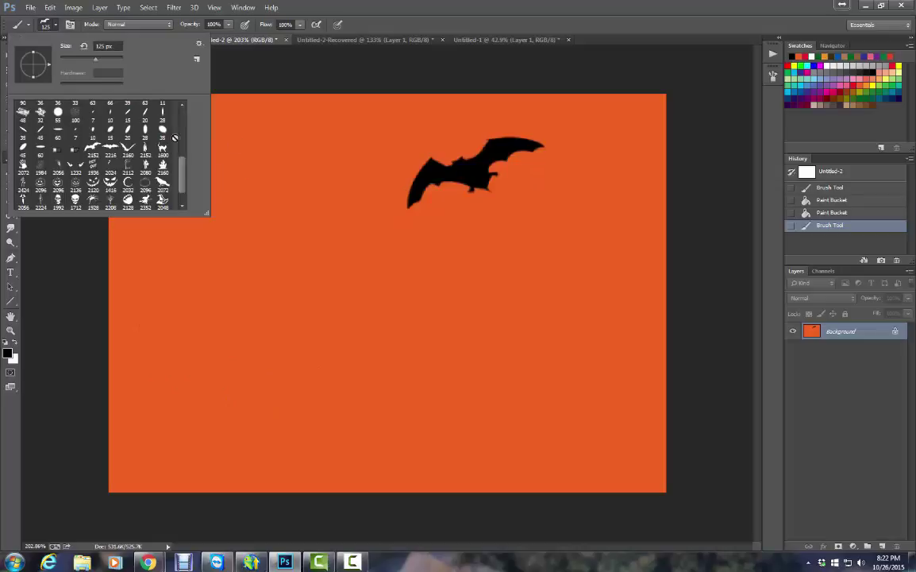
pyautogui.scroll(-1, 185, 171)
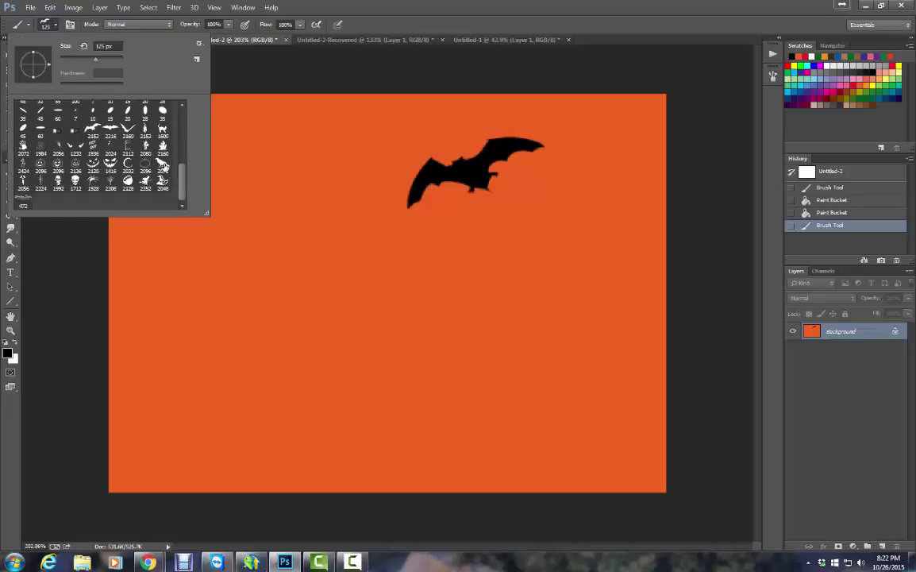
pyautogui.click(162, 164)
pyautogui.moveTo(119, 60); pyautogui.dragTo(99, 59)
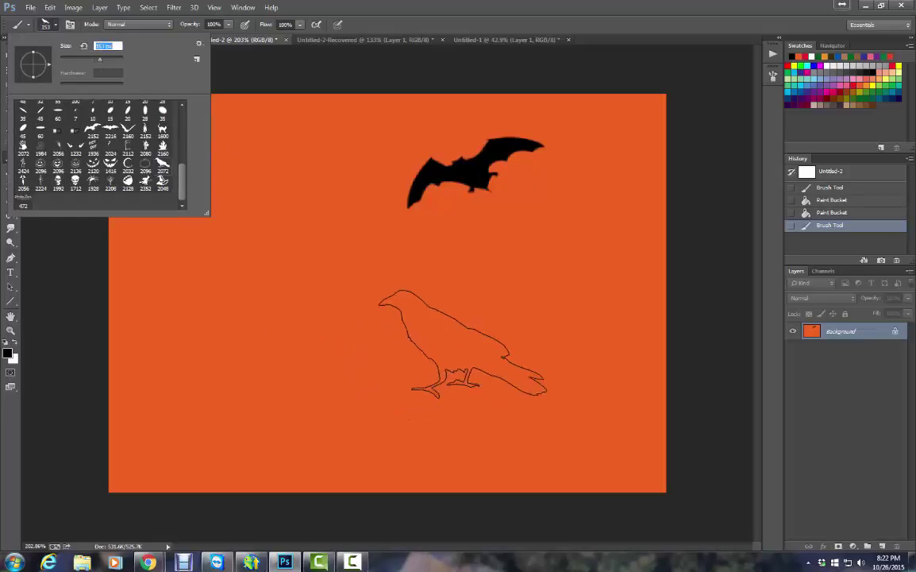
pyautogui.click(461, 328)
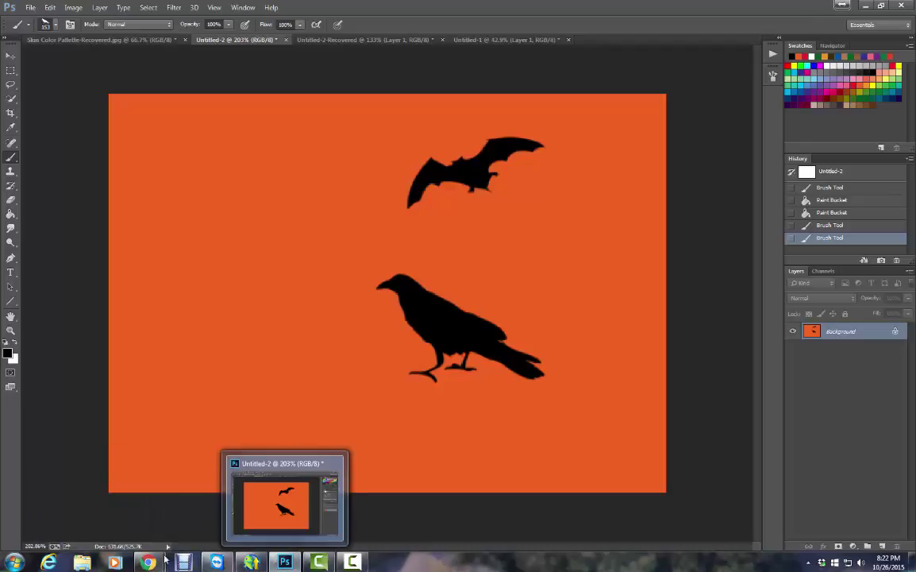
# - Search DeviantArt for 'photoshop brushes' from the Halloween brushes results
pyautogui.moveTo(151, 563)
pyautogui.click(198, 469)
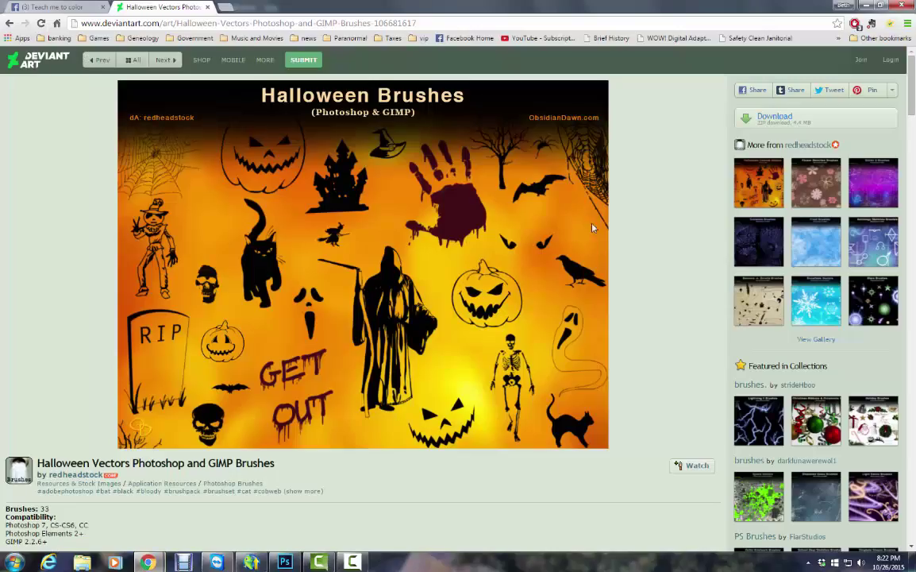
pyautogui.hotkey('alt', 'Left')
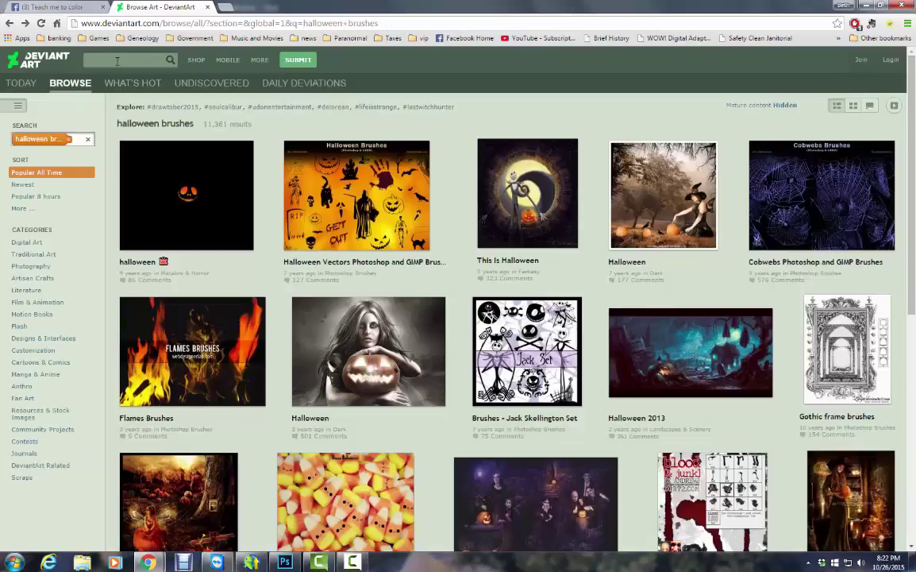
pyautogui.write('pho')
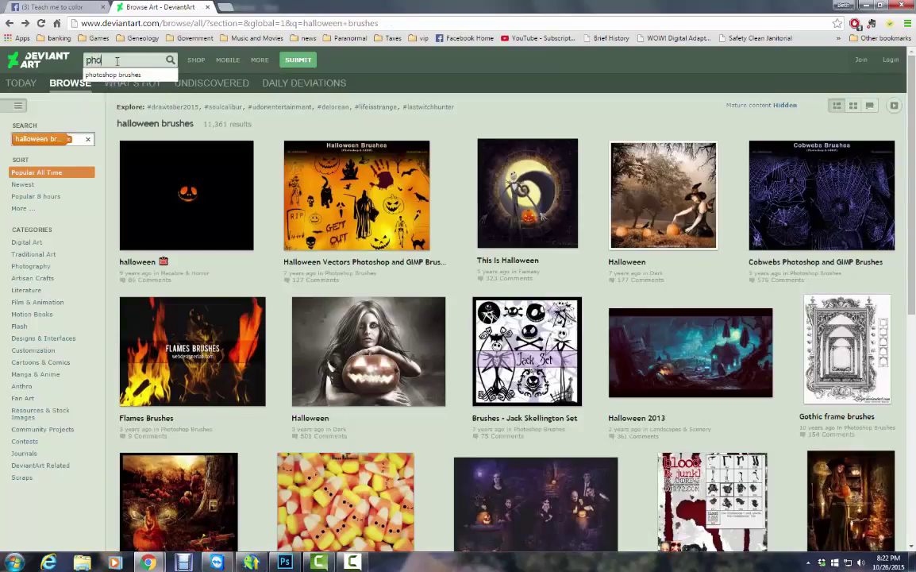
pyautogui.write('toshop brushes')
pyautogui.click(113, 75)
pyautogui.click(169, 61)
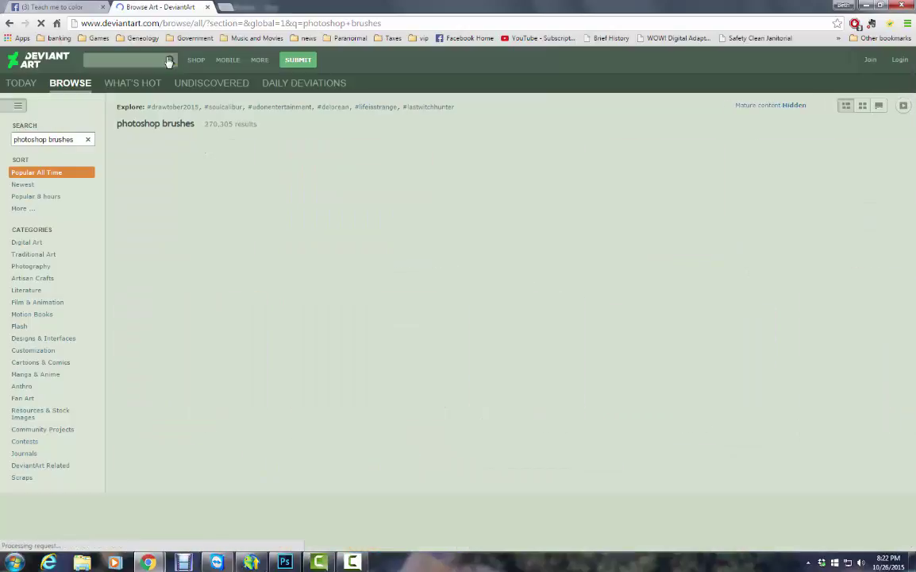
# - Load more brush results, browse them, then close the DeviantArt tab and return to Photoshop
pyautogui.scroll(-5, 656, 490)
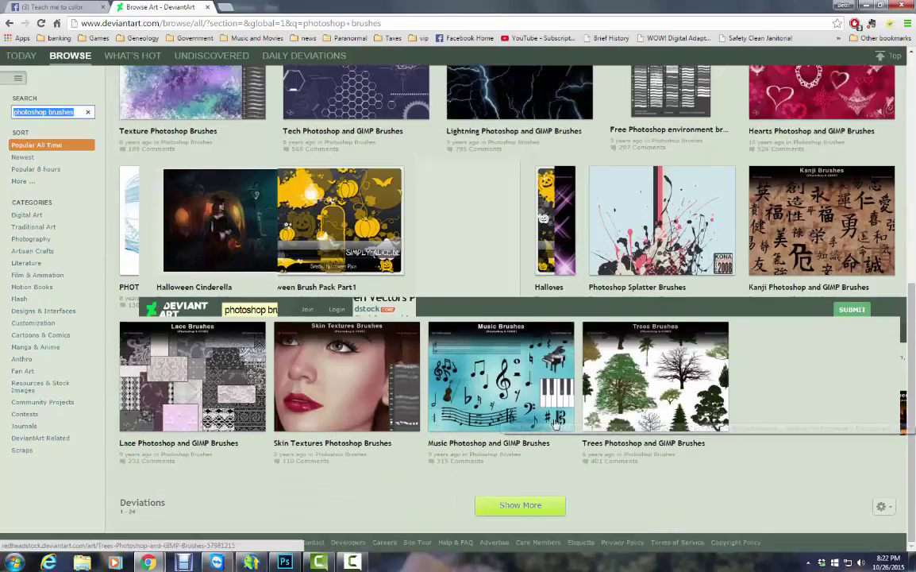
pyautogui.click(535, 506)
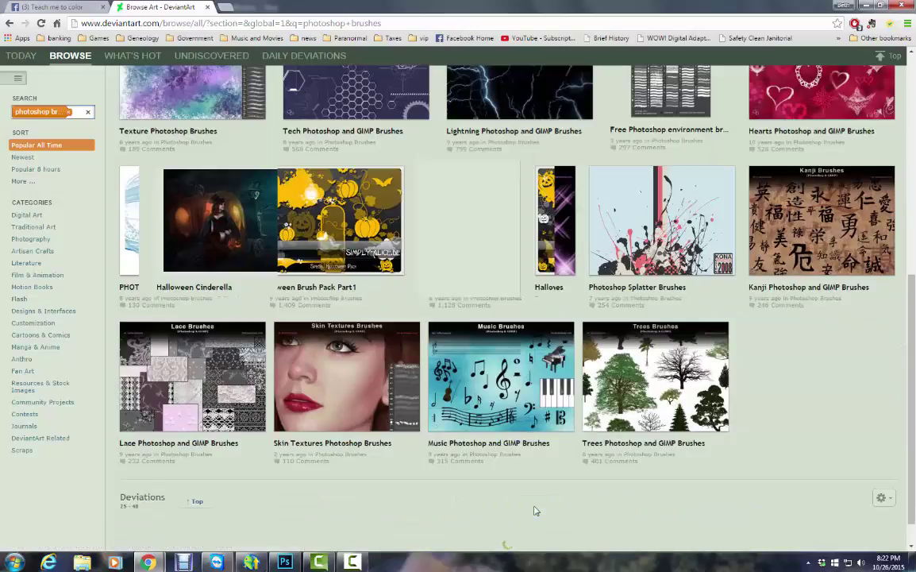
pyautogui.scroll(-5, 642, 476)
pyautogui.scroll(-10, 561, 414)
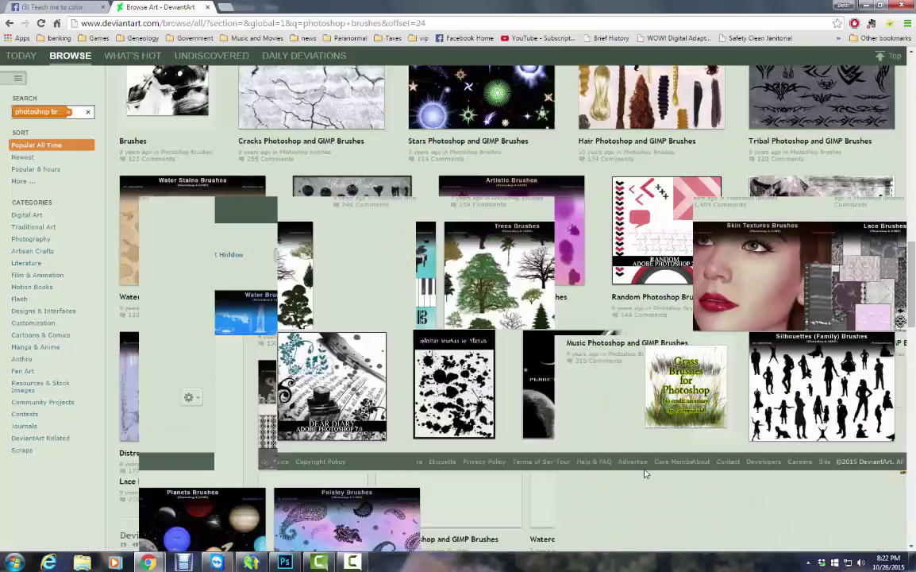
pyautogui.scroll(-15, 556, 475)
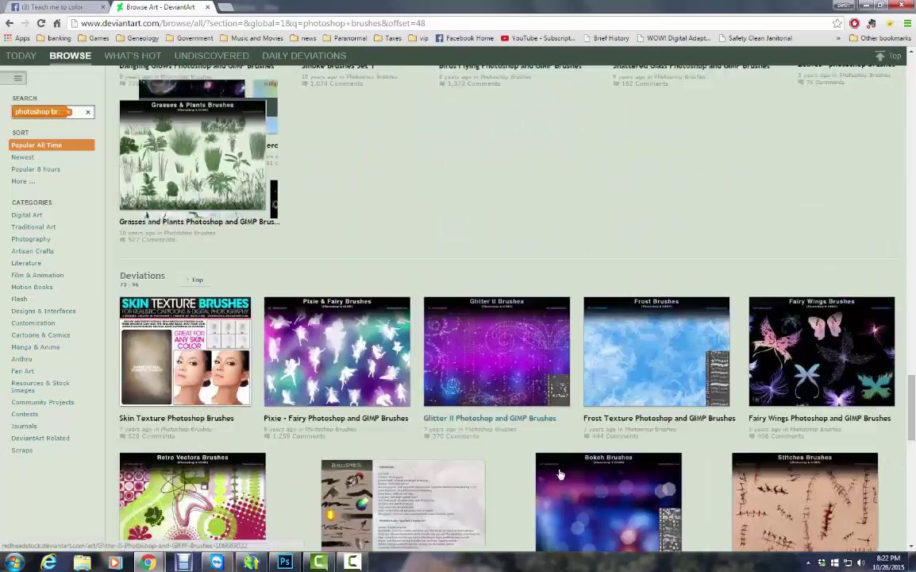
pyautogui.scroll(-15, 560, 474)
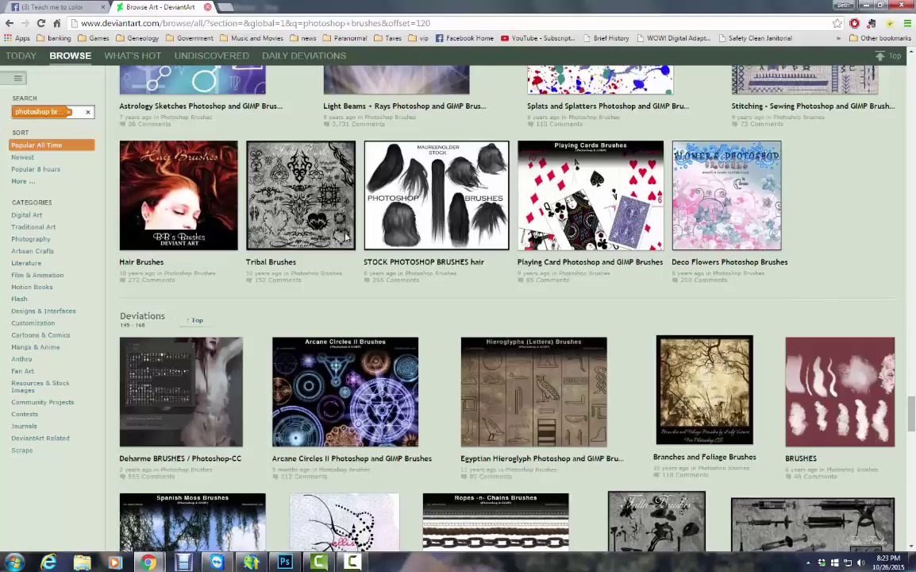
pyautogui.click(208, 6)
pyautogui.click(282, 563)
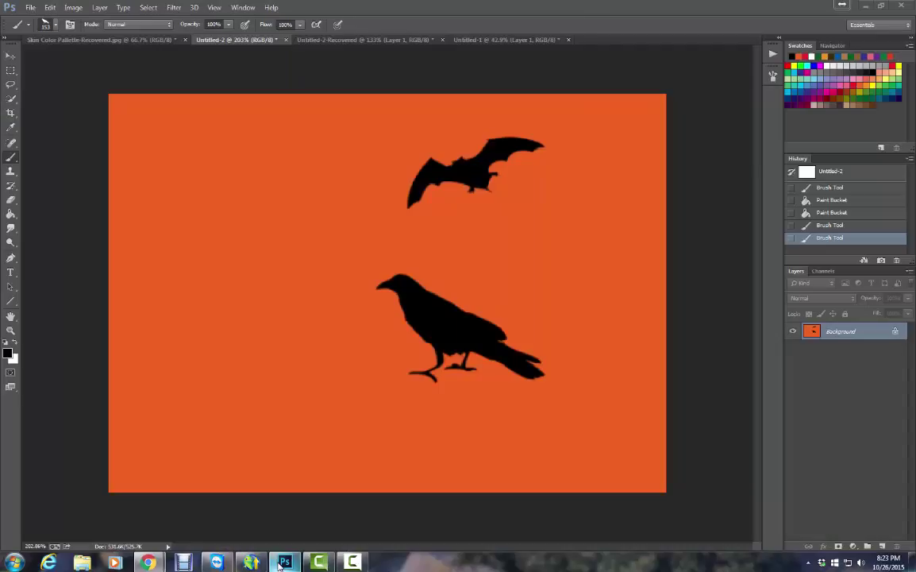
# - Select the soft round brush tip from the Brush Preset picker
pyautogui.click(46, 25)
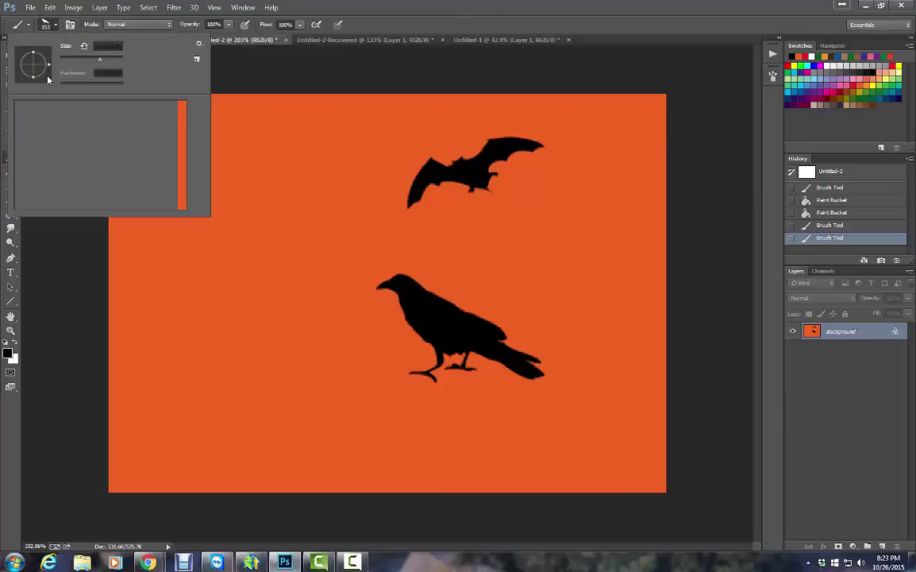
pyautogui.scroll(5, 54, 129)
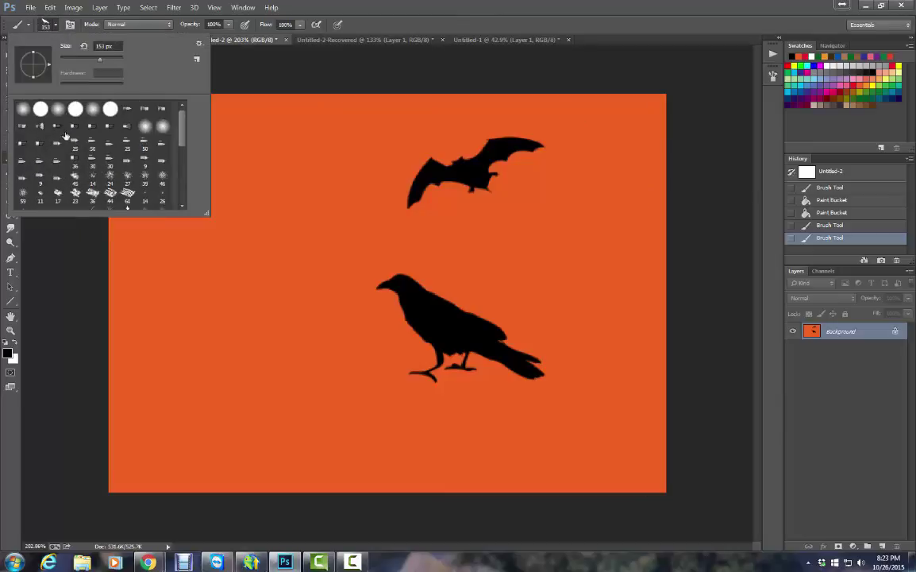
pyautogui.click(24, 111)
pyautogui.click(86, 315)
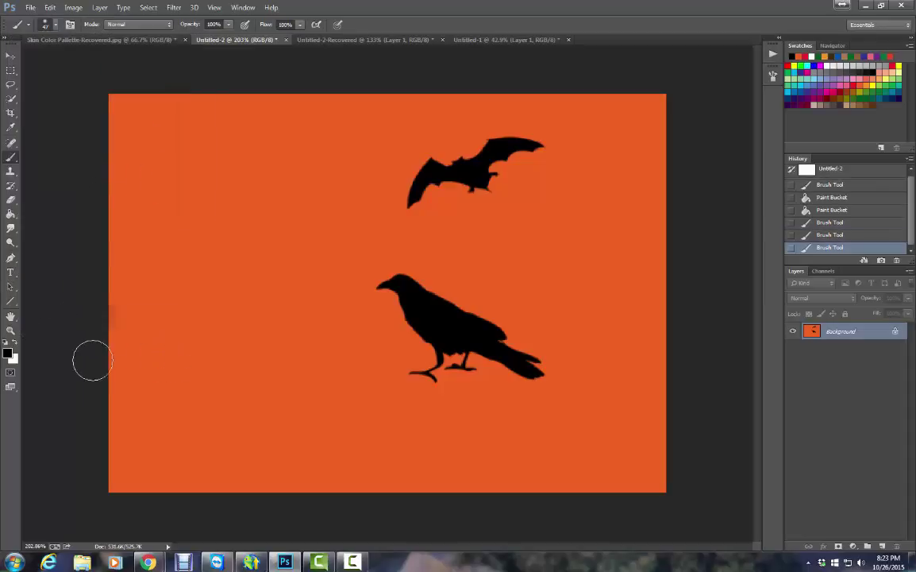
# - Switch to the Pencil Tool and browse its brush tip presets
pyautogui.rightClick(10, 161)
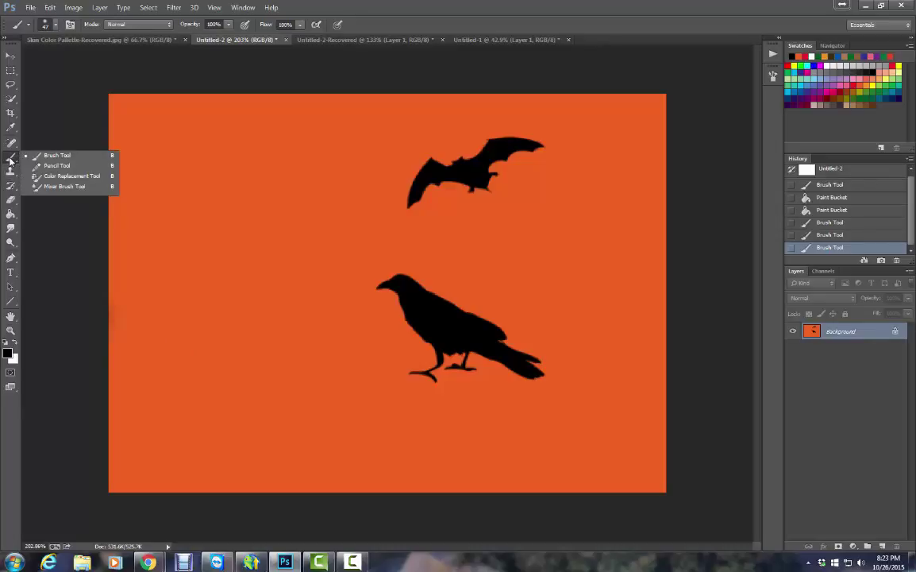
pyautogui.click(64, 169)
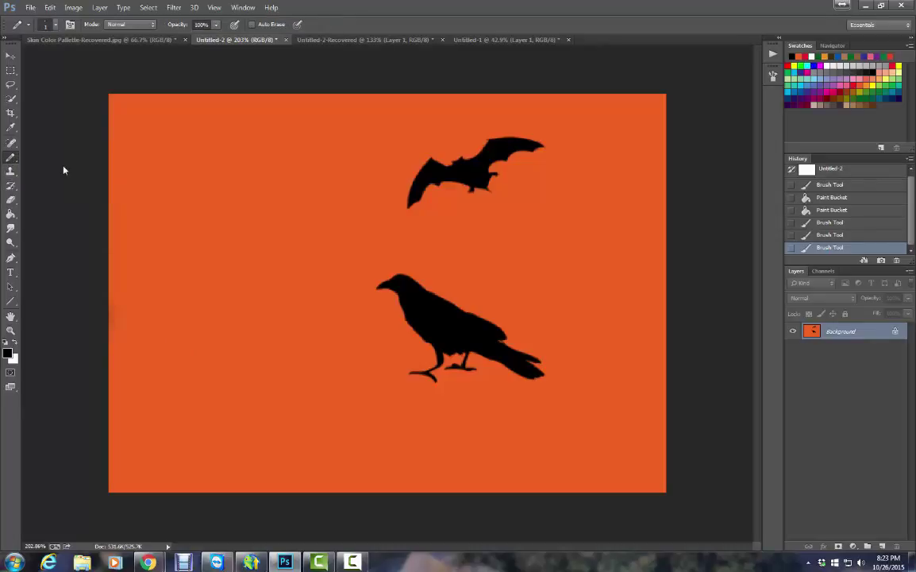
pyautogui.click(56, 27)
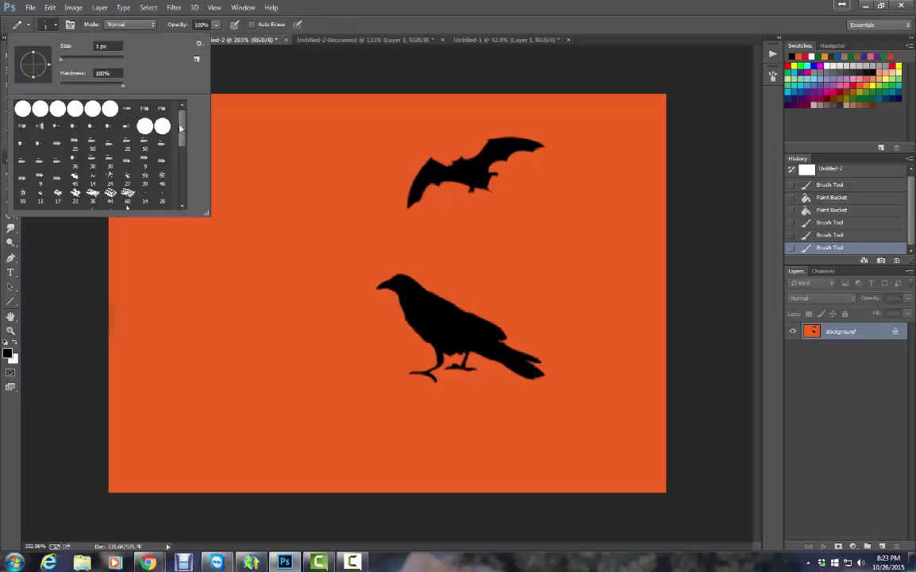
pyautogui.moveTo(186, 125); pyautogui.dragTo(183, 190)
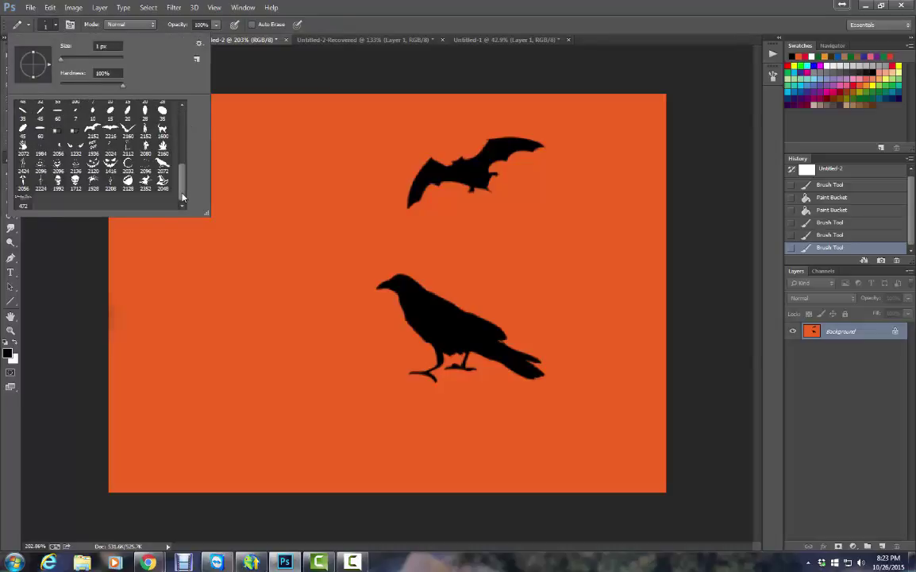
pyautogui.moveTo(183, 166); pyautogui.dragTo(186, 115)
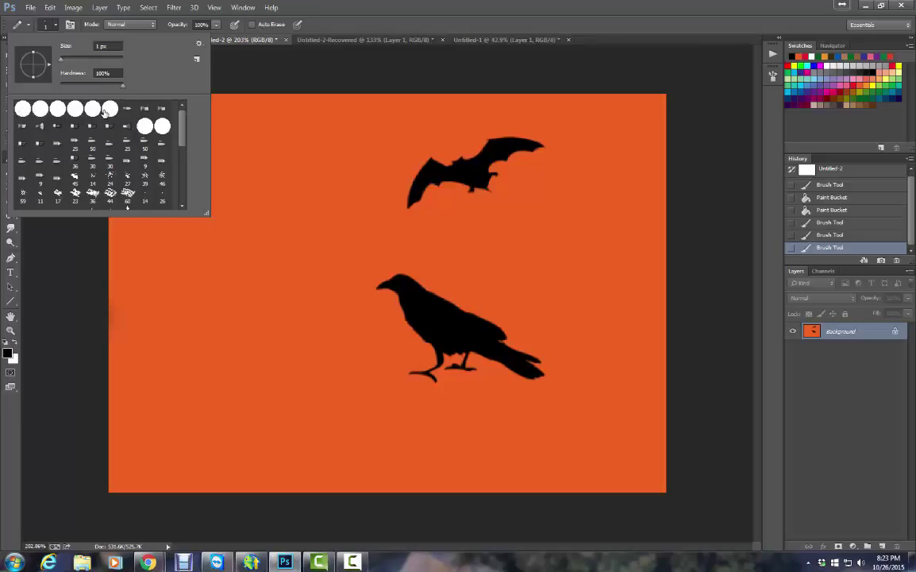
# - Revert to the blank Untitled-2 snapshot and draw two vertical 41 px pencil bars
pyautogui.click(864, 169)
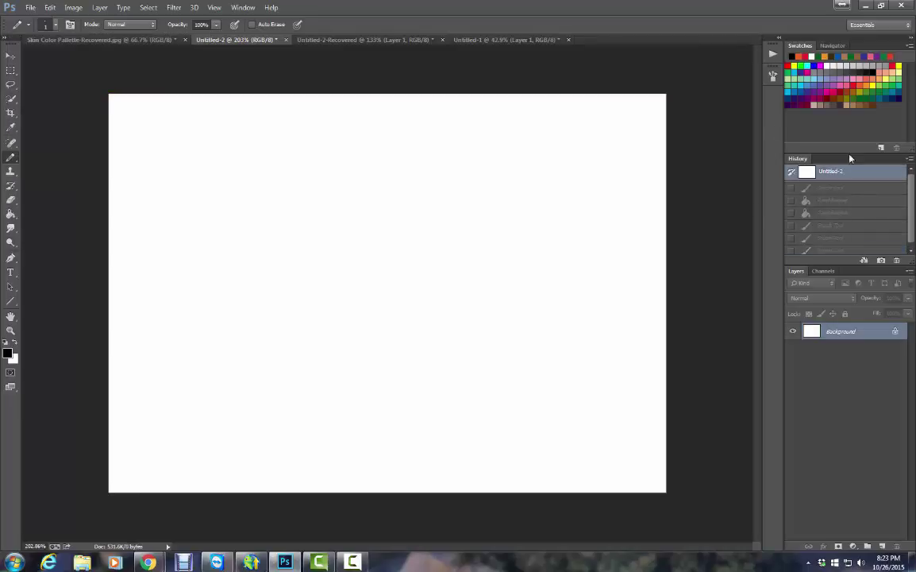
pyautogui.click(55, 27)
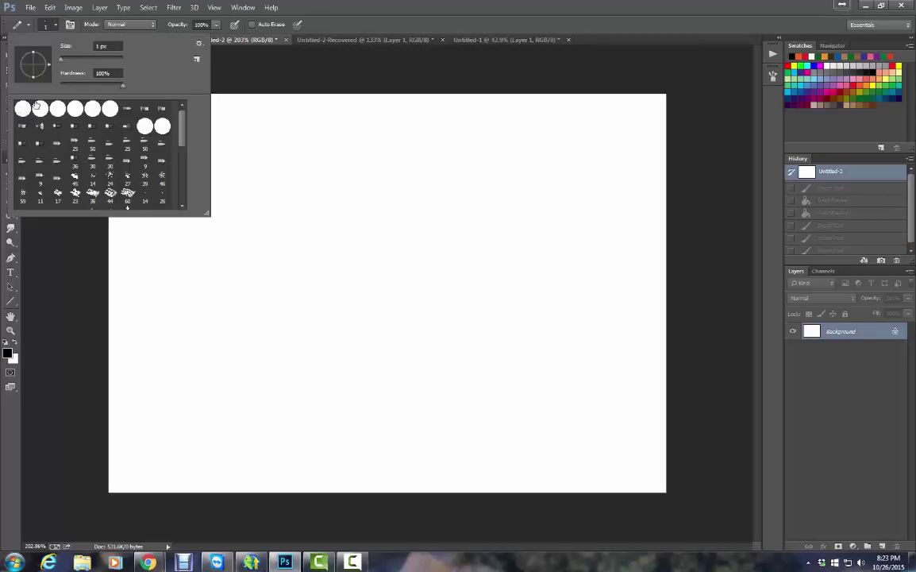
pyautogui.click(73, 59)
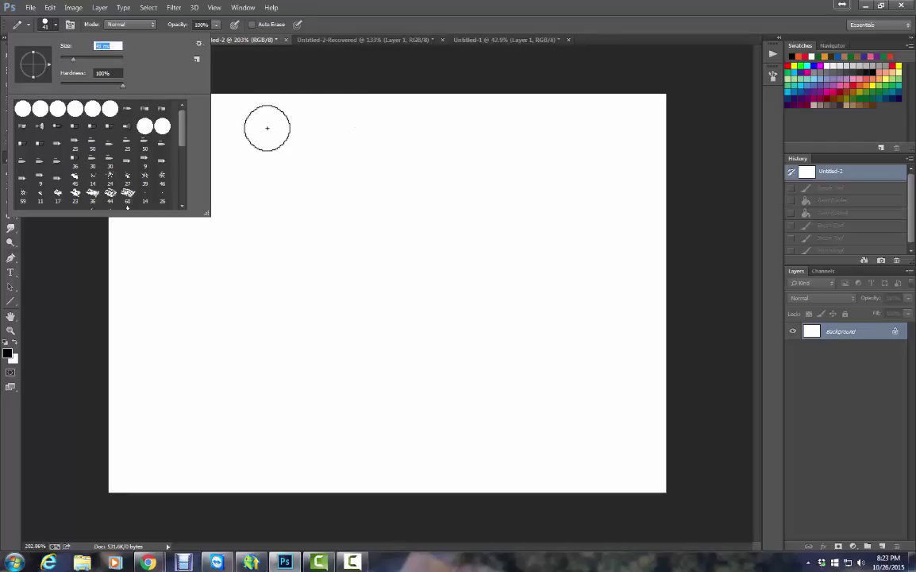
pyautogui.moveTo(274, 124); pyautogui.dragTo(265, 322)
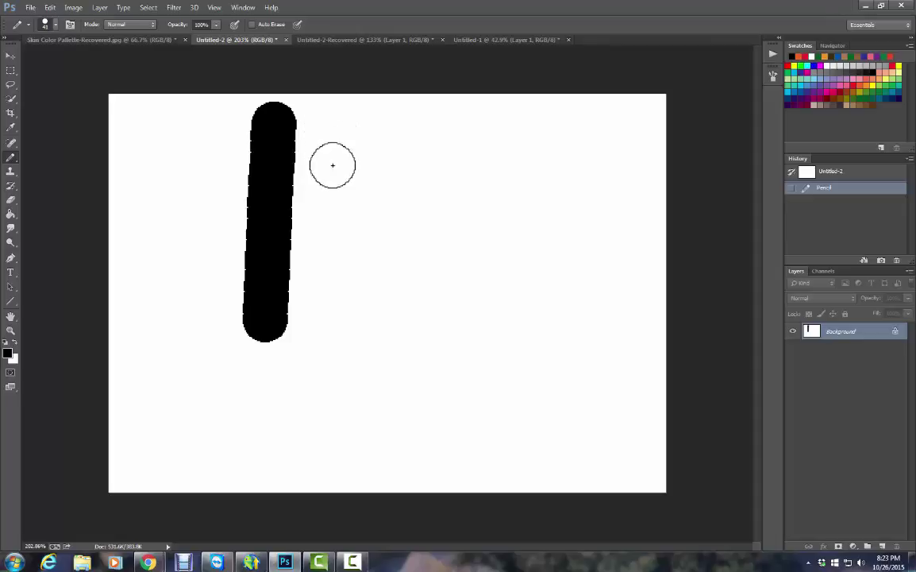
pyautogui.moveTo(332, 124); pyautogui.dragTo(327, 321)
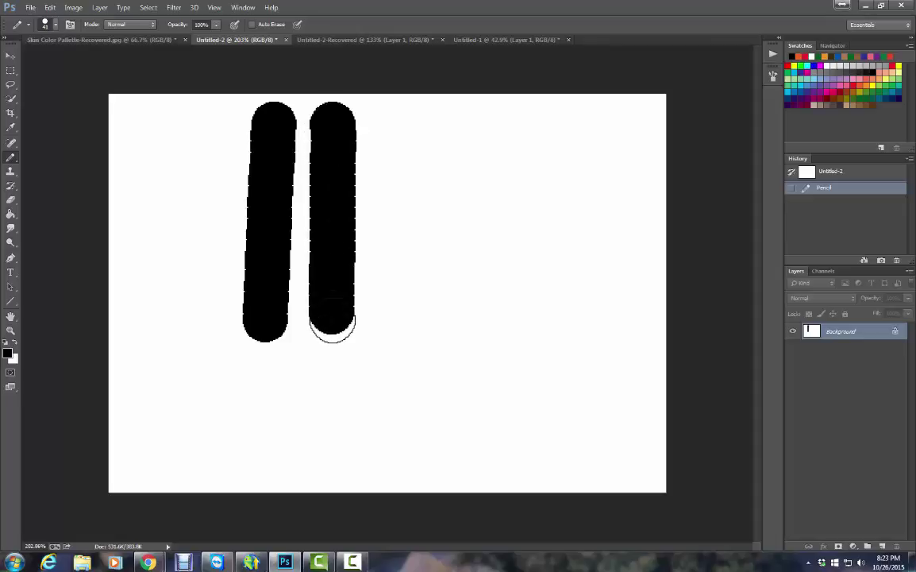
# - With the Brush Tool, paint a soft vertical bar and a hard round vertical bar to the right
pyautogui.rightClick(12, 159)
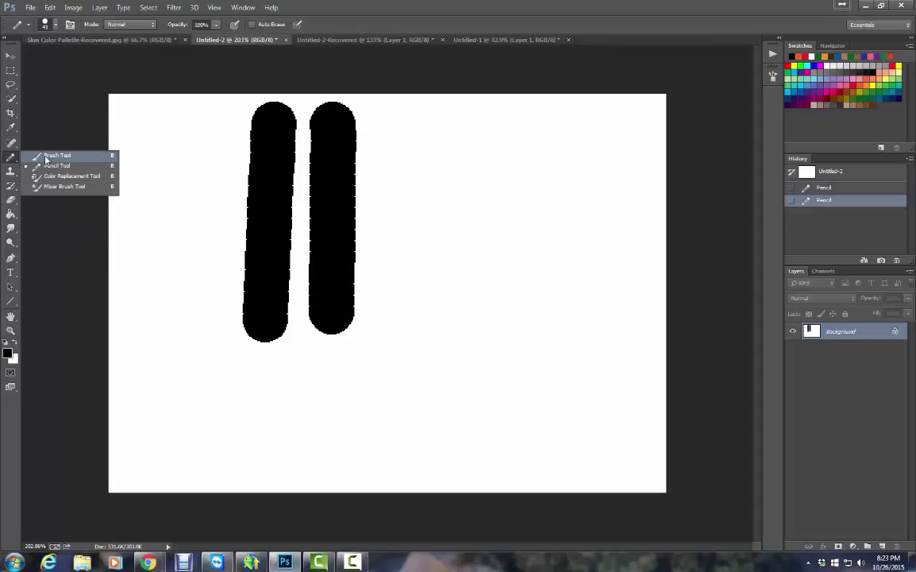
pyautogui.click(40, 140)
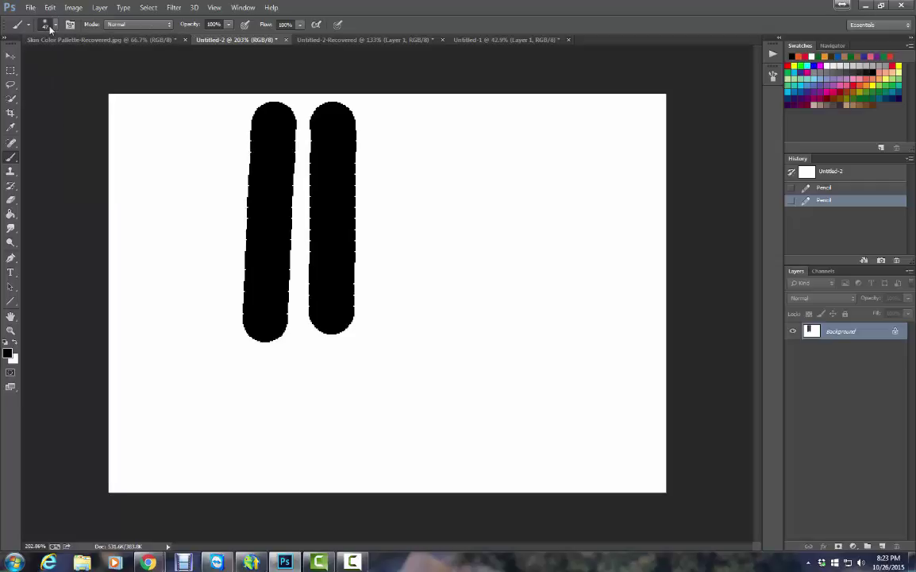
pyautogui.moveTo(391, 119)
pyautogui.mouseDown()
pyautogui.moveTo(395, 317)
pyautogui.moveTo(403, 266)
pyautogui.mouseUp()
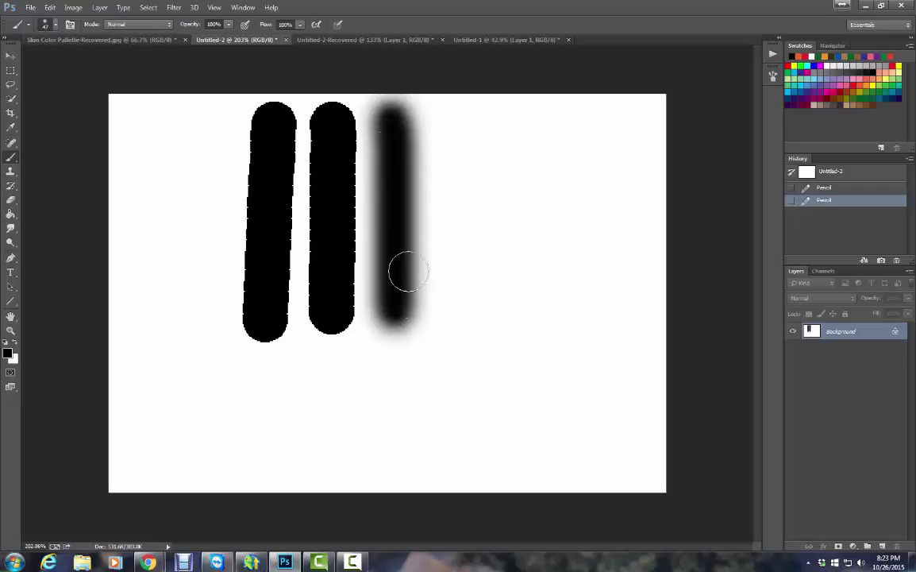
pyautogui.click(52, 24)
pyautogui.click(41, 110)
pyautogui.moveTo(466, 128); pyautogui.dragTo(466, 190)
pyautogui.keyDown('shift'); pyautogui.click(468, 331); pyautogui.keyUp('shift')
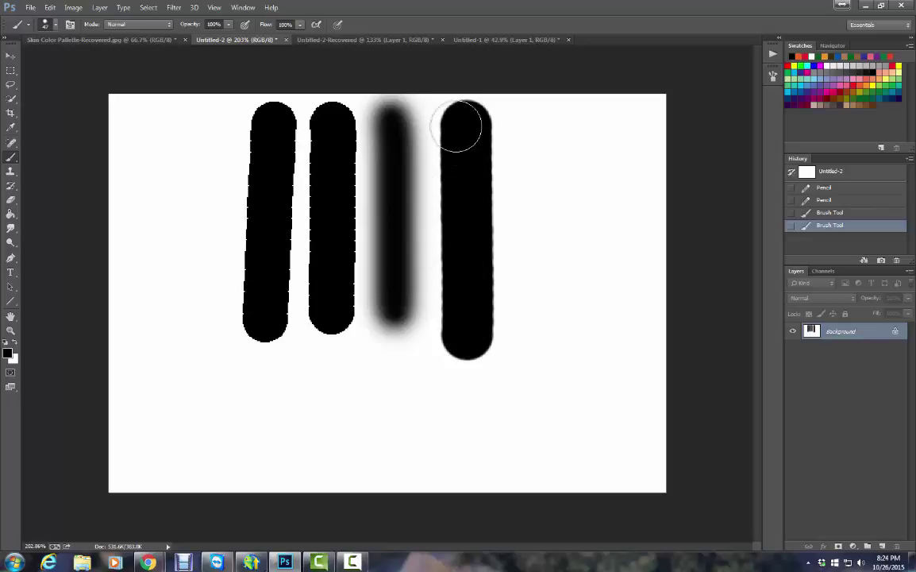
pyautogui.moveTo(458, 298); pyautogui.dragTo(456, 230)
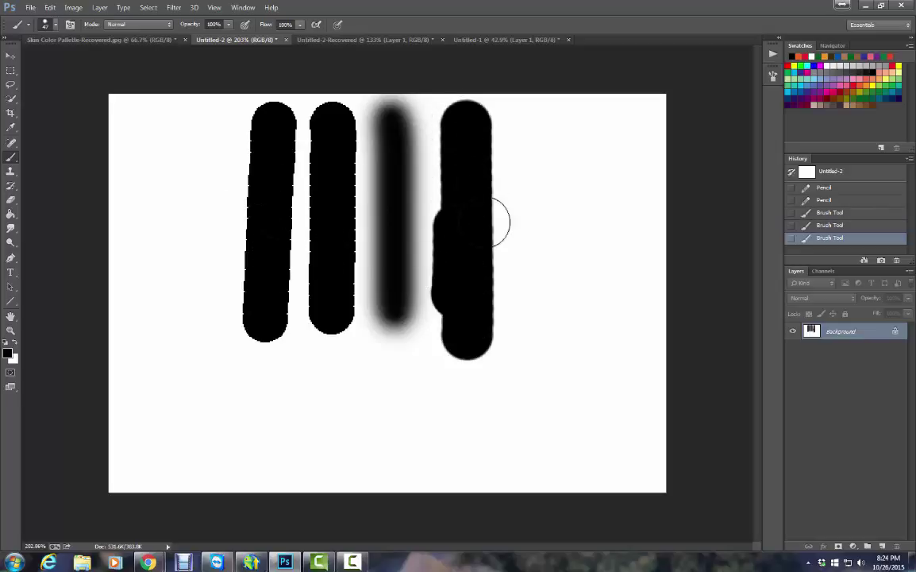
pyautogui.rightClick(11, 157)
# - With the Pencil, draw a horizontal bar near the lower left with a dot above it
pyautogui.click(55, 165)
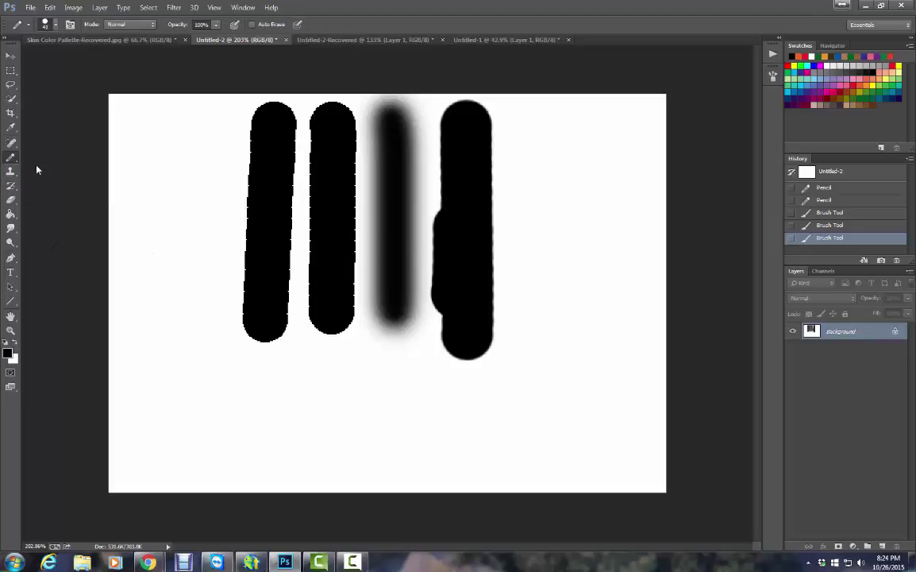
pyautogui.moveTo(197, 396); pyautogui.dragTo(384, 398)
pyautogui.click(211, 360)
pyautogui.click(210, 387)
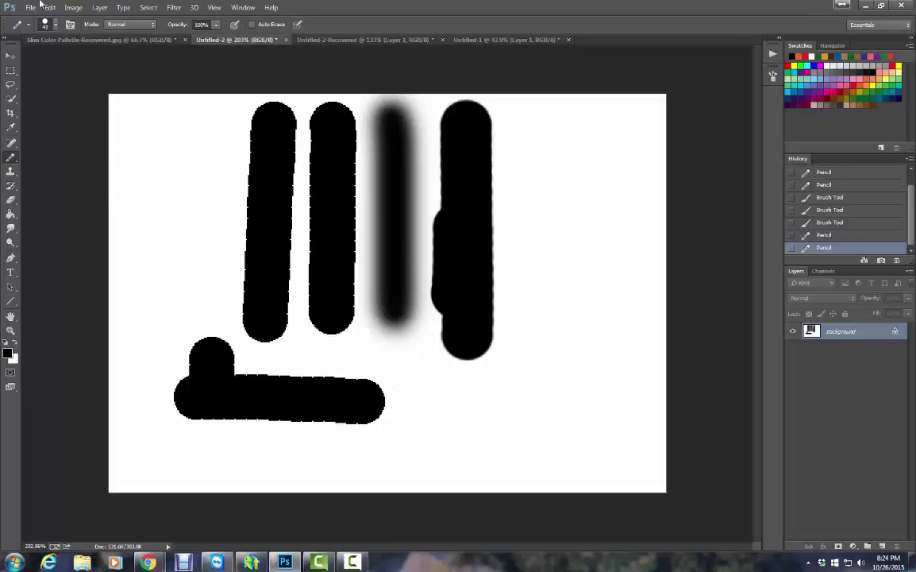
# - Open and close the brush presets options menu in the Brush Preset picker
pyautogui.click(57, 26)
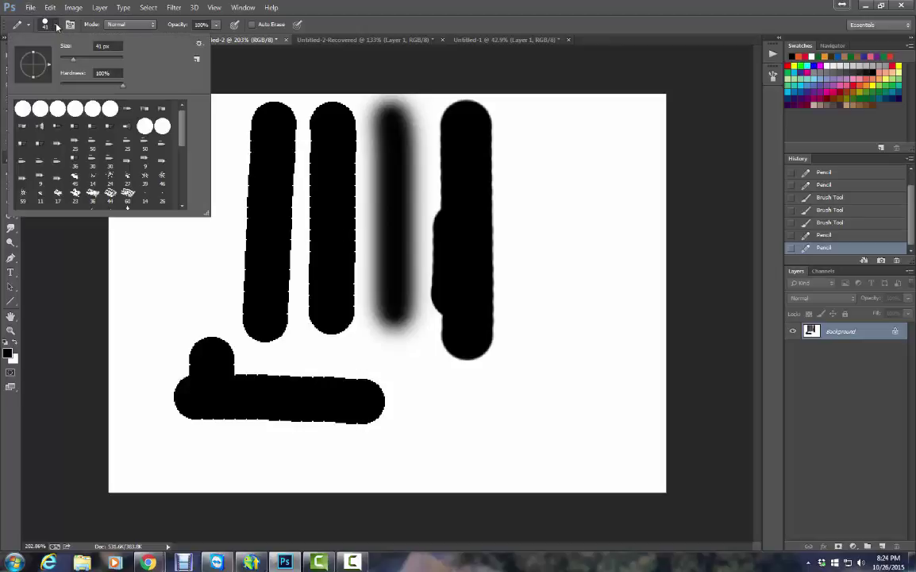
pyautogui.click(199, 45)
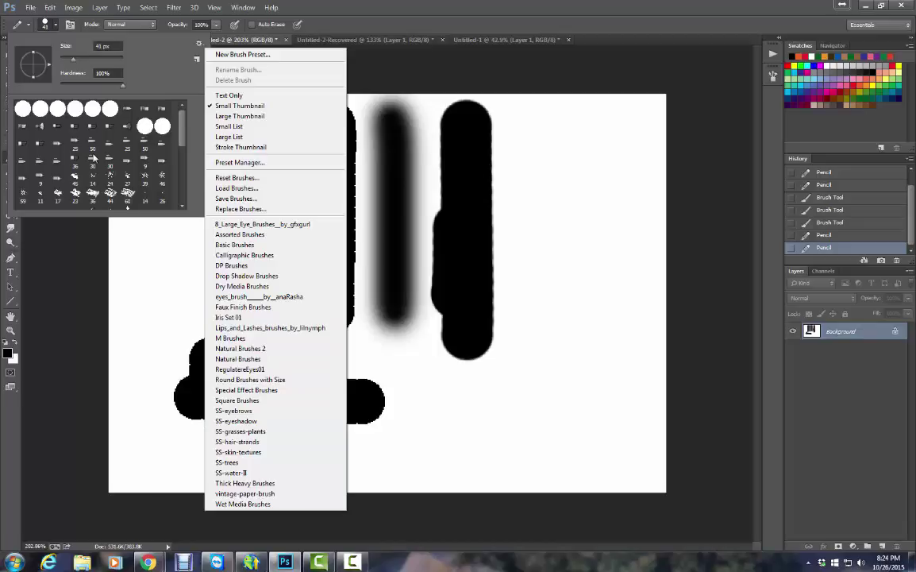
pyautogui.click(199, 45)
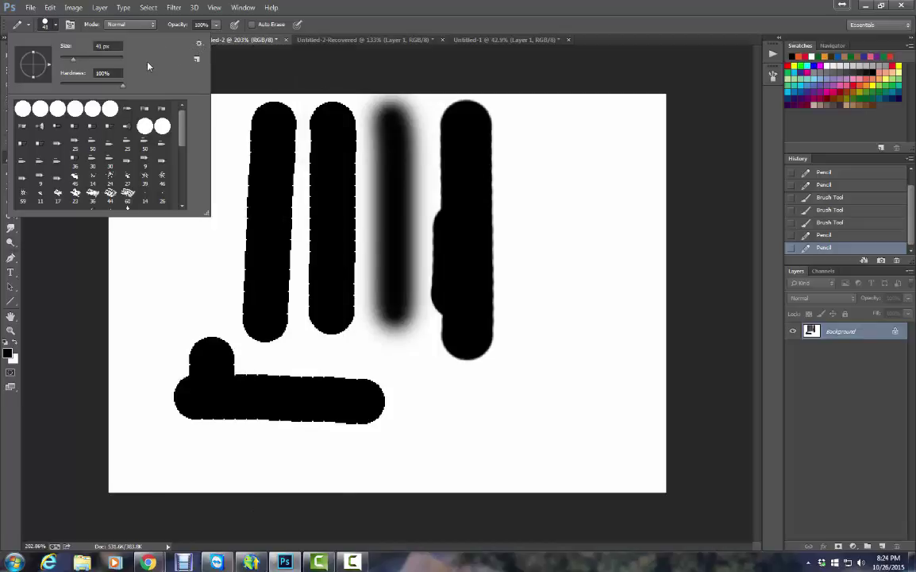
pyautogui.click(59, 251)
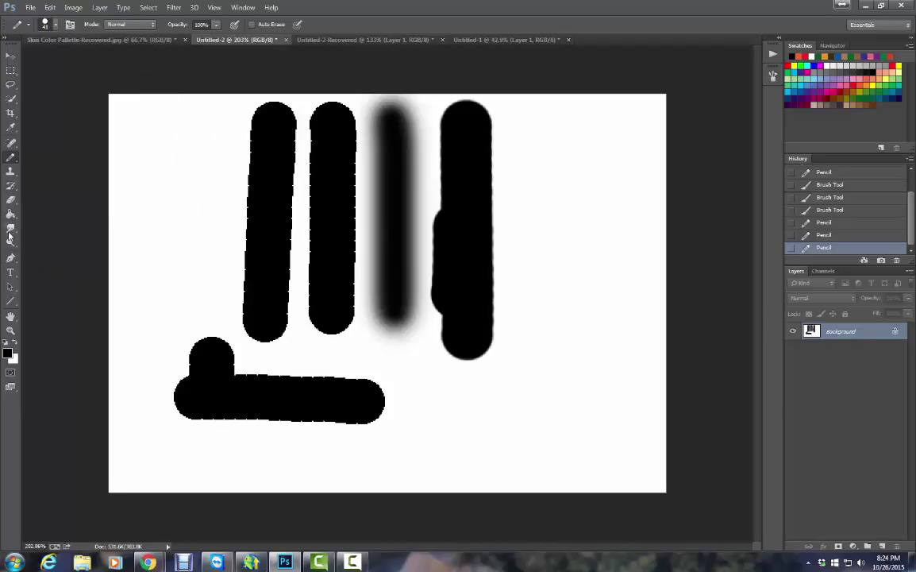
# - Switch to the Eraser and browse its brush tip presets and options menu
pyautogui.click(9, 202)
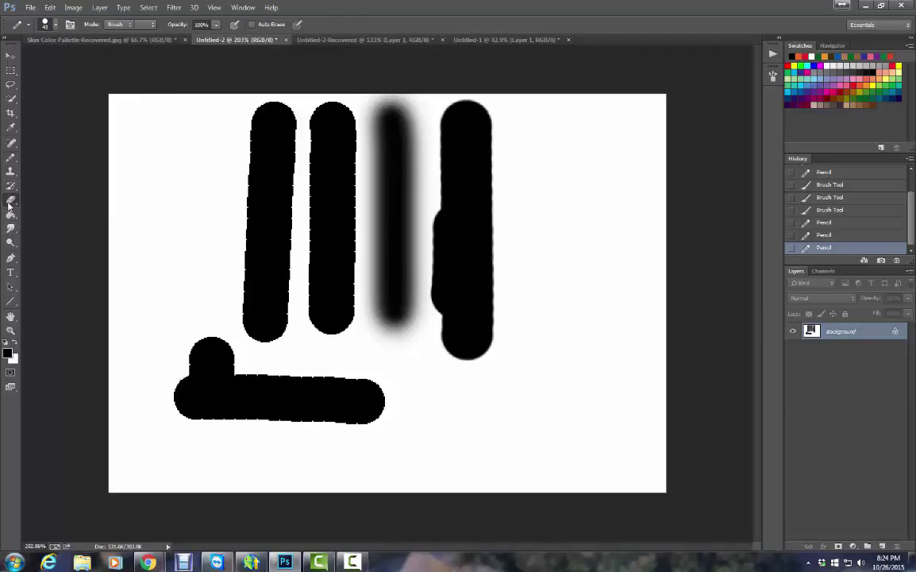
pyautogui.click(53, 25)
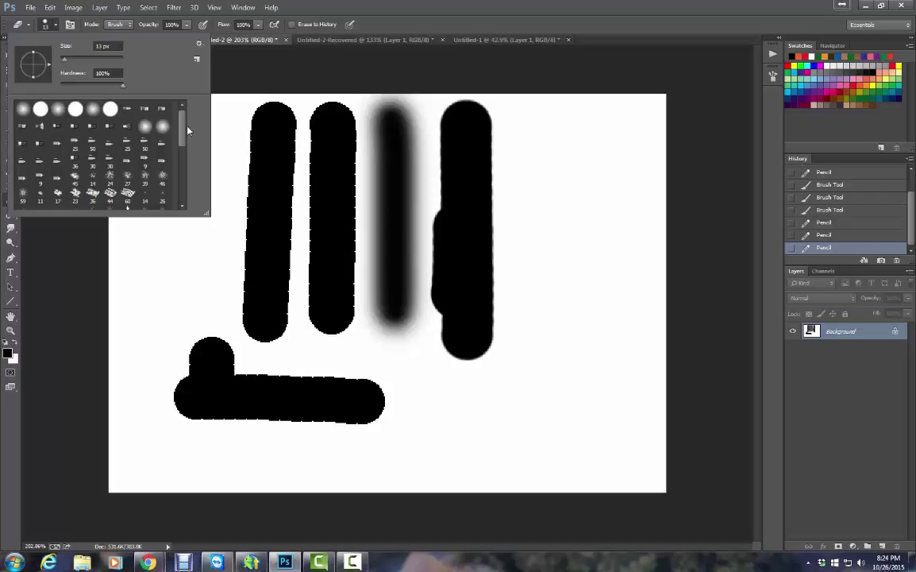
pyautogui.scroll(-6, 166, 174)
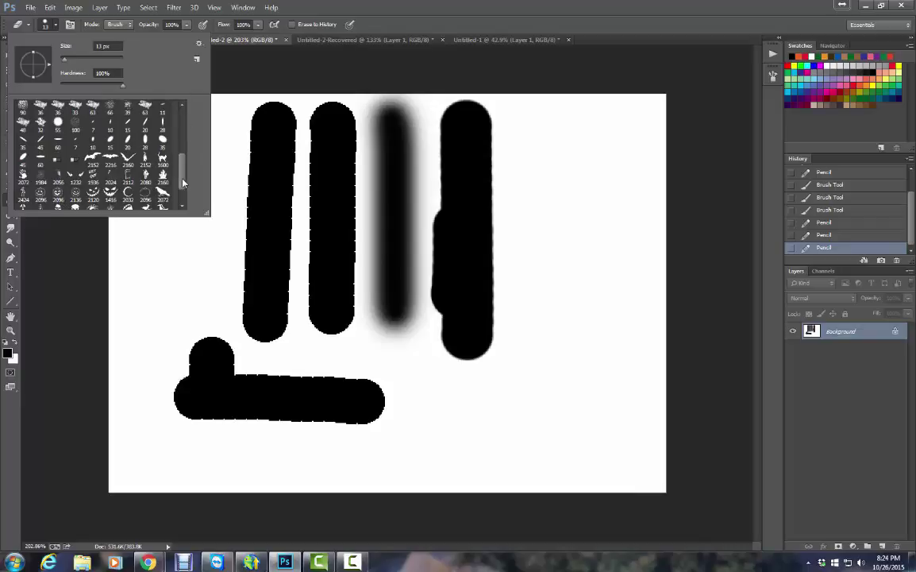
pyautogui.scroll(6, 167, 159)
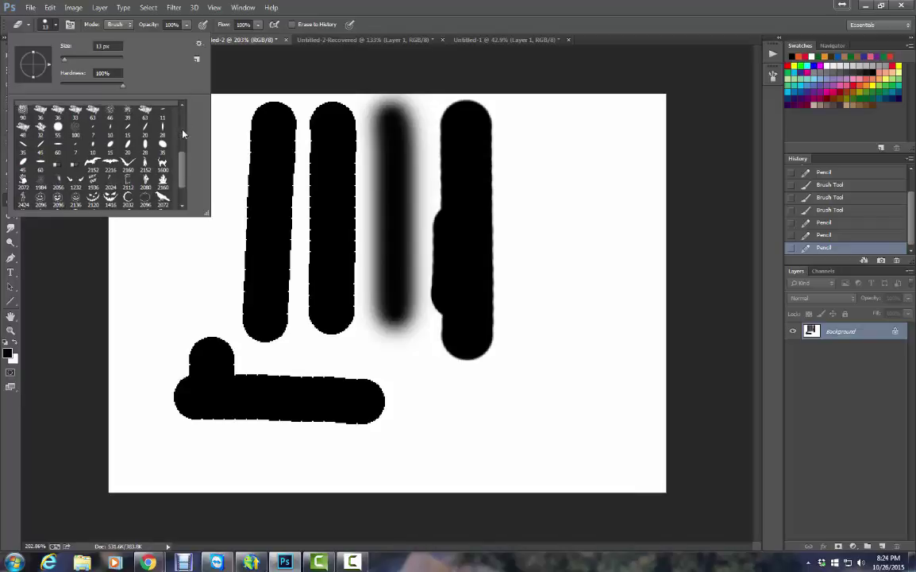
pyautogui.click(198, 44)
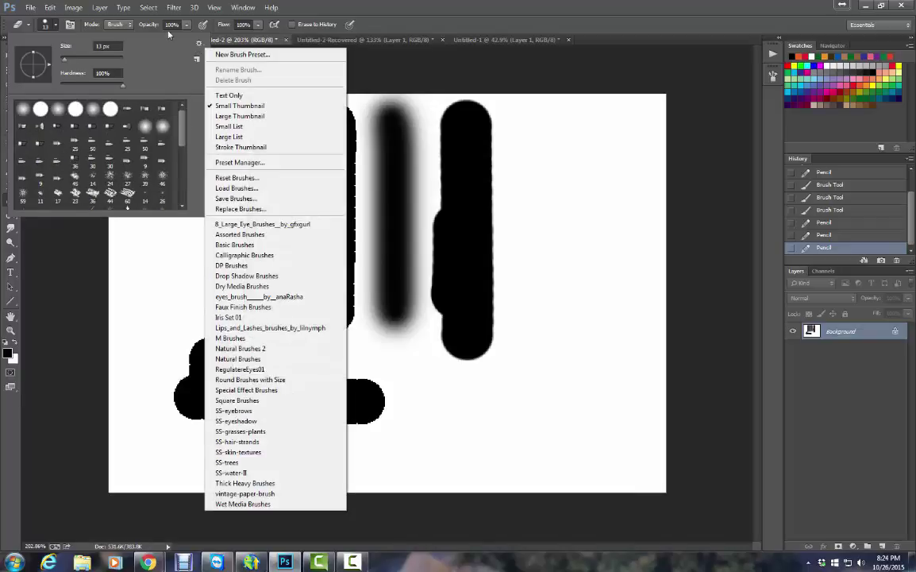
pyautogui.click(46, 26)
pyautogui.click(46, 26)
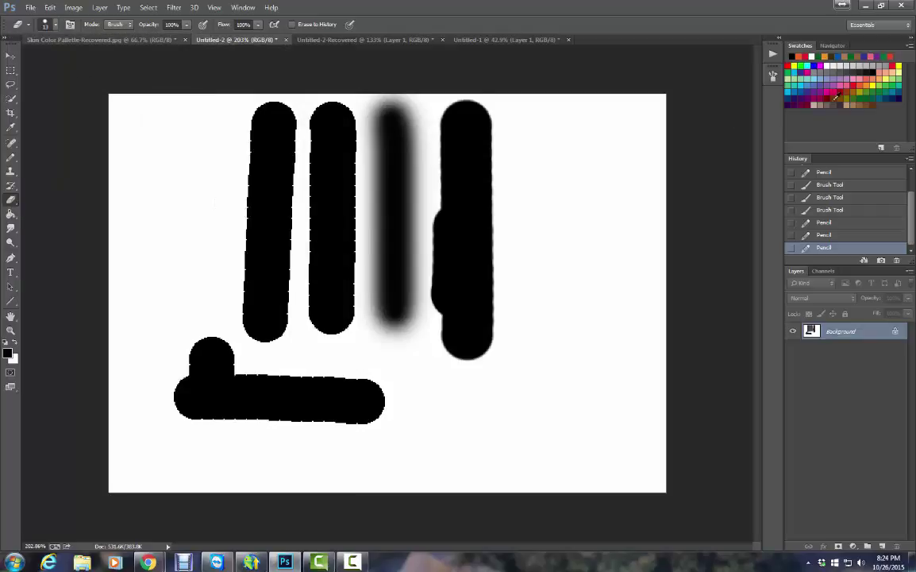
pyautogui.scroll(3, 832, 192)
# - Revert the practice canvas, choose the Color Replacement Tool, and switch to Untitled-2-Recovered
pyautogui.click(830, 172)
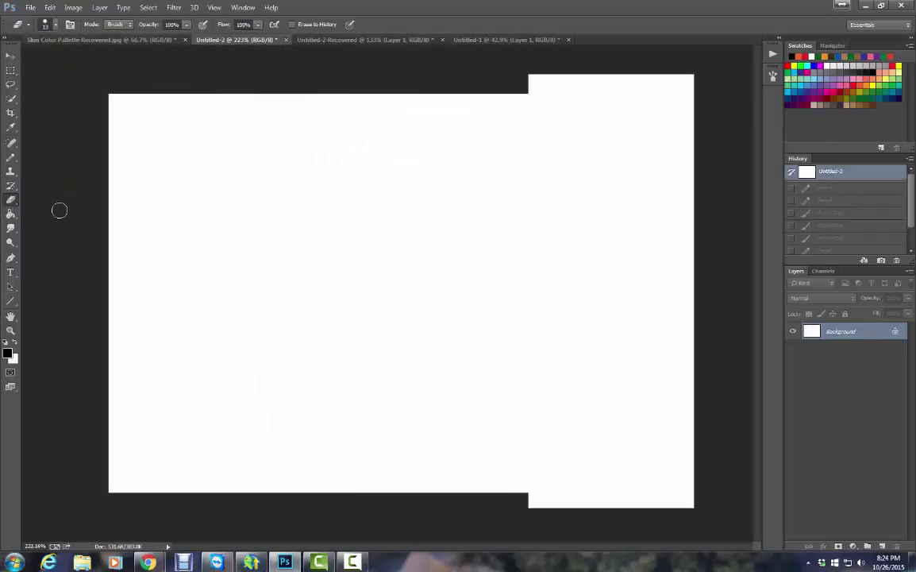
pyautogui.click(11, 159)
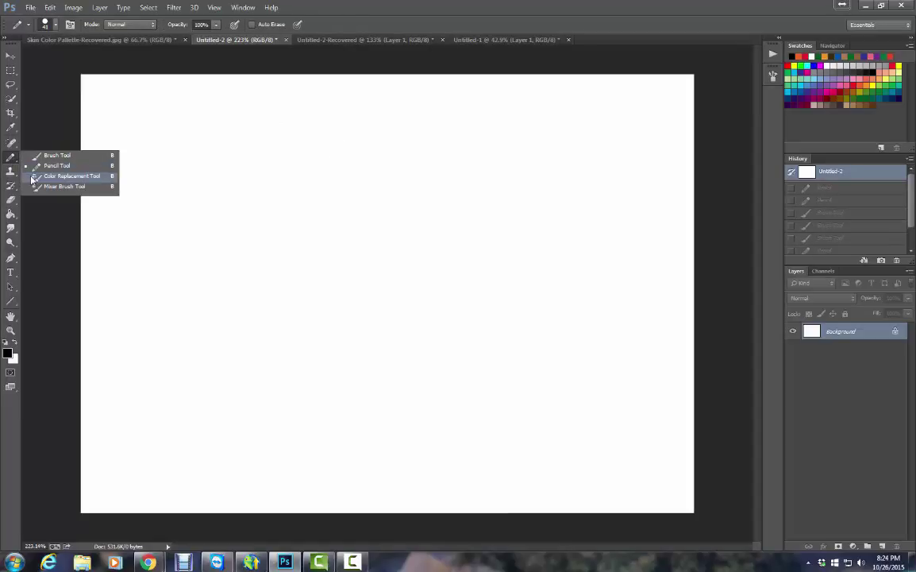
pyautogui.click(33, 176)
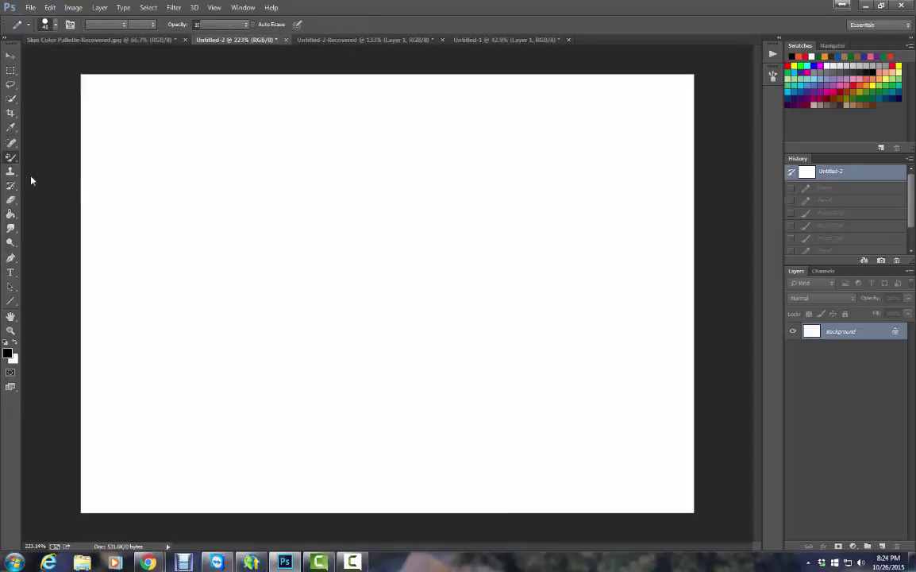
pyautogui.click(351, 40)
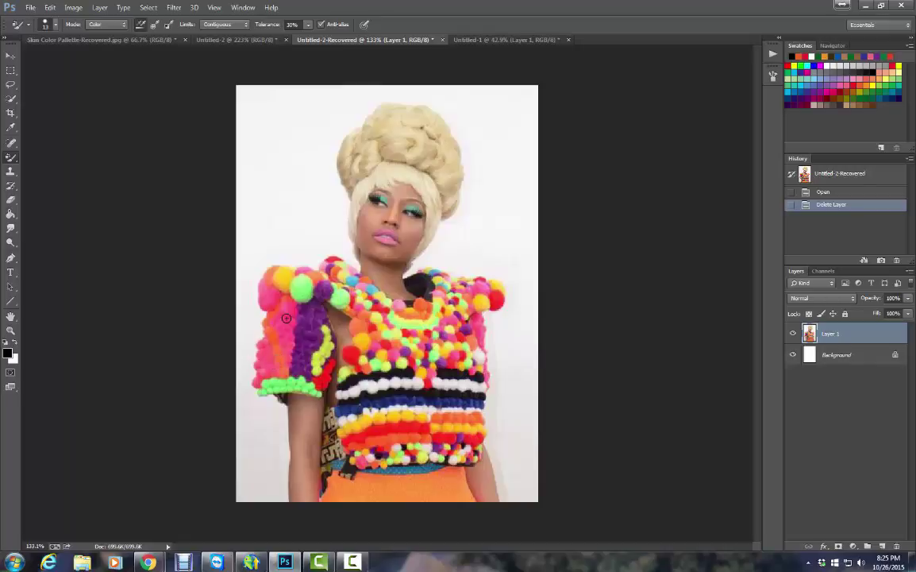
# - Zoom in and paint Dark Pea Green over the pink pom-poms on the left sleeve
pyautogui.scroll(2, 286, 318)
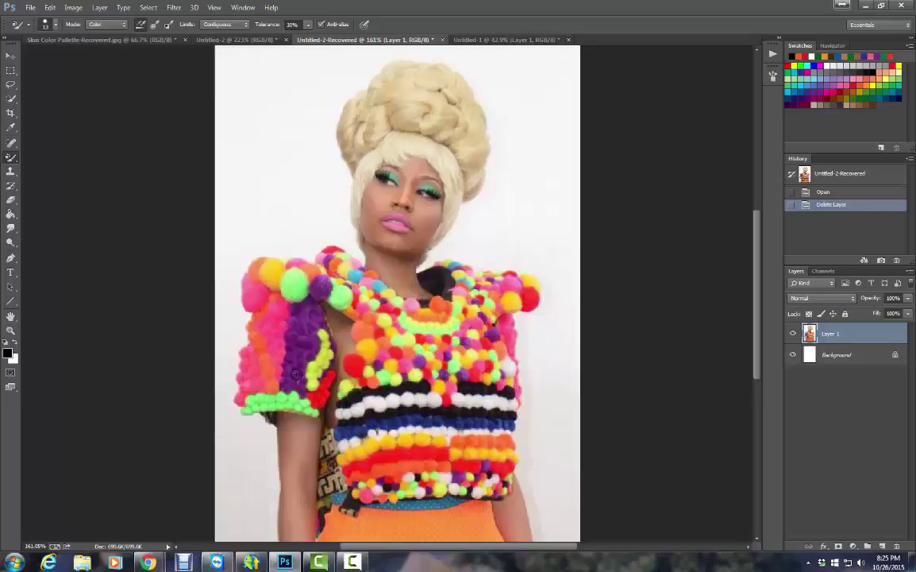
pyautogui.scroll(1, 288, 371)
pyautogui.scroll(1, 286, 371)
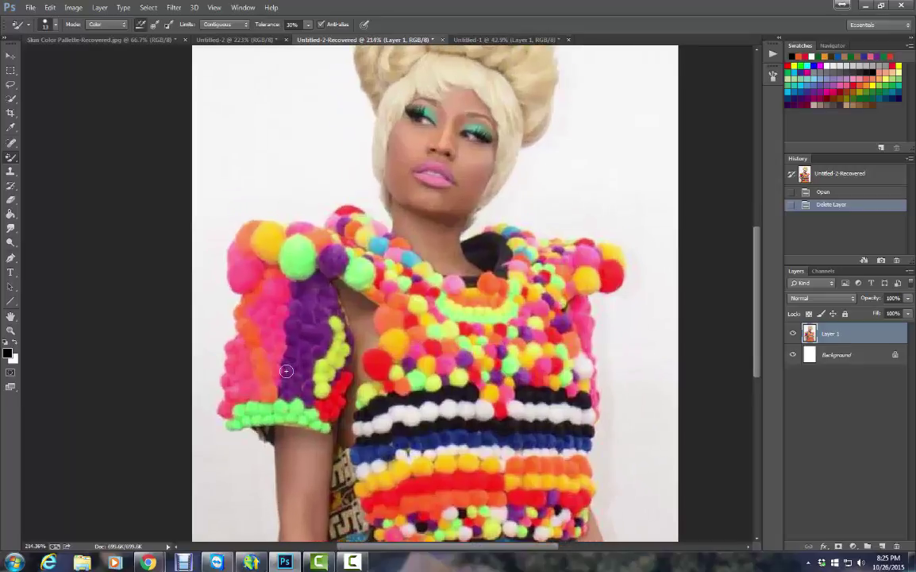
pyautogui.scroll(1, 349, 262)
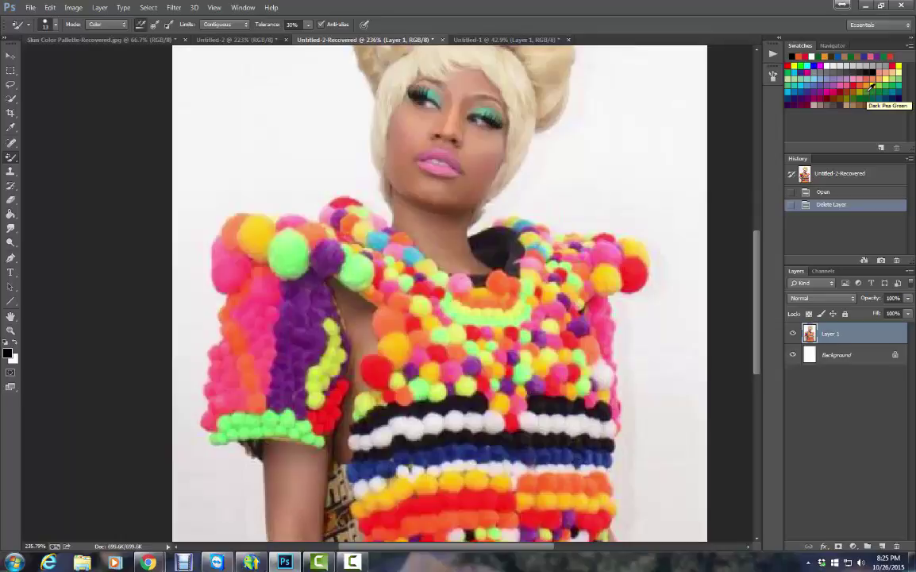
pyautogui.click(872, 87)
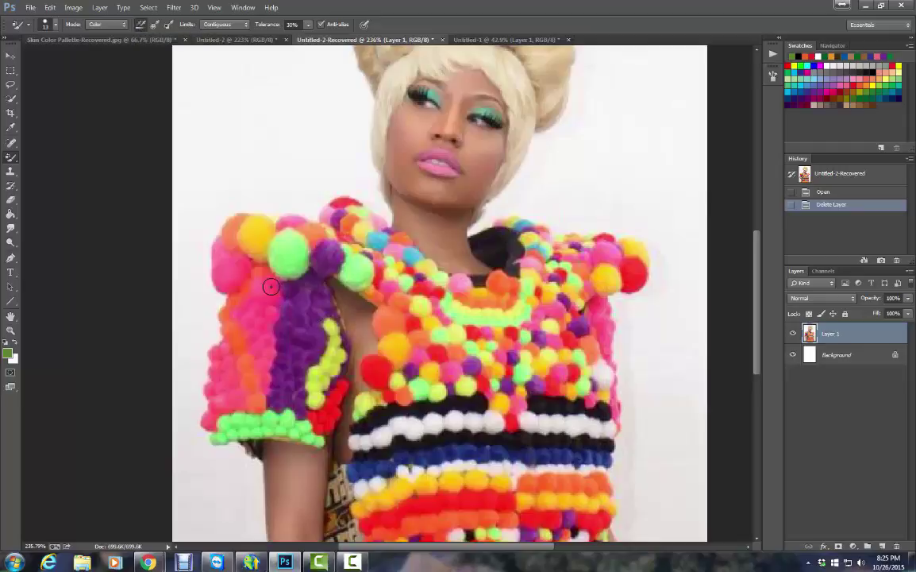
pyautogui.moveTo(271, 283)
pyautogui.mouseDown()
pyautogui.moveTo(264, 389)
pyautogui.moveTo(239, 311)
pyautogui.moveTo(255, 319)
pyautogui.moveTo(259, 282)
pyautogui.mouseUp()
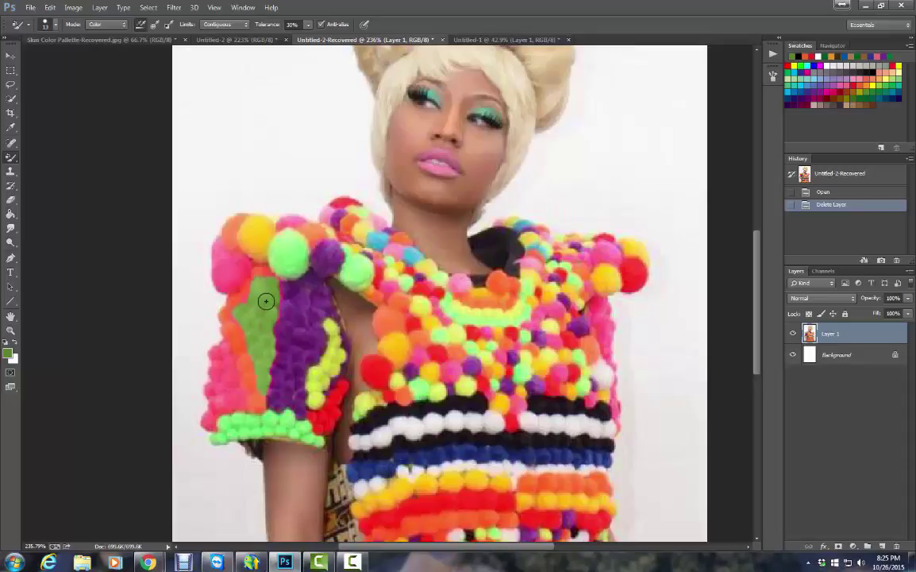
pyautogui.moveTo(266, 301)
pyautogui.mouseDown()
pyautogui.moveTo(247, 258)
pyautogui.moveTo(280, 297)
pyautogui.moveTo(271, 333)
pyautogui.moveTo(253, 317)
pyautogui.moveTo(264, 334)
pyautogui.mouseUp()
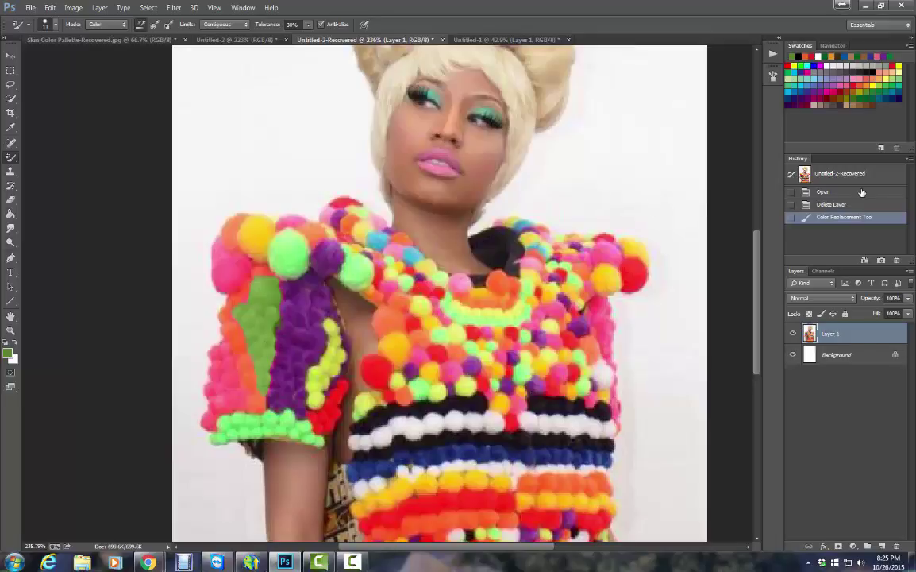
# - Revert to Open, set Sampling to Once, and try three test strokes on the sleeve before undoing them
pyautogui.click(860, 194)
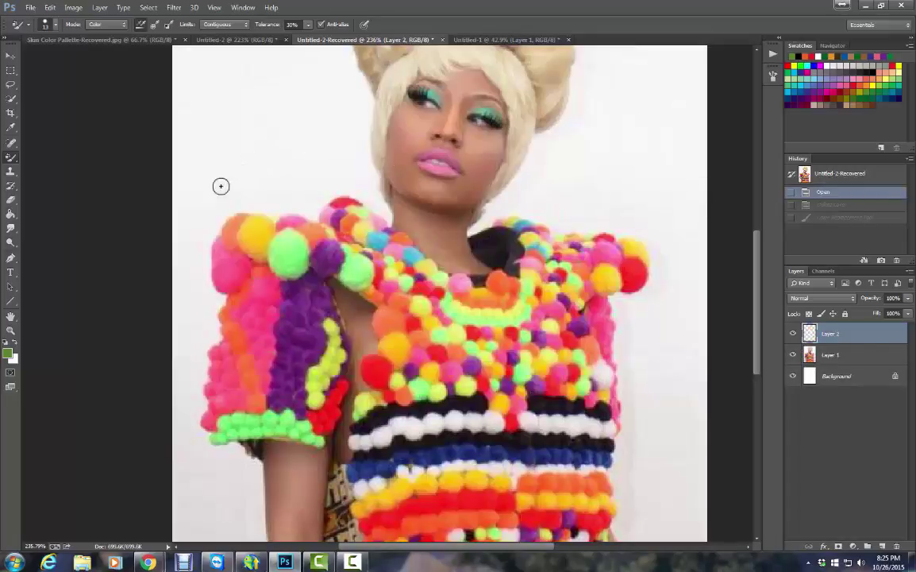
pyautogui.click(157, 26)
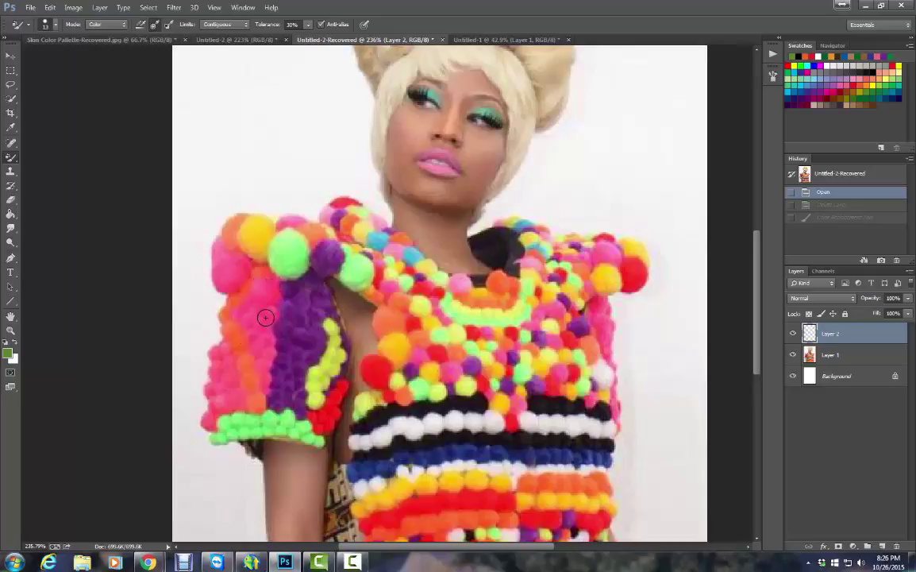
pyautogui.click(267, 306)
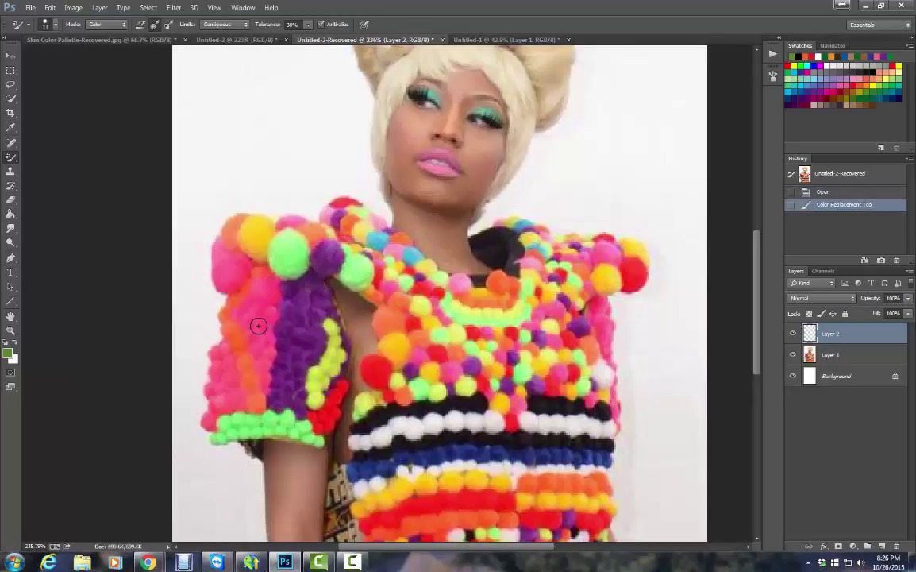
pyautogui.moveTo(266, 354); pyautogui.dragTo(241, 319)
pyautogui.moveTo(268, 371); pyautogui.dragTo(240, 308)
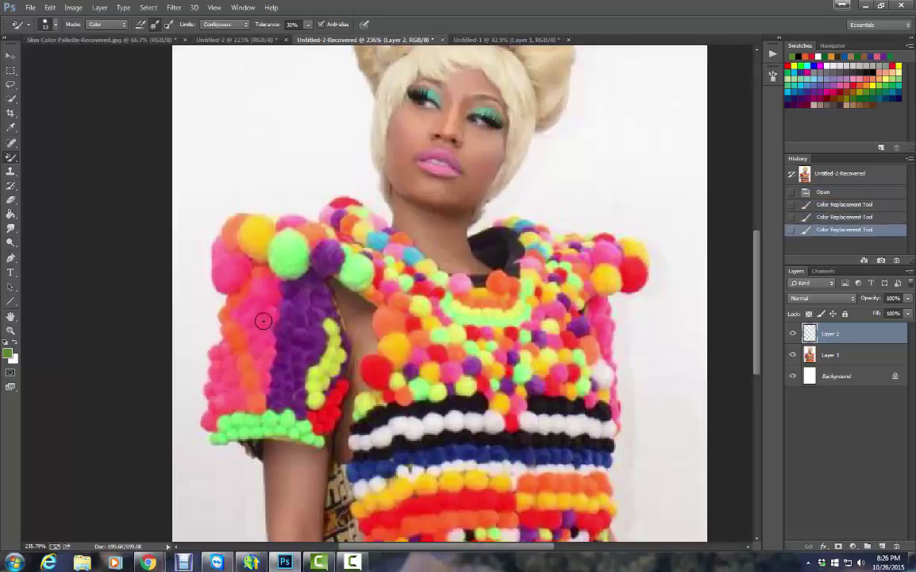
pyautogui.click(833, 193)
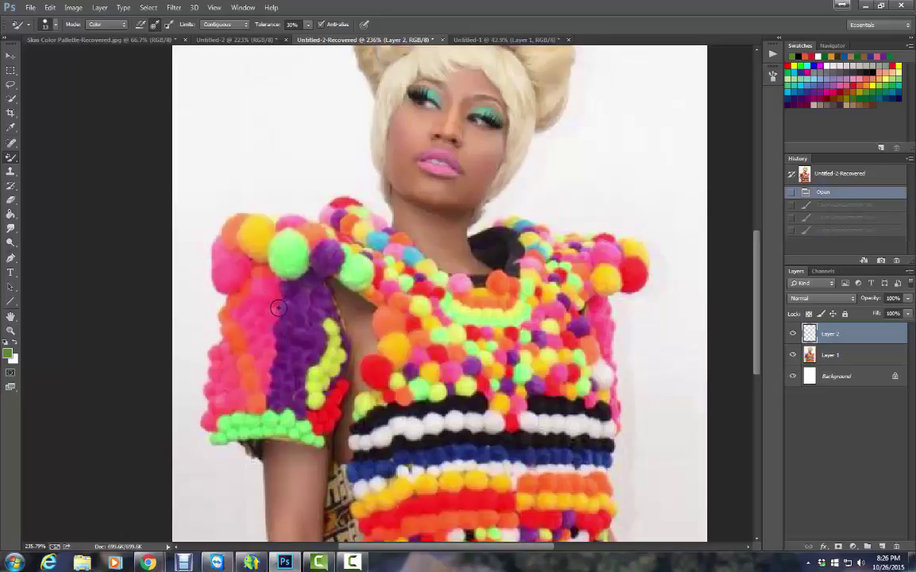
# - Paint two more brief sleeve strokes, reverting to the original snapshot after each
pyautogui.moveTo(270, 352); pyautogui.dragTo(244, 317)
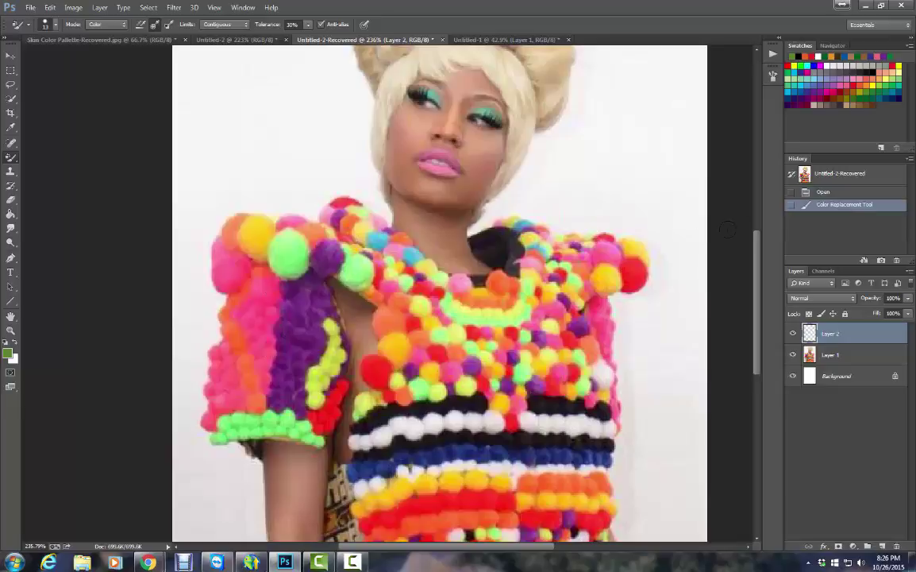
pyautogui.click(812, 189)
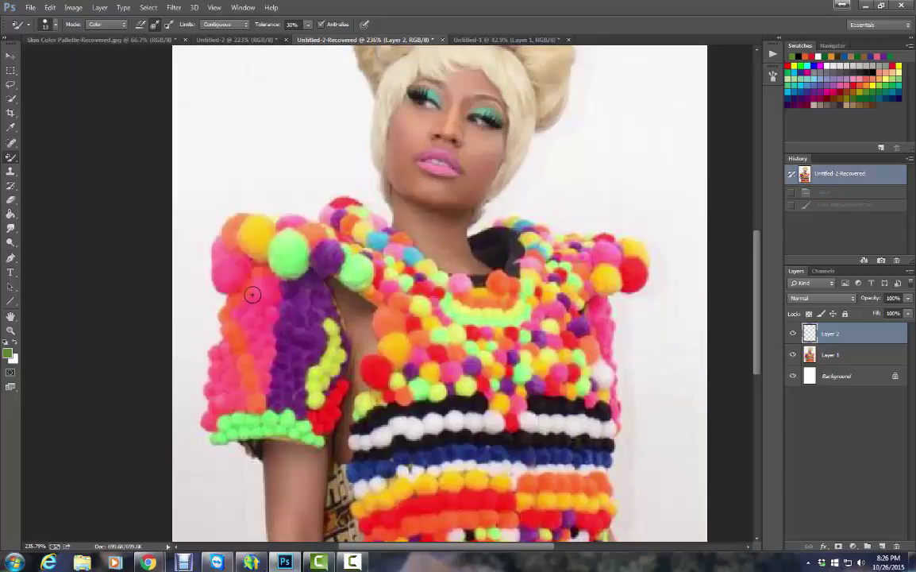
pyautogui.moveTo(262, 326); pyautogui.dragTo(236, 298)
pyautogui.click(826, 173)
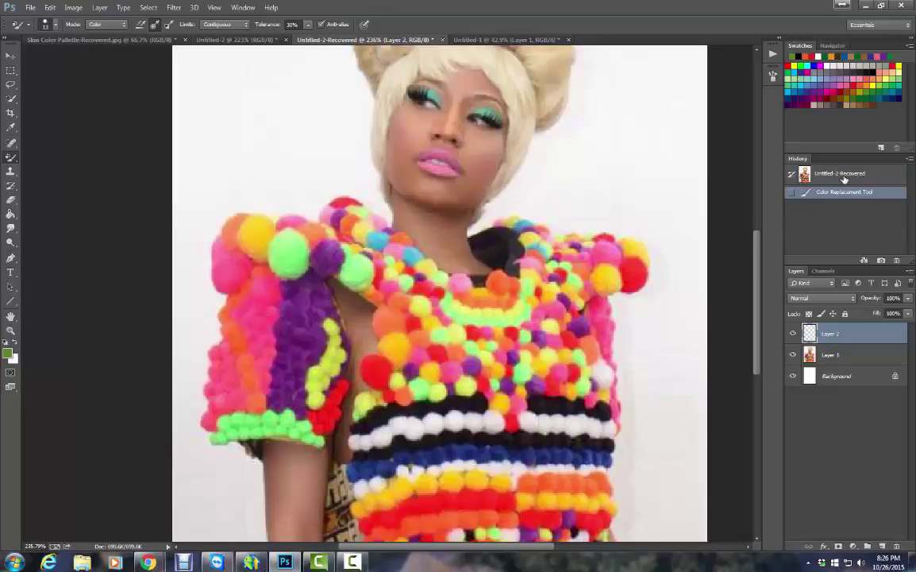
# - Swap colours and sample the sleeve's hot pink fe4272 as the foreground colour in the Color Picker
pyautogui.click(169, 26)
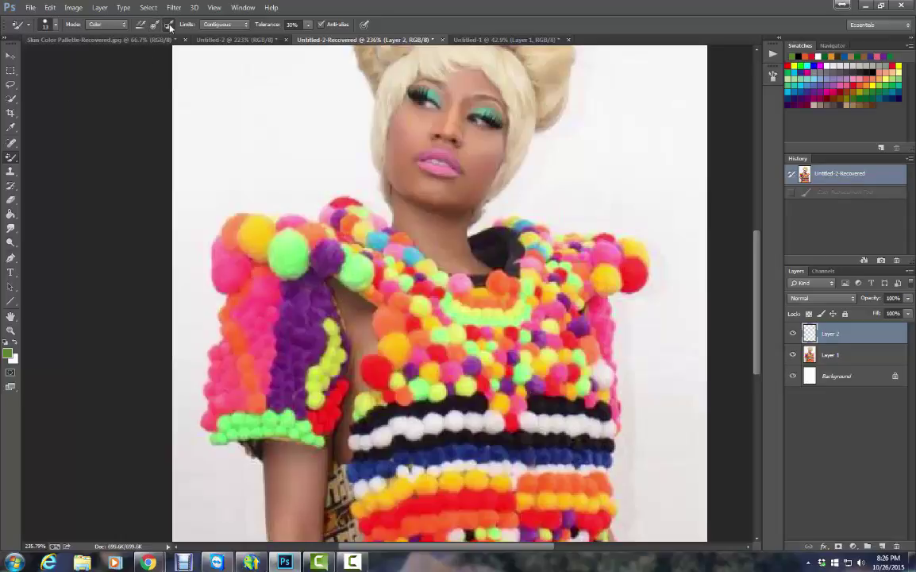
pyautogui.click(16, 344)
pyautogui.click(7, 351)
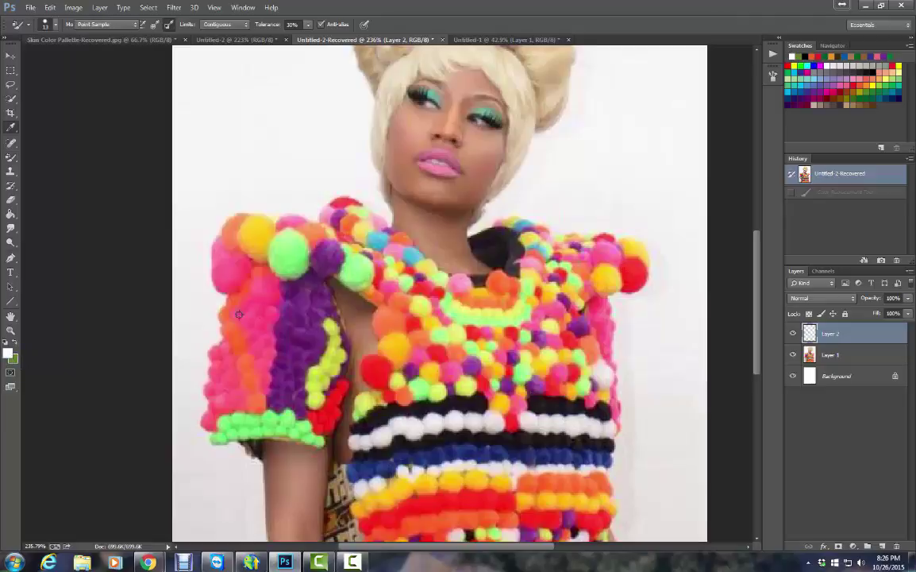
pyautogui.click(236, 292)
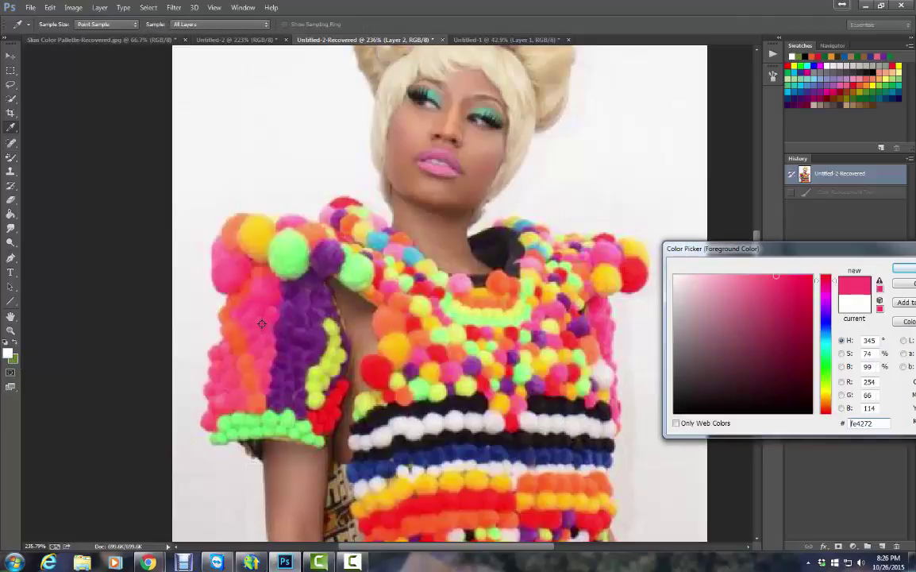
pyautogui.click(903, 270)
pyautogui.press('b')
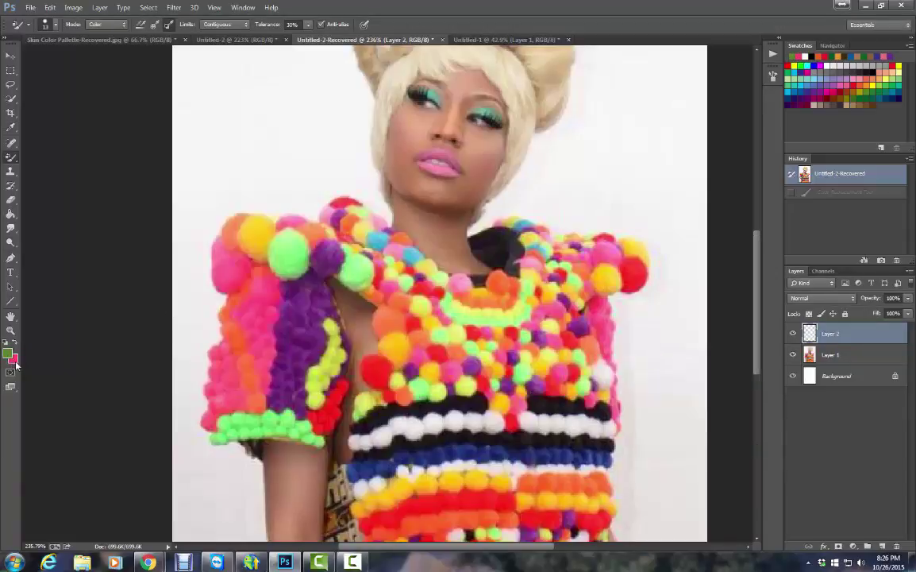
# - Select Layer 1 and paint a green Color Replacement patch over the pink sleeve pom-poms
pyautogui.moveTo(243, 279)
pyautogui.mouseDown()
pyautogui.moveTo(243, 256)
pyautogui.moveTo(273, 303)
pyautogui.mouseUp()
pyautogui.hotkey('ctrl', 'z')
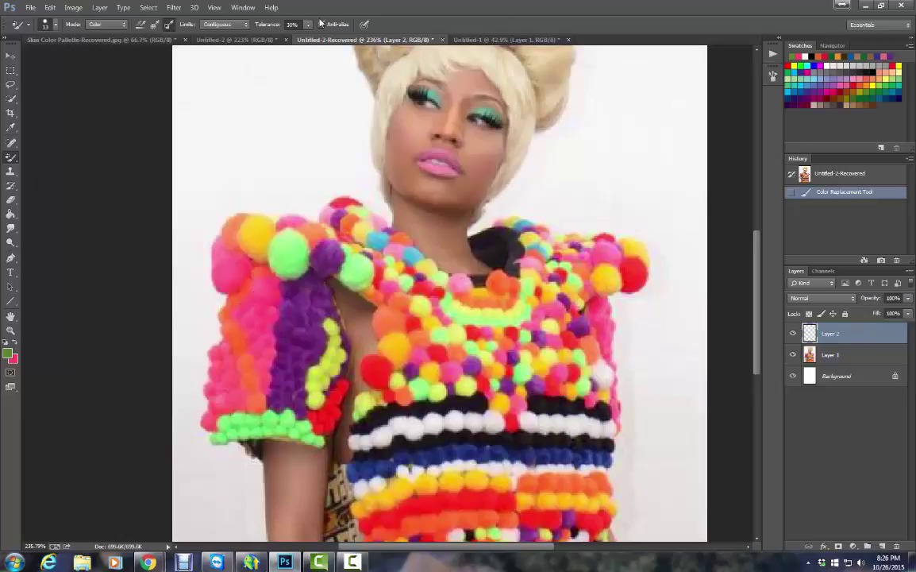
pyautogui.click(847, 361)
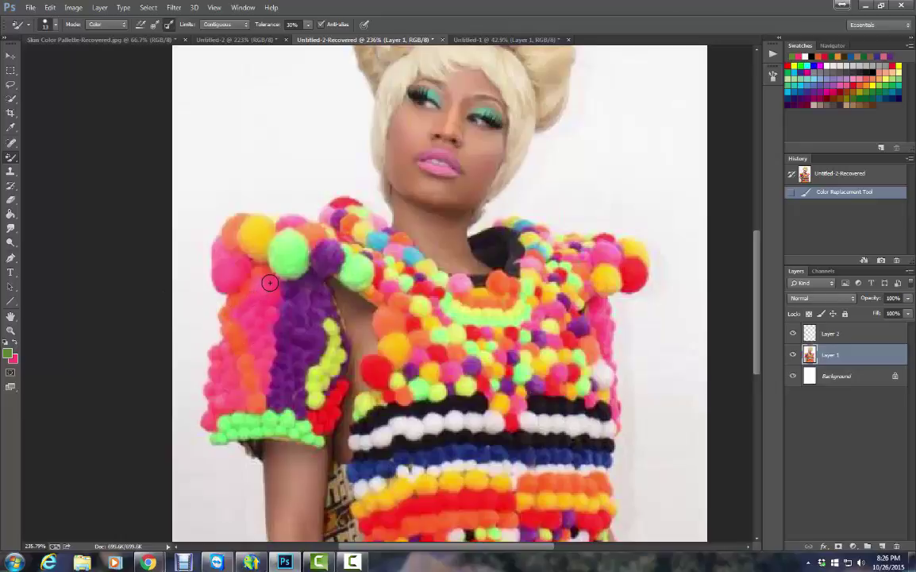
pyautogui.moveTo(270, 282)
pyautogui.mouseDown()
pyautogui.moveTo(270, 301)
pyautogui.moveTo(253, 278)
pyautogui.moveTo(243, 297)
pyautogui.moveTo(260, 360)
pyautogui.moveTo(240, 343)
pyautogui.moveTo(238, 354)
pyautogui.moveTo(242, 317)
pyautogui.moveTo(269, 352)
pyautogui.moveTo(243, 290)
pyautogui.moveTo(247, 277)
pyautogui.moveTo(240, 306)
pyautogui.moveTo(266, 305)
pyautogui.moveTo(232, 288)
pyautogui.moveTo(253, 258)
pyautogui.moveTo(270, 271)
pyautogui.moveTo(252, 289)
pyautogui.moveTo(266, 312)
pyautogui.moveTo(246, 311)
pyautogui.moveTo(276, 326)
pyautogui.moveTo(244, 324)
pyautogui.moveTo(241, 350)
pyautogui.moveTo(216, 270)
pyautogui.moveTo(248, 253)
pyautogui.moveTo(247, 293)
pyautogui.moveTo(302, 342)
pyautogui.mouseUp()
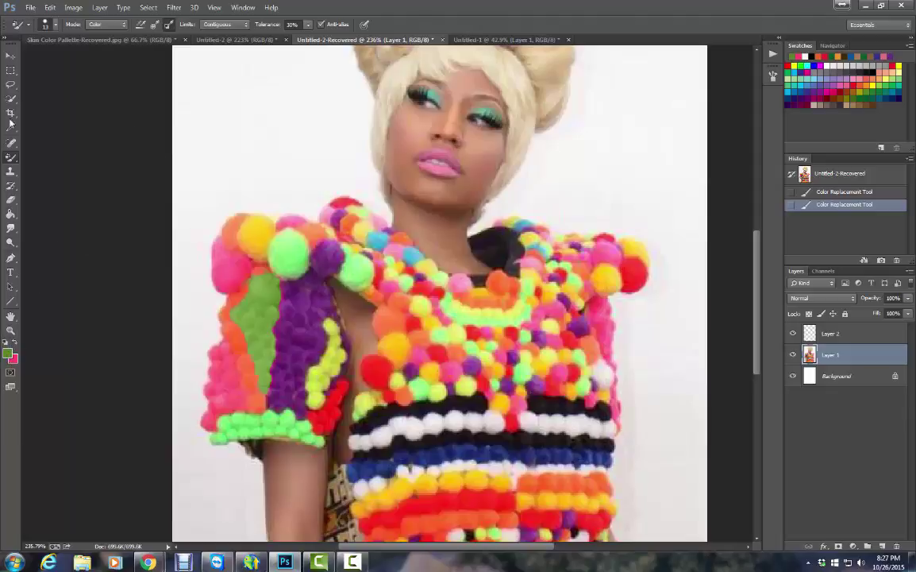
# - Switch to the Mixer Brush Tool and bring the barn photo document forward, zoomed in
pyautogui.click(9, 157)
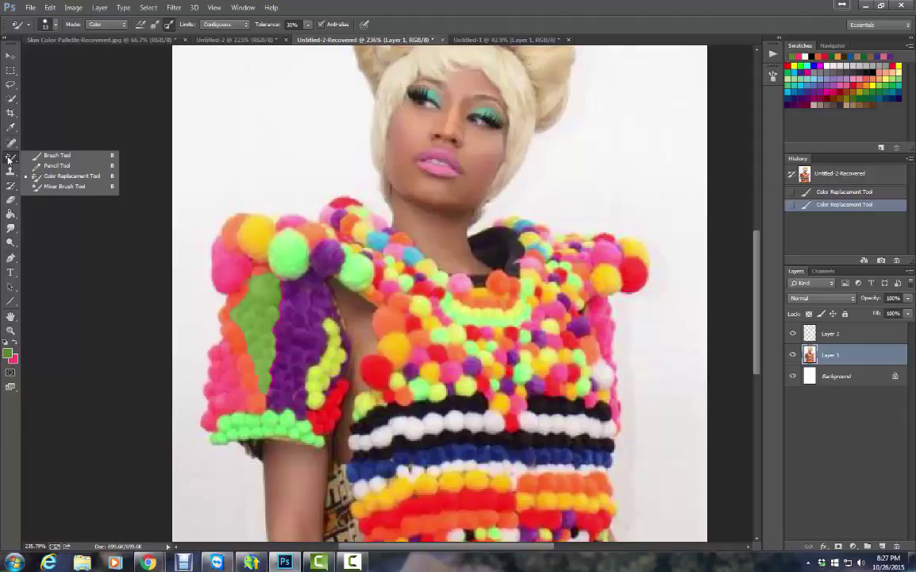
pyautogui.click(76, 187)
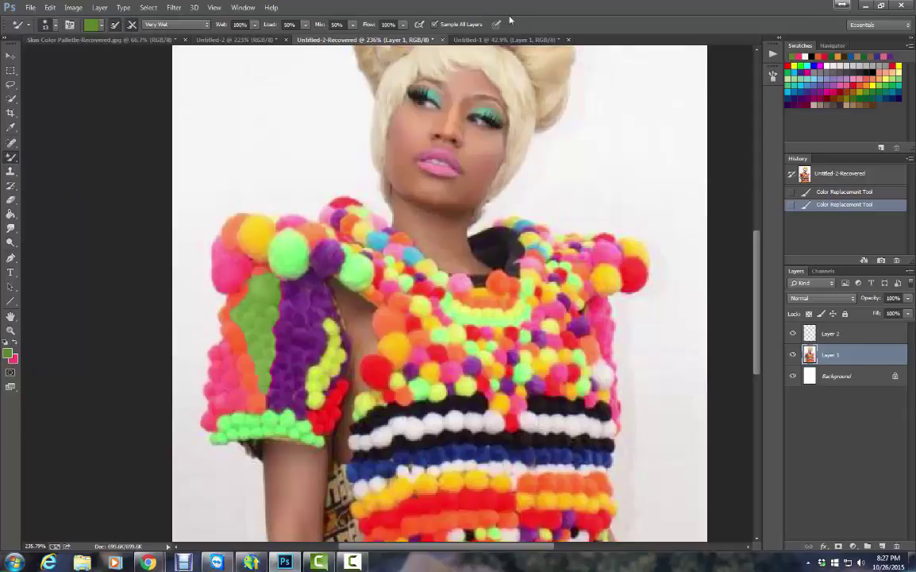
pyautogui.click(496, 40)
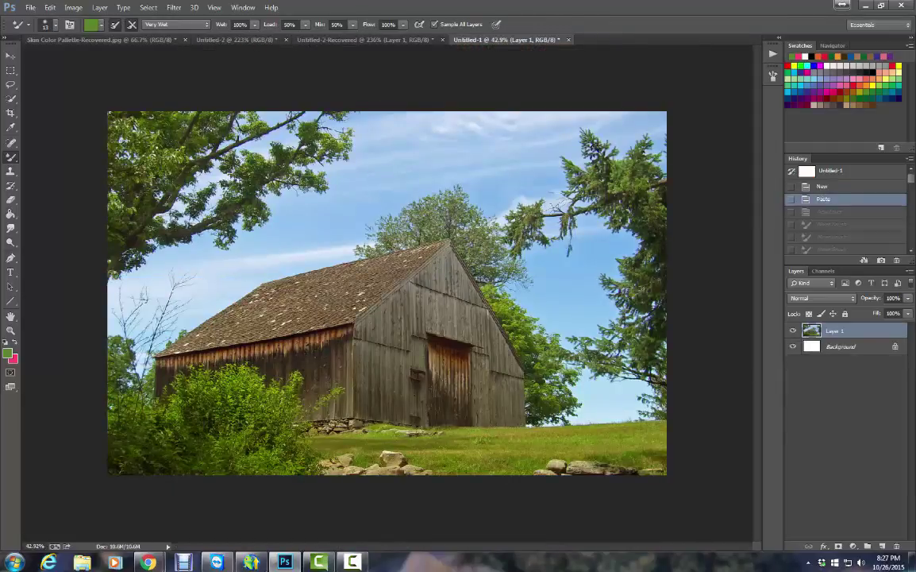
pyautogui.hotkey('ctrl', '+')
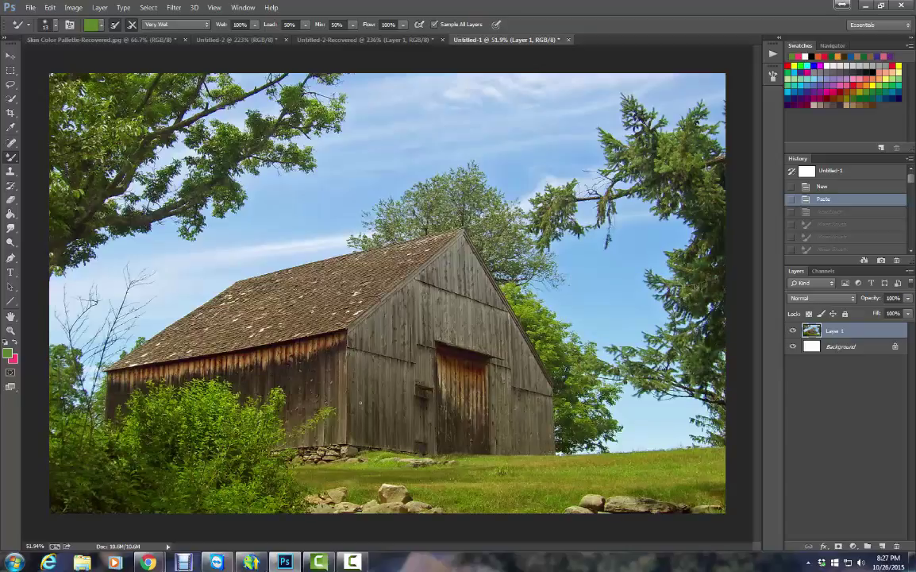
pyautogui.scroll(3, 371, 401)
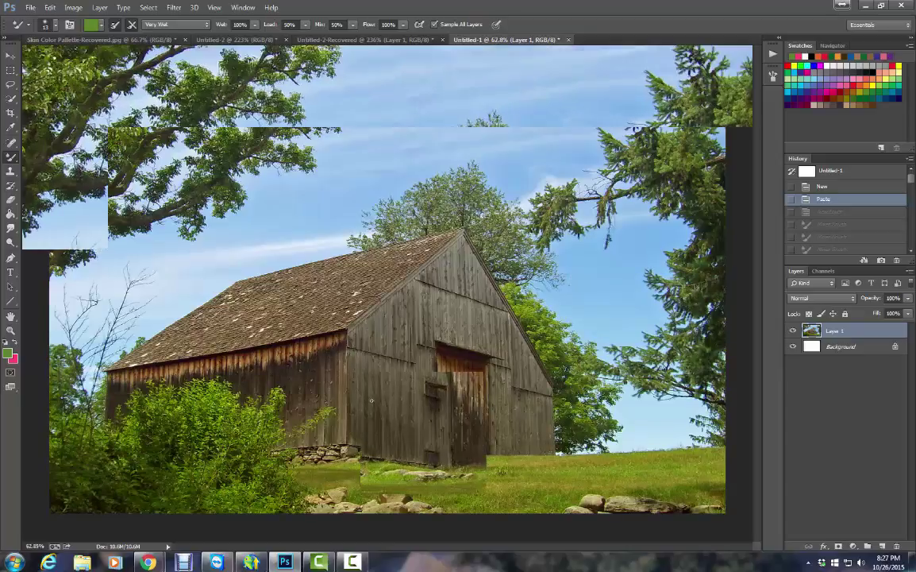
pyautogui.scroll(2, 371, 401)
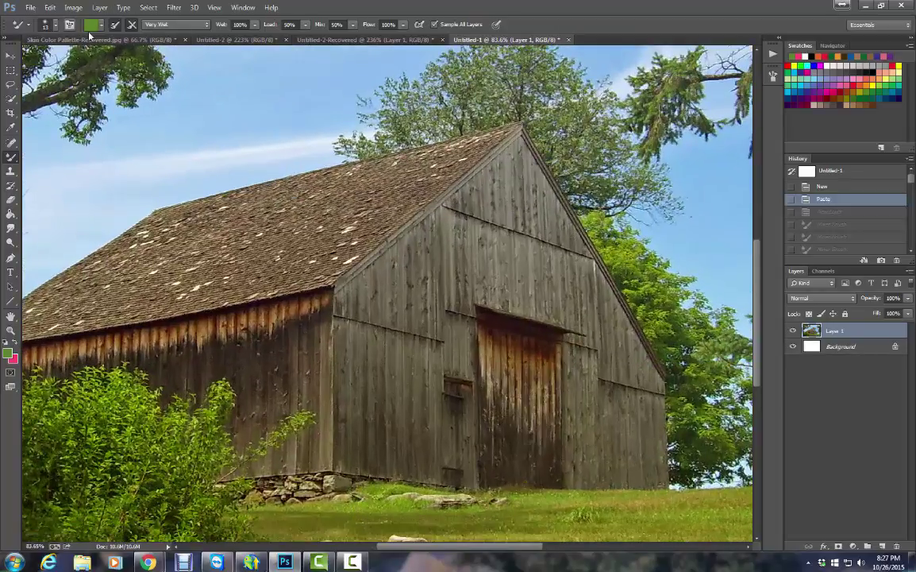
# - Choose a bristle tip for the mixer brush and enlarge it to 45 px
pyautogui.click(48, 25)
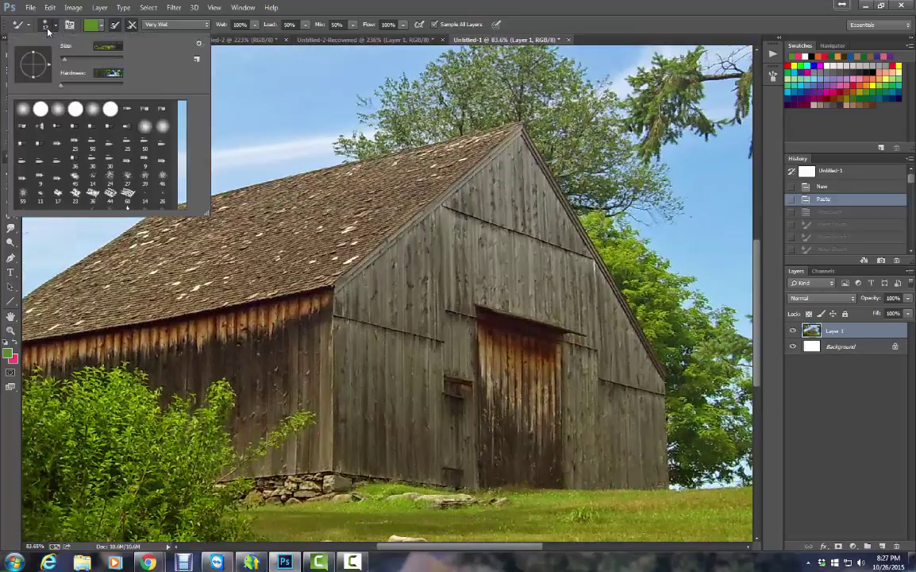
pyautogui.click(128, 110)
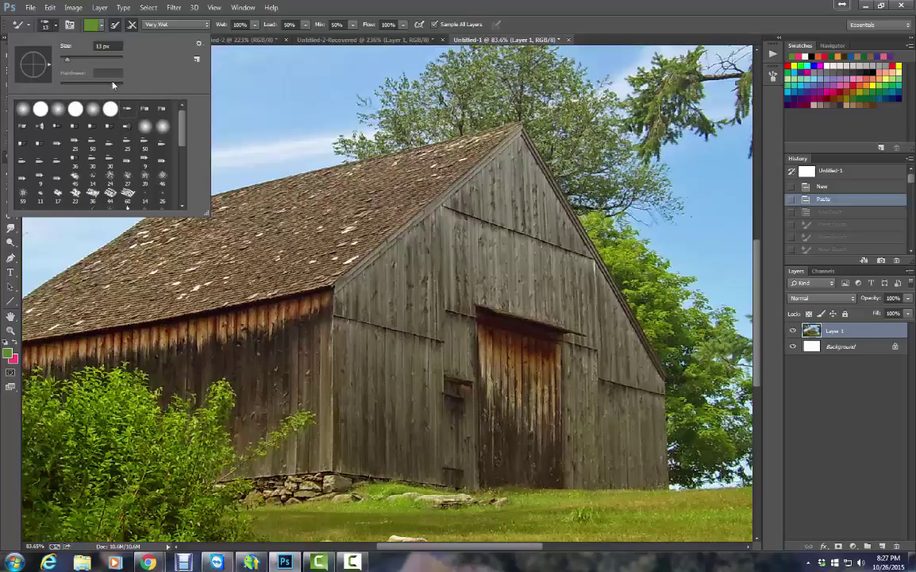
pyautogui.click(84, 59)
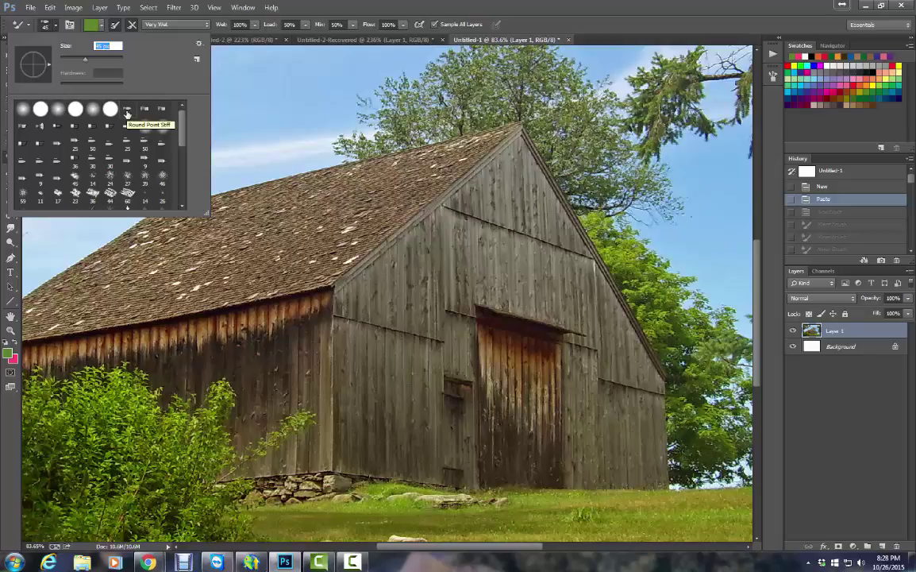
# - In the Brush panel, lower the bristle stiffness slightly and set the tip angle to -13°
pyautogui.click(773, 77)
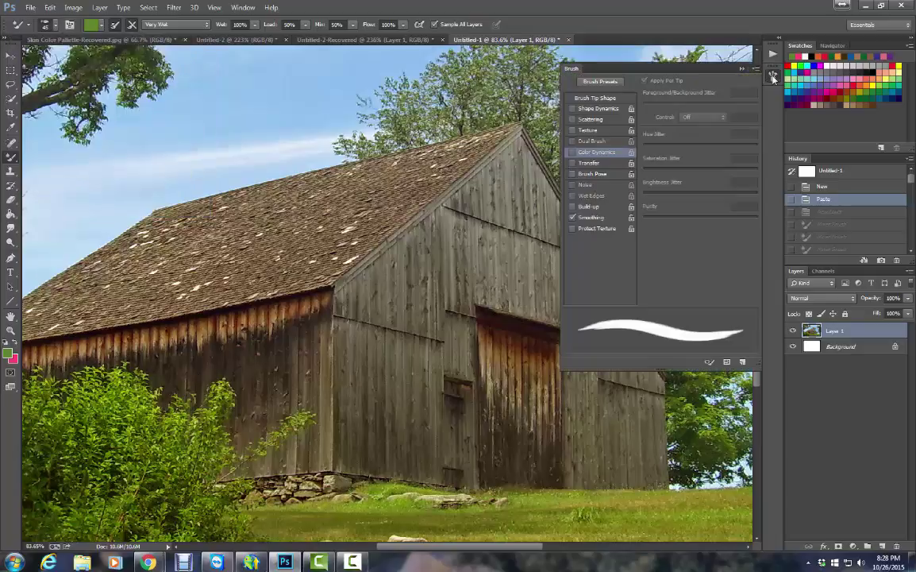
pyautogui.click(605, 99)
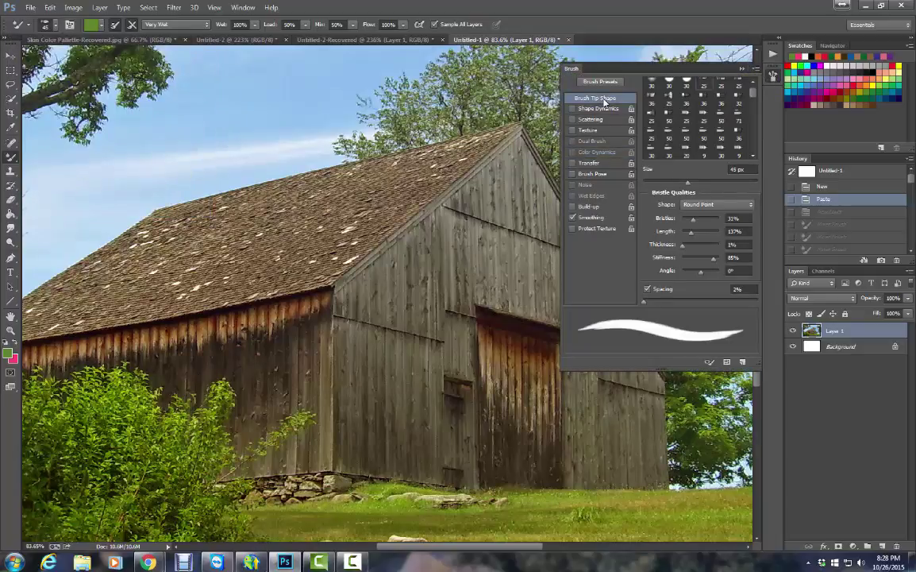
pyautogui.moveTo(713, 260); pyautogui.dragTo(701, 262)
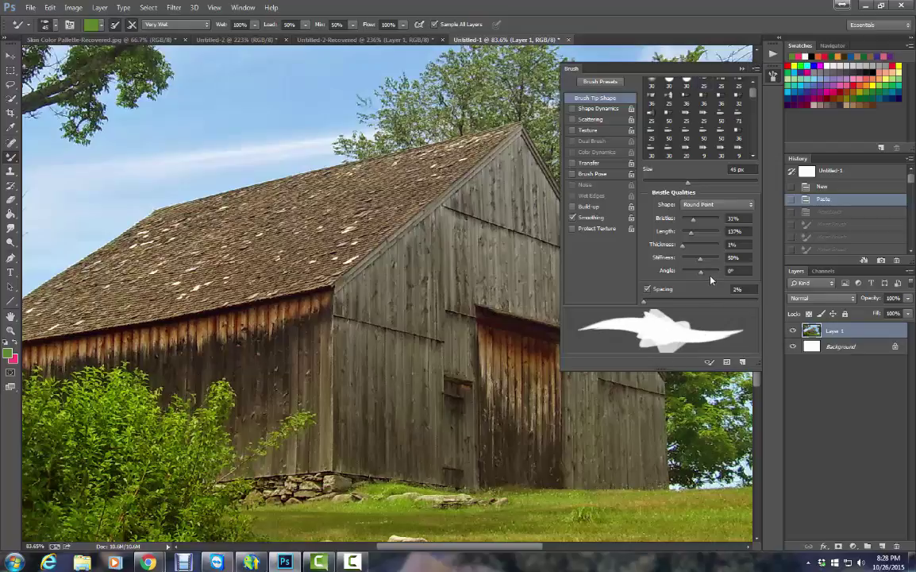
pyautogui.moveTo(704, 276); pyautogui.dragTo(699, 272)
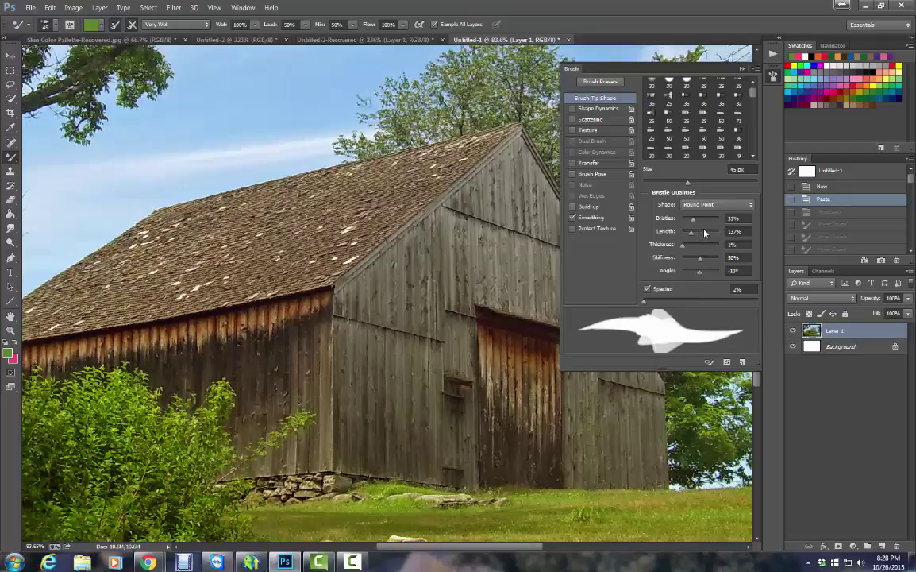
pyautogui.click(773, 76)
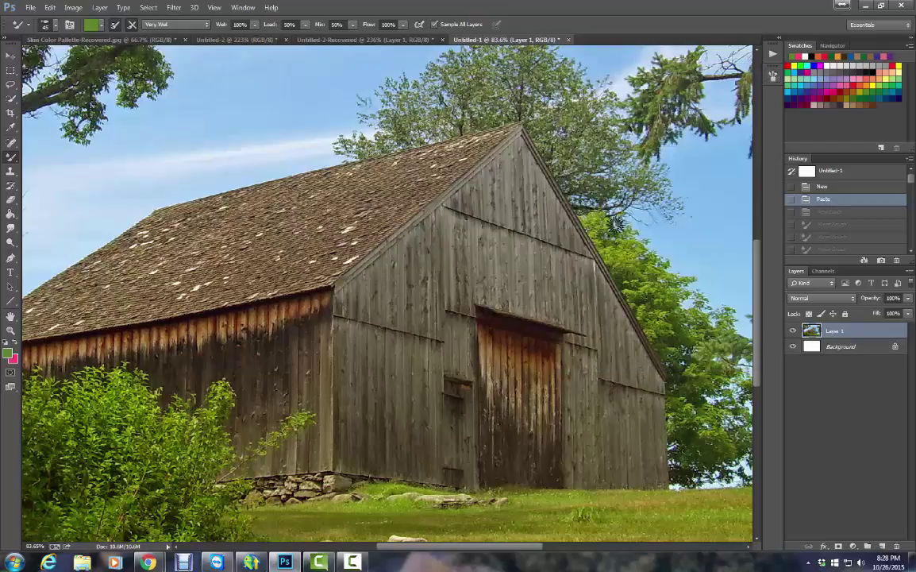
# - Dab and smear mixer-brush strokes across the barn's gable wall and down its left corner
pyautogui.click(342, 327)
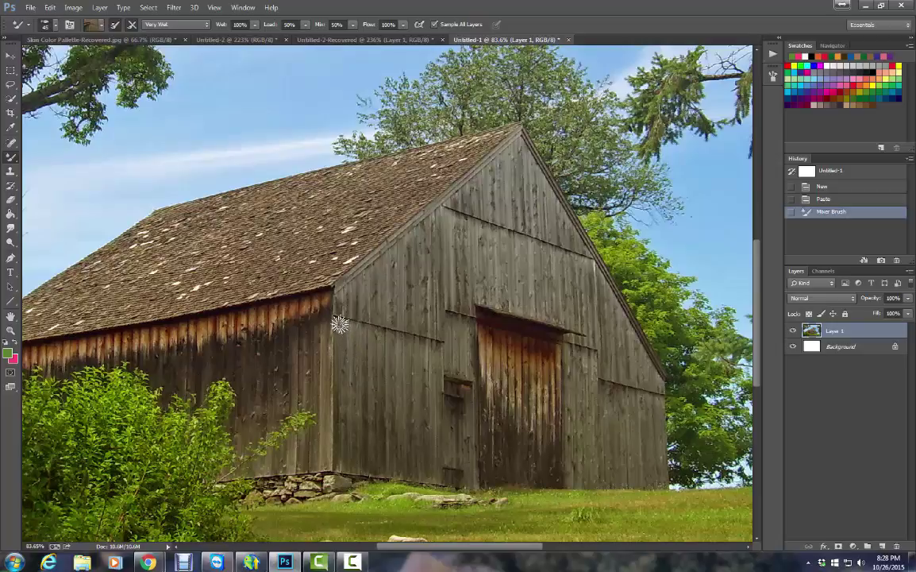
pyautogui.click(340, 324)
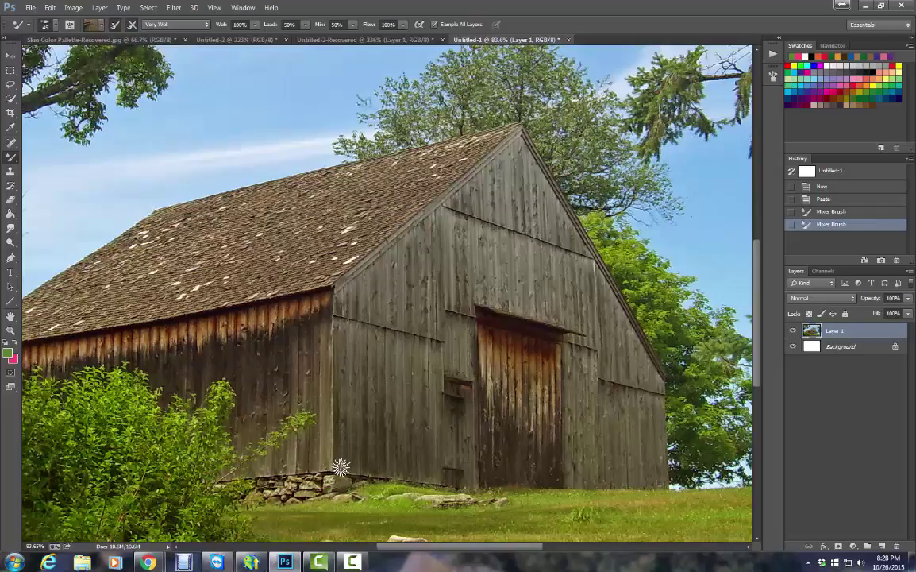
pyautogui.moveTo(304, 293); pyautogui.dragTo(306, 421)
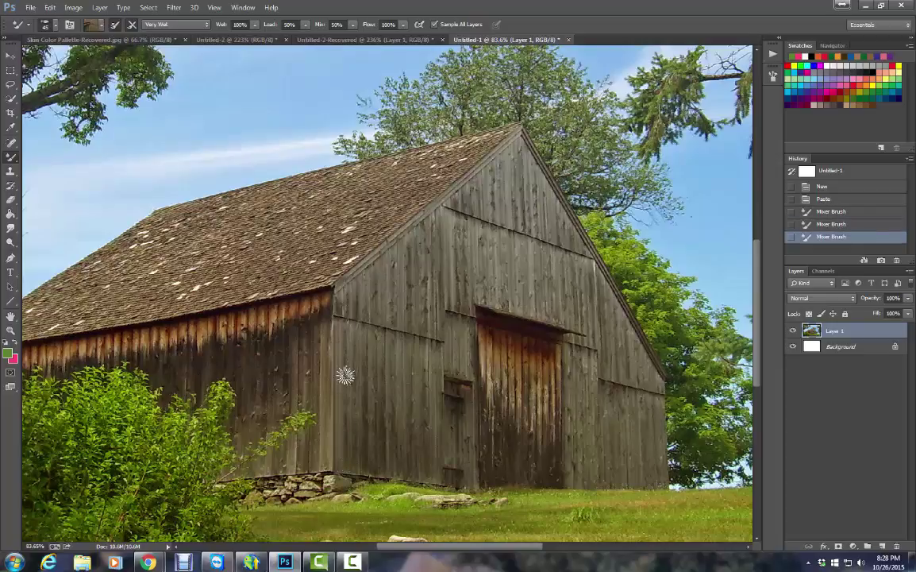
pyautogui.click(351, 327)
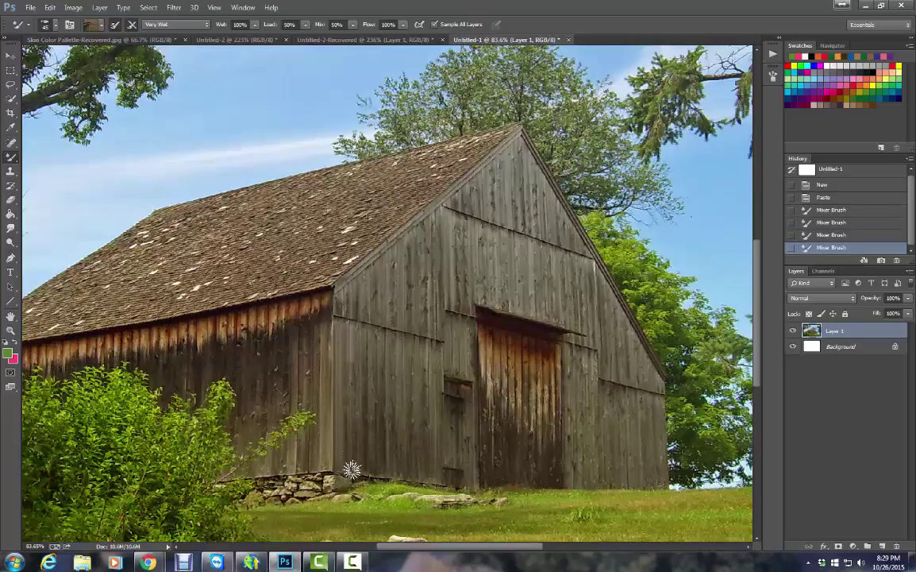
pyautogui.click(351, 471)
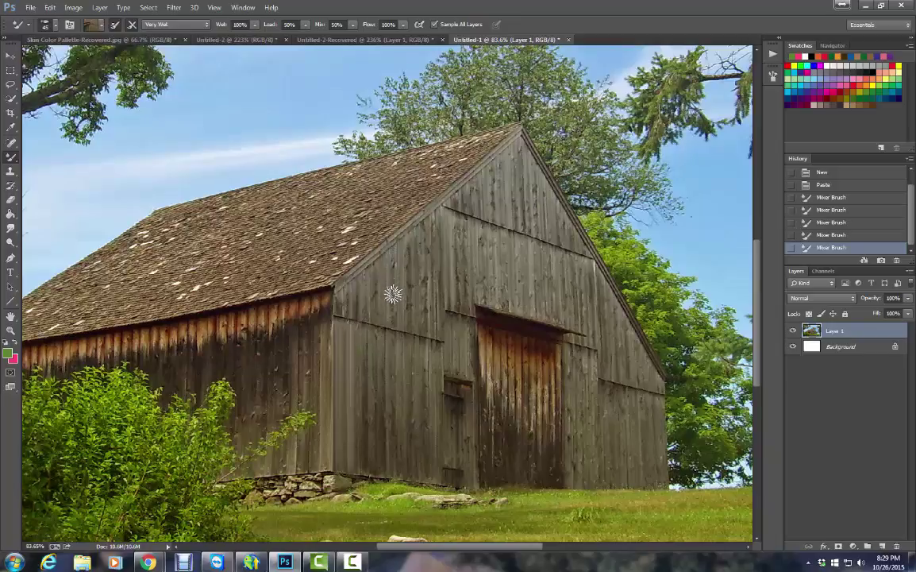
pyautogui.moveTo(392, 297)
pyautogui.mouseDown()
pyautogui.moveTo(391, 312)
pyautogui.moveTo(399, 253)
pyautogui.moveTo(403, 299)
pyautogui.moveTo(409, 249)
pyautogui.moveTo(407, 320)
pyautogui.moveTo(415, 235)
pyautogui.moveTo(415, 308)
pyautogui.moveTo(419, 242)
pyautogui.moveTo(430, 255)
pyautogui.moveTo(425, 333)
pyautogui.moveTo(429, 221)
pyautogui.moveTo(394, 198)
pyautogui.moveTo(391, 284)
pyautogui.moveTo(433, 332)
pyautogui.moveTo(377, 267)
pyautogui.moveTo(378, 317)
pyautogui.moveTo(372, 291)
pyautogui.moveTo(366, 309)
pyautogui.moveTo(344, 292)
pyautogui.moveTo(344, 311)
pyautogui.moveTo(364, 276)
pyautogui.moveTo(449, 318)
pyautogui.moveTo(441, 236)
pyautogui.moveTo(412, 198)
pyautogui.moveTo(412, 262)
pyautogui.moveTo(411, 206)
pyautogui.moveTo(443, 235)
pyautogui.moveTo(401, 272)
pyautogui.mouseUp()
pyautogui.moveTo(447, 217)
pyautogui.mouseDown()
pyautogui.moveTo(421, 204)
pyautogui.moveTo(421, 274)
pyautogui.mouseUp()
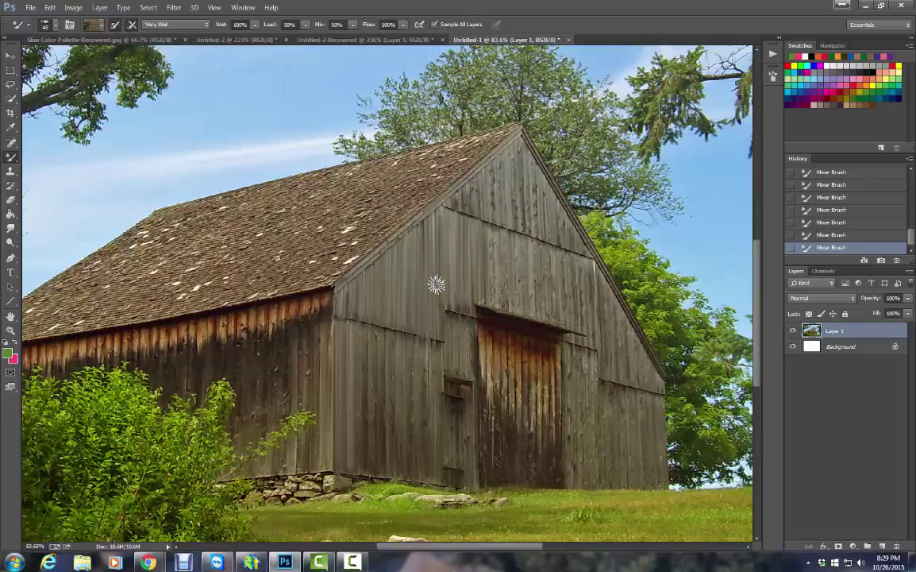
# - Revert to the Paste state, add a new Layer 2, and paint a stroke down the barn gable
pyautogui.scroll(5, 855, 229)
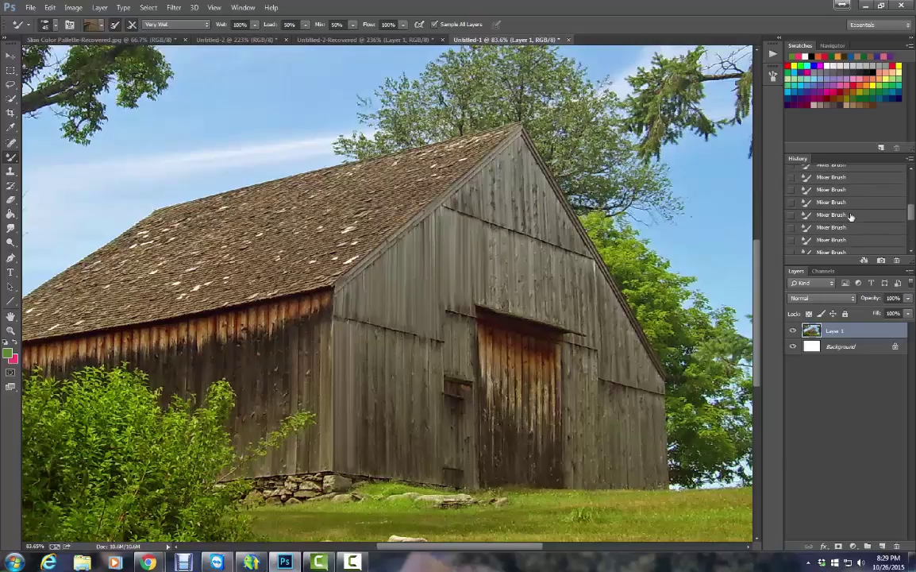
pyautogui.scroll(3, 858, 227)
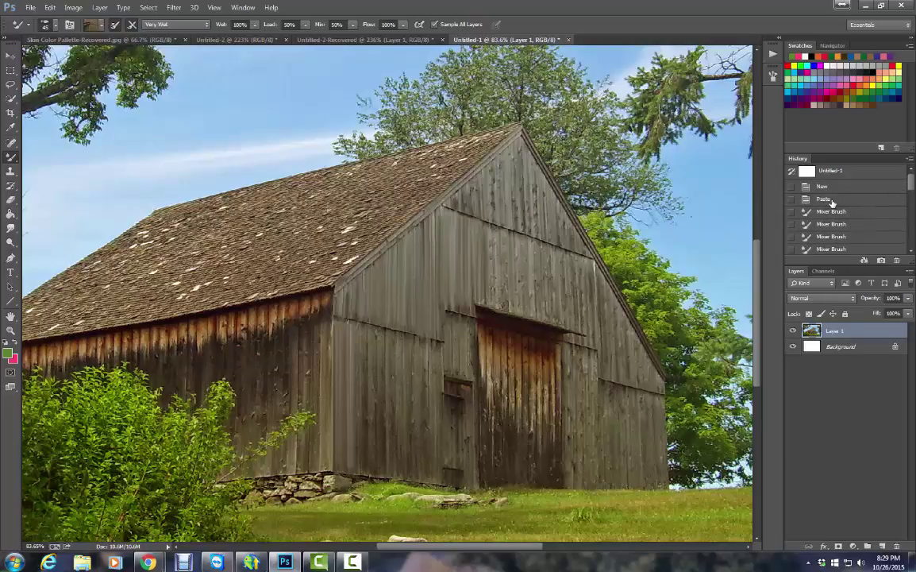
pyautogui.click(827, 199)
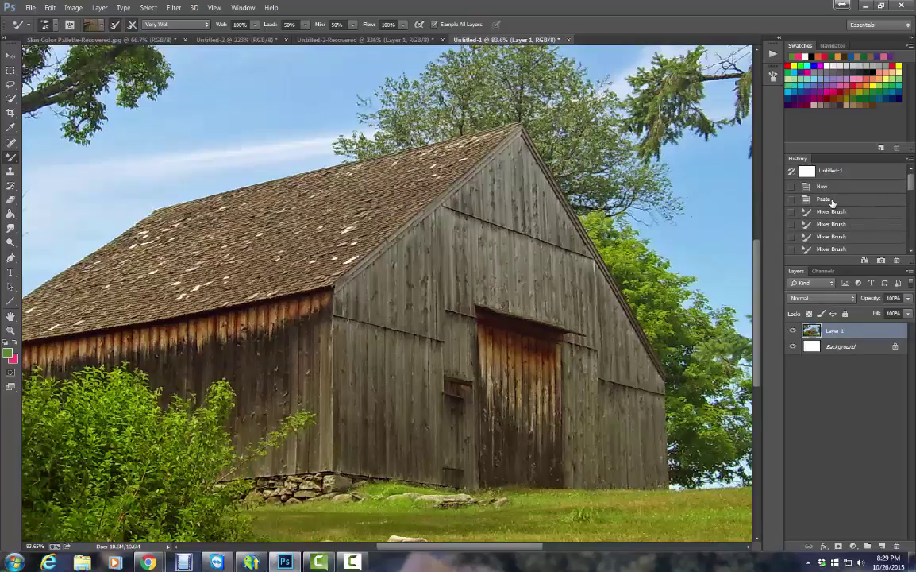
pyautogui.click(882, 547)
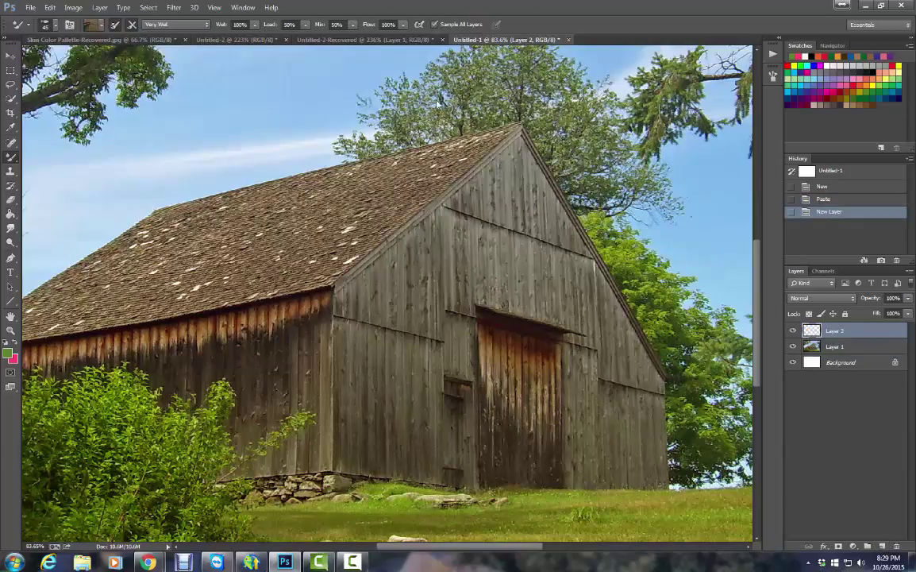
pyautogui.moveTo(427, 228)
pyautogui.mouseDown()
pyautogui.moveTo(423, 320)
pyautogui.moveTo(412, 247)
pyautogui.moveTo(411, 327)
pyautogui.moveTo(401, 262)
pyautogui.moveTo(390, 321)
pyautogui.moveTo(380, 270)
pyautogui.moveTo(352, 313)
pyautogui.moveTo(361, 381)
pyautogui.mouseUp()
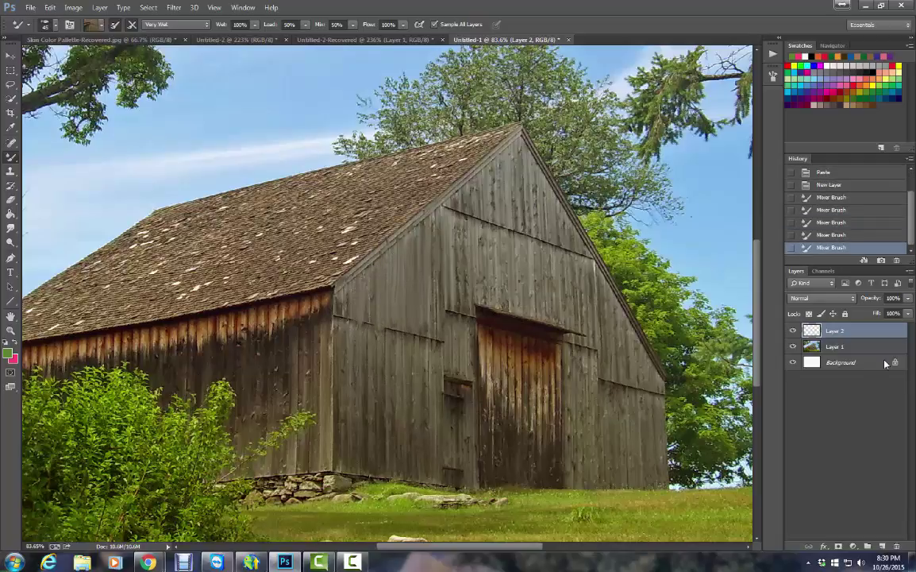
# - Compare Layer 2 hidden and shown, then paint two more strokes down and across the gable
pyautogui.click(794, 331)
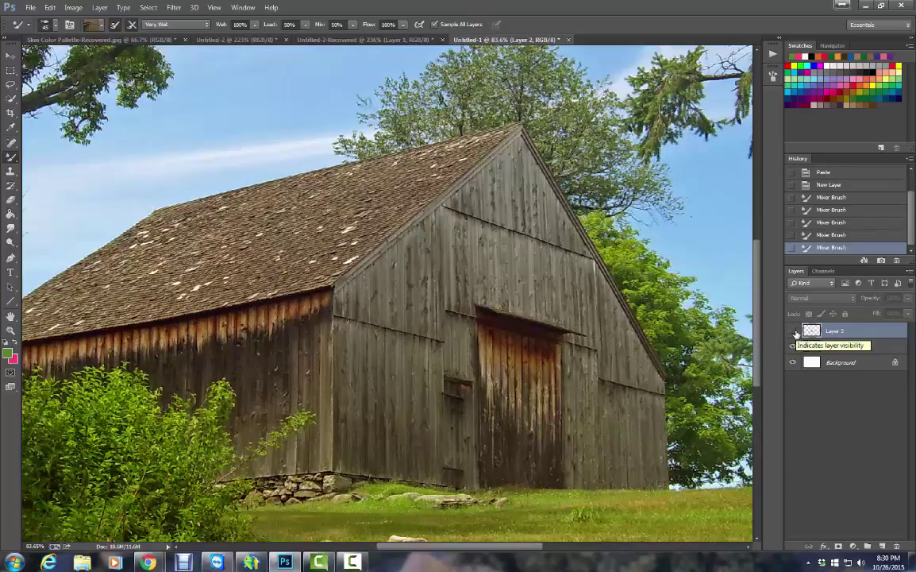
pyautogui.click(794, 331)
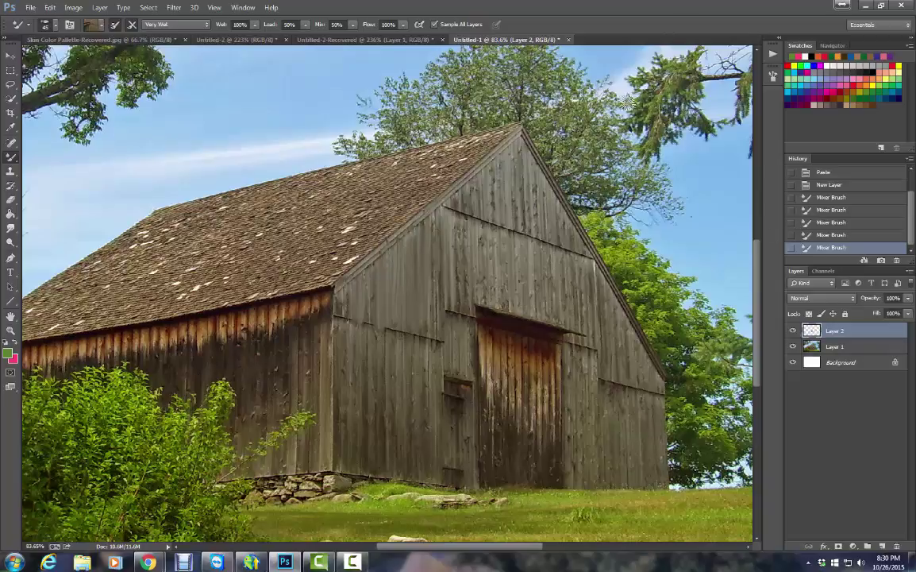
pyautogui.click(47, 26)
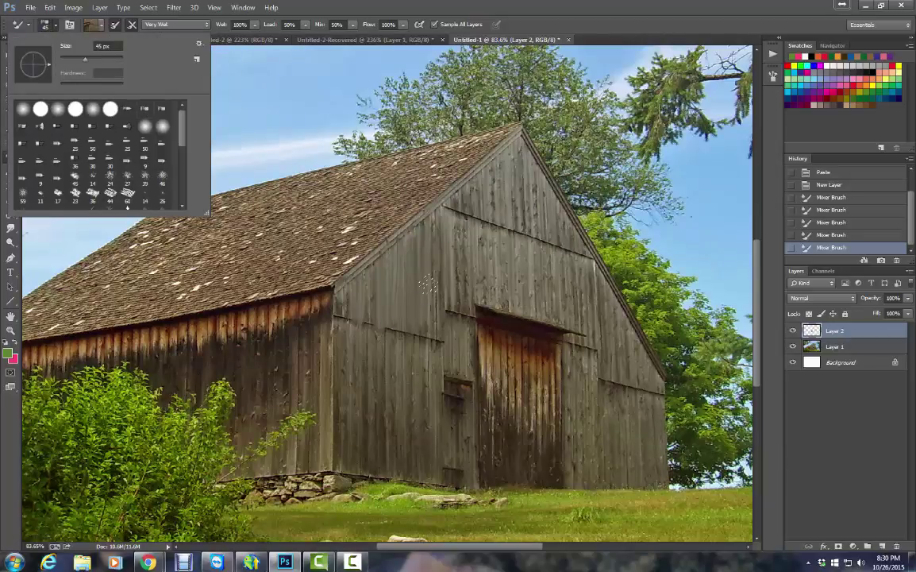
pyautogui.click(511, 165)
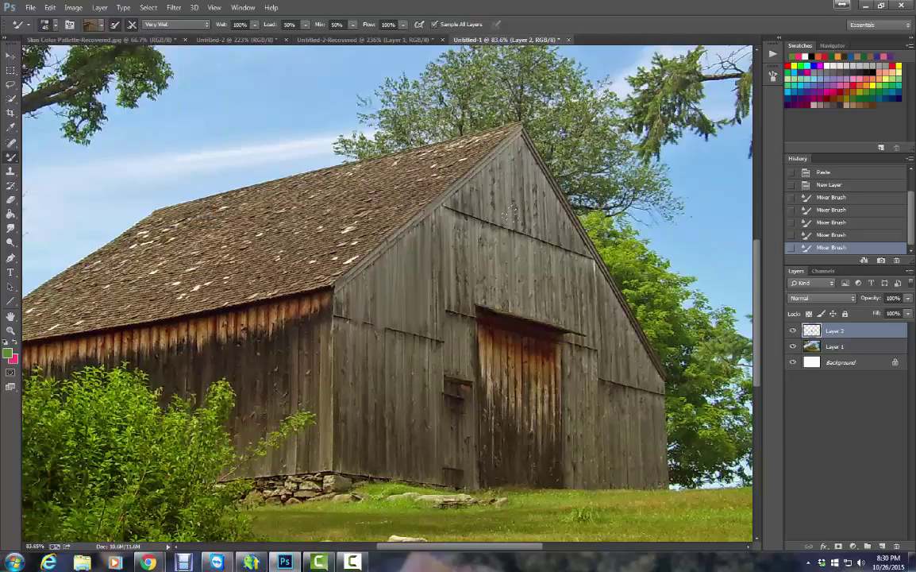
pyautogui.moveTo(512, 156); pyautogui.dragTo(512, 218)
pyautogui.moveTo(481, 259); pyautogui.dragTo(508, 252)
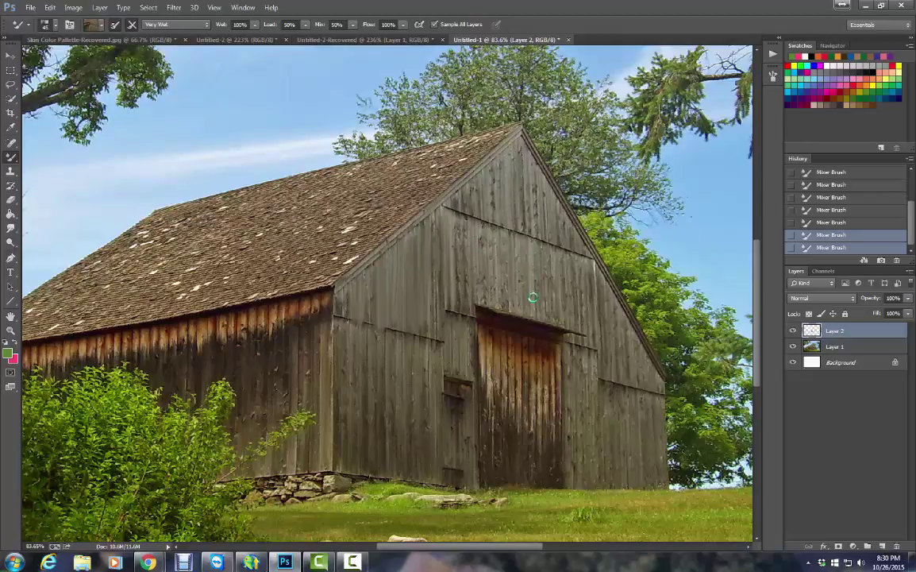
# - Change the mixer brush tip to Flat Fan High Bristle Count
pyautogui.click(49, 26)
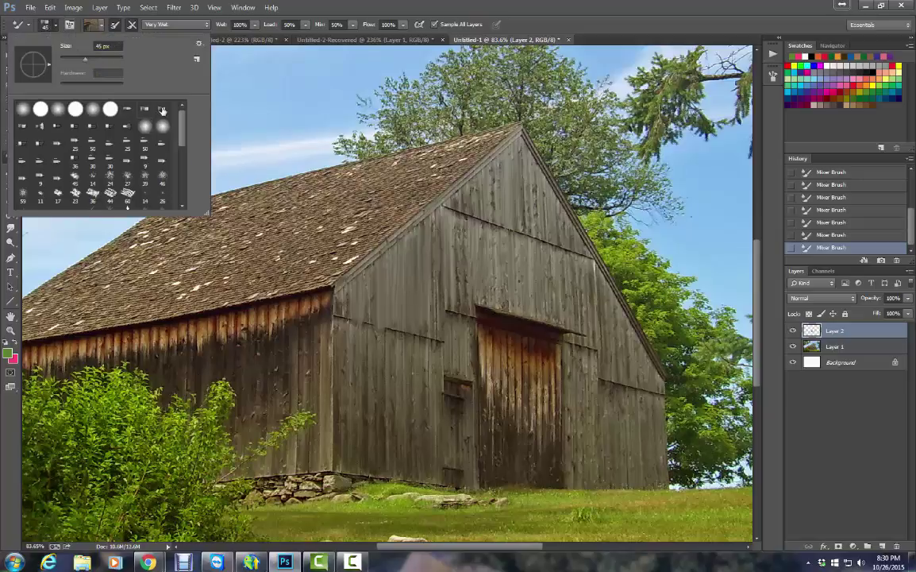
pyautogui.click(125, 129)
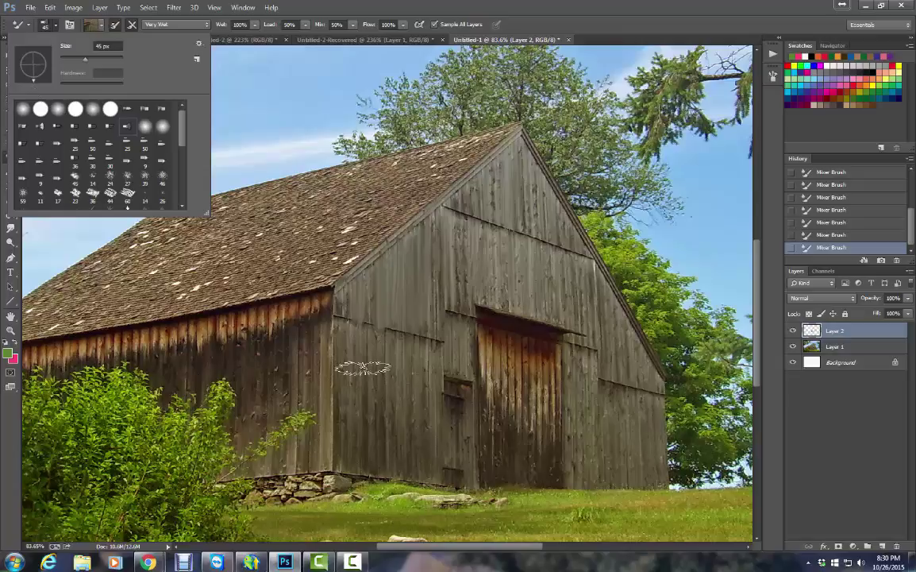
pyautogui.click(370, 337)
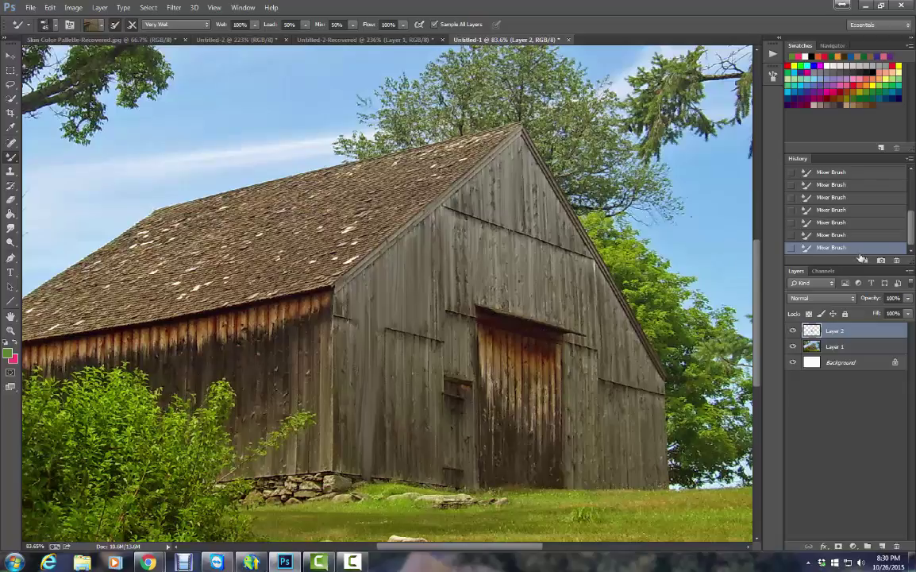
# - Revert the document to the Paste state in History, discarding Layer 2 and its strokes
pyautogui.scroll(5, 863, 210)
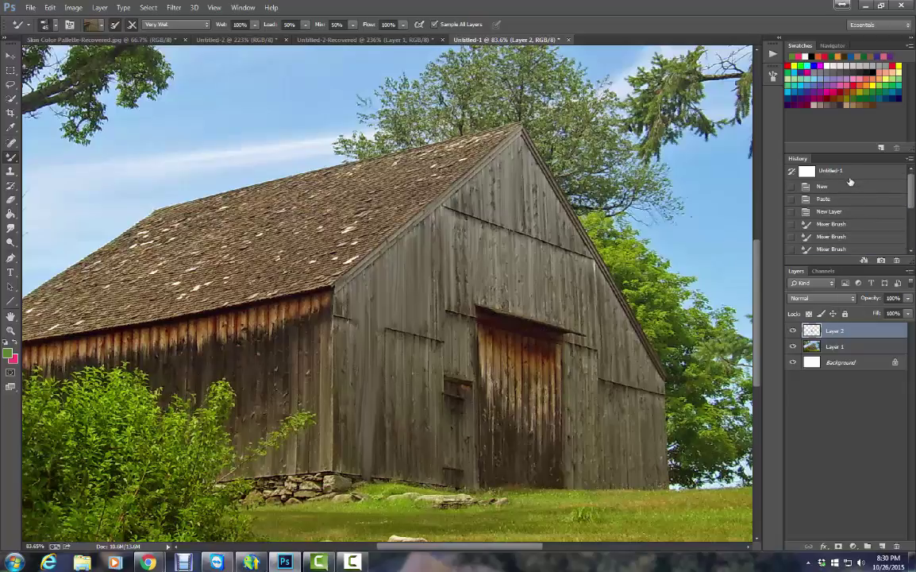
pyautogui.click(848, 172)
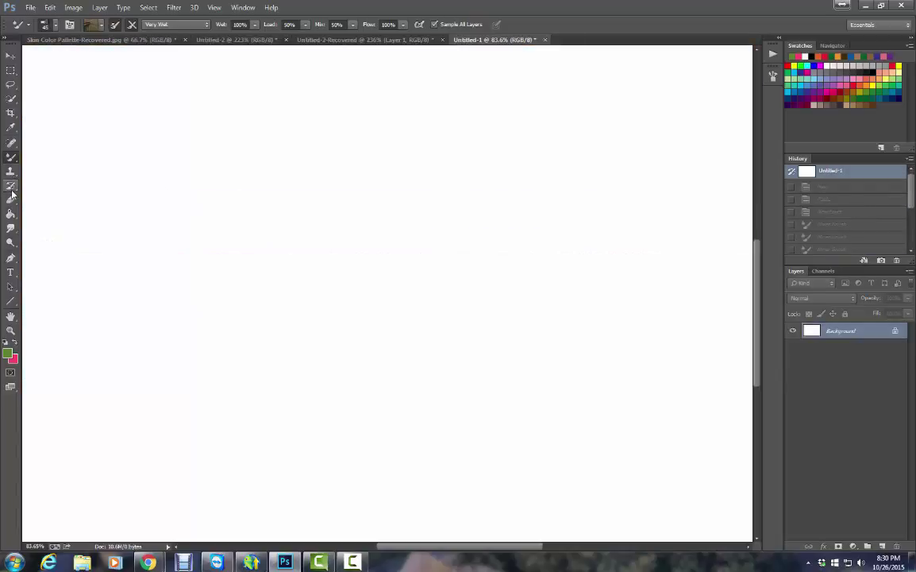
pyautogui.click(828, 199)
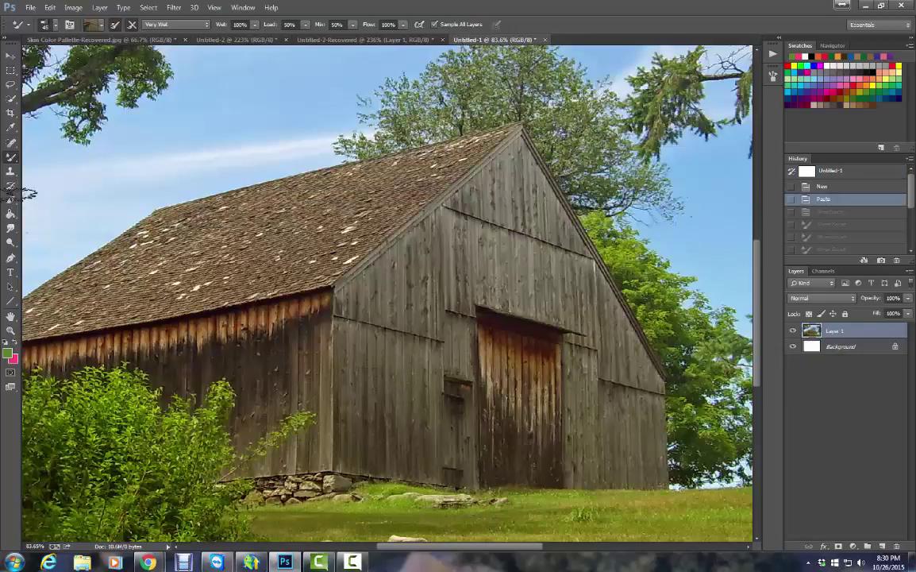
pyautogui.rightClick(10, 158)
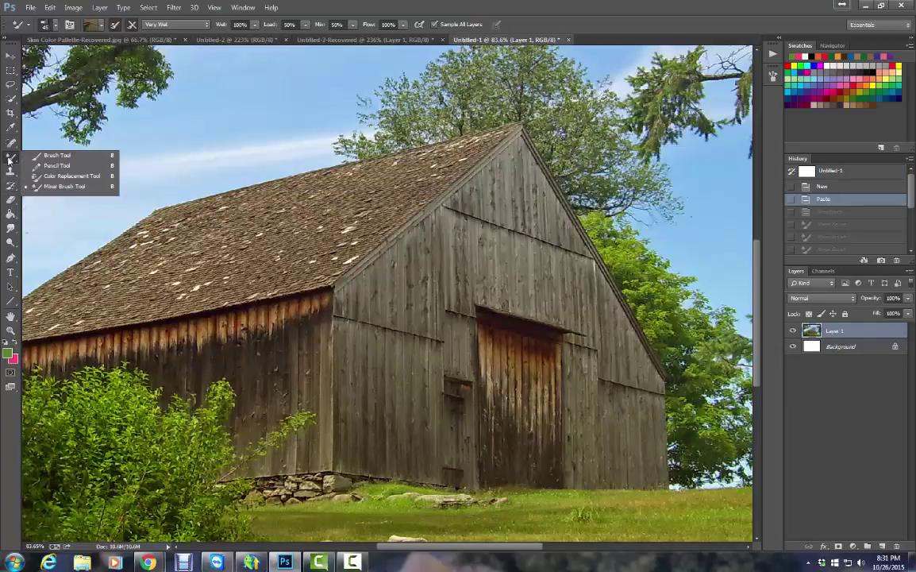